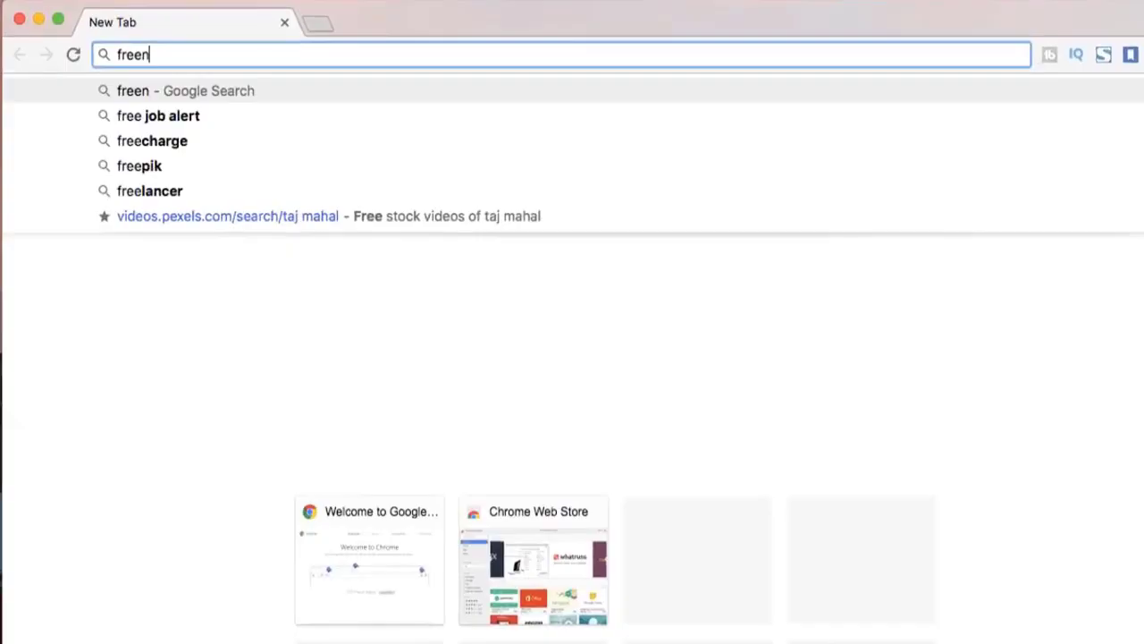
Search Google for Freenom, open freenom.com and check which 'makdi' domains are available
type("om")
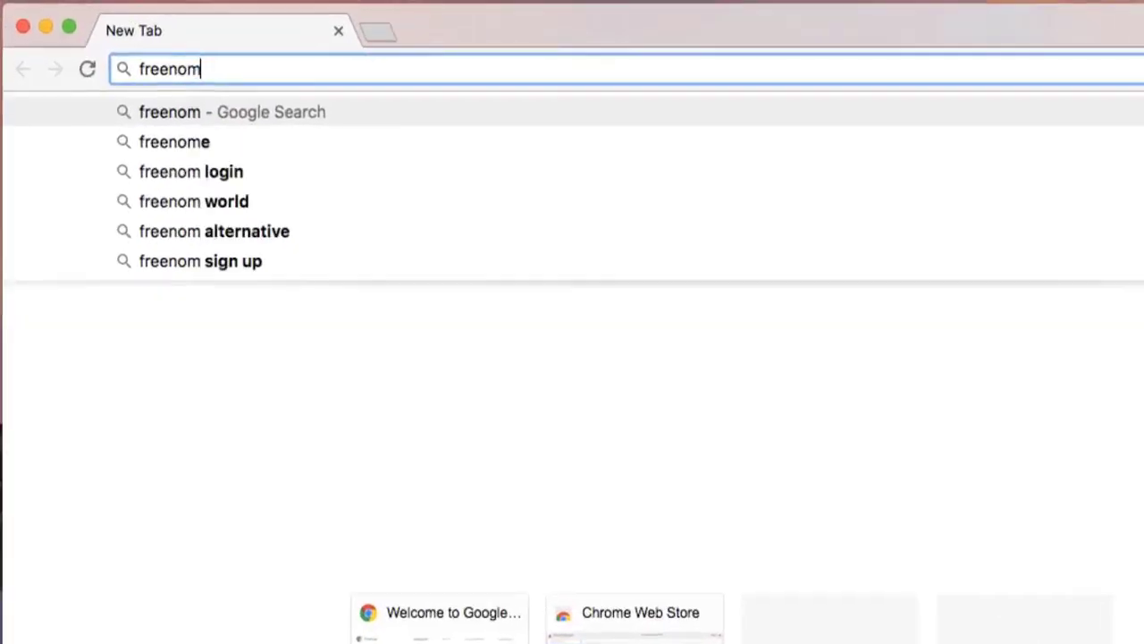
key("Return")
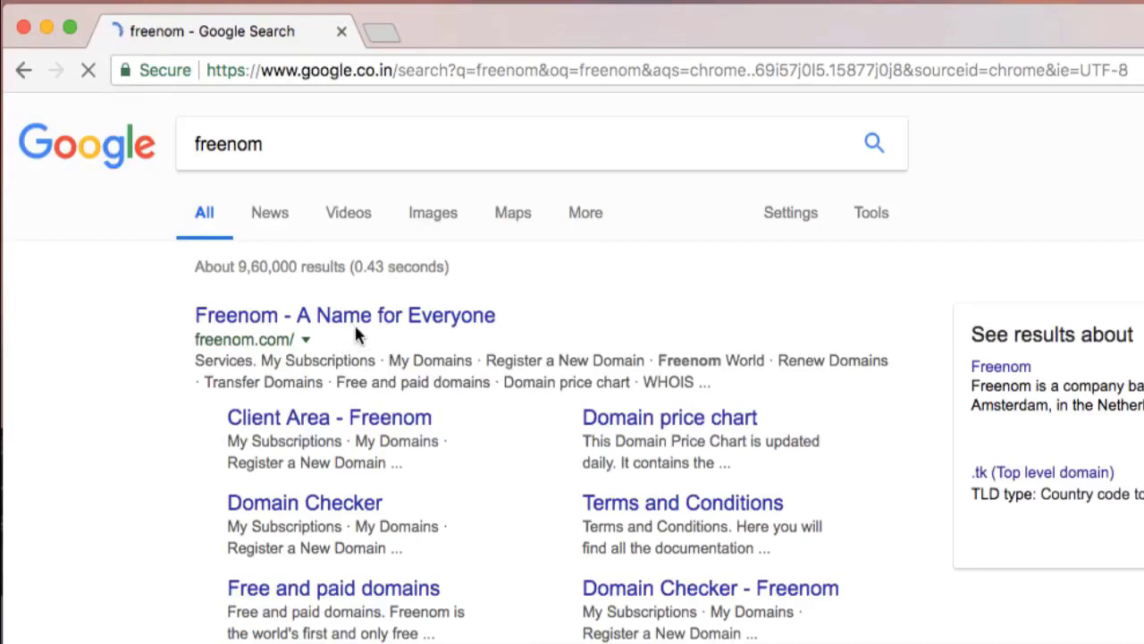
left_click(361, 320)
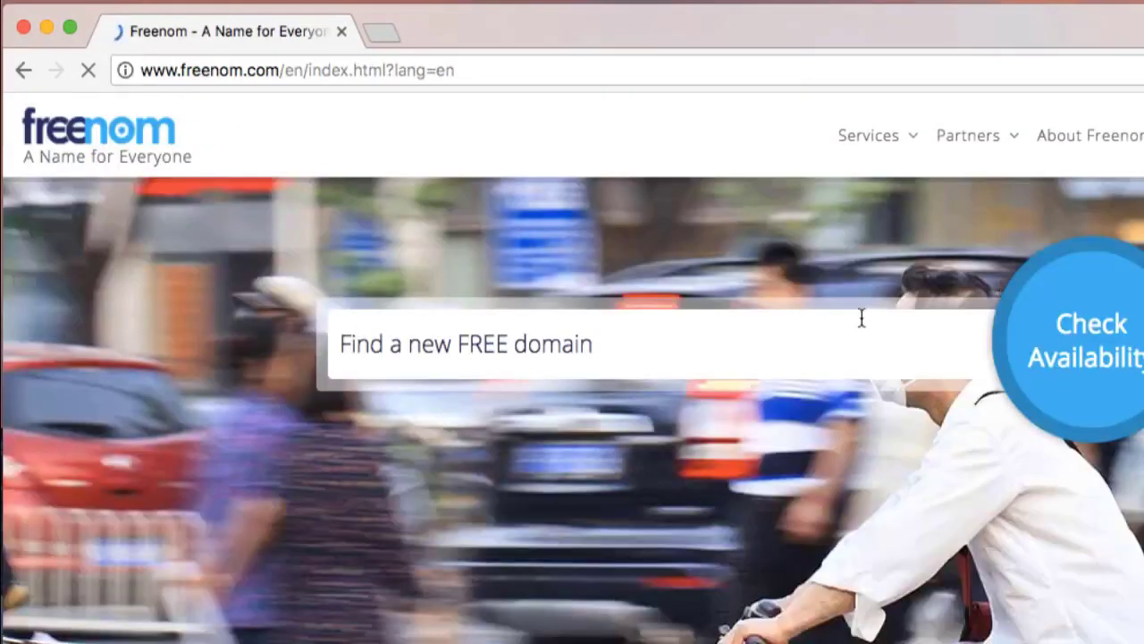
left_click(816, 331)
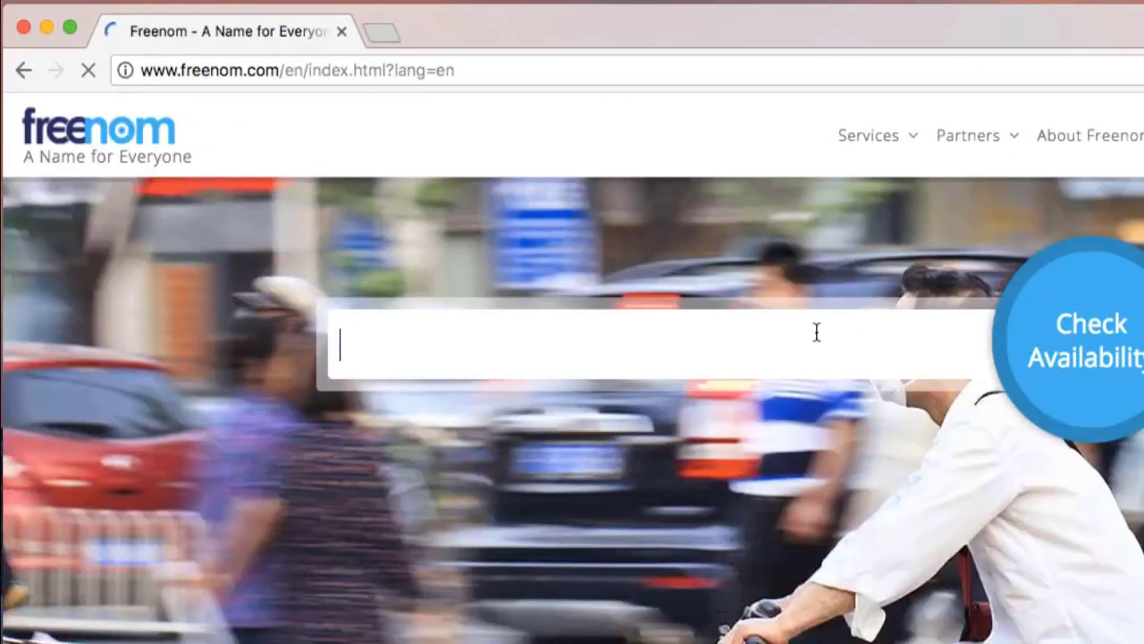
type("makdi")
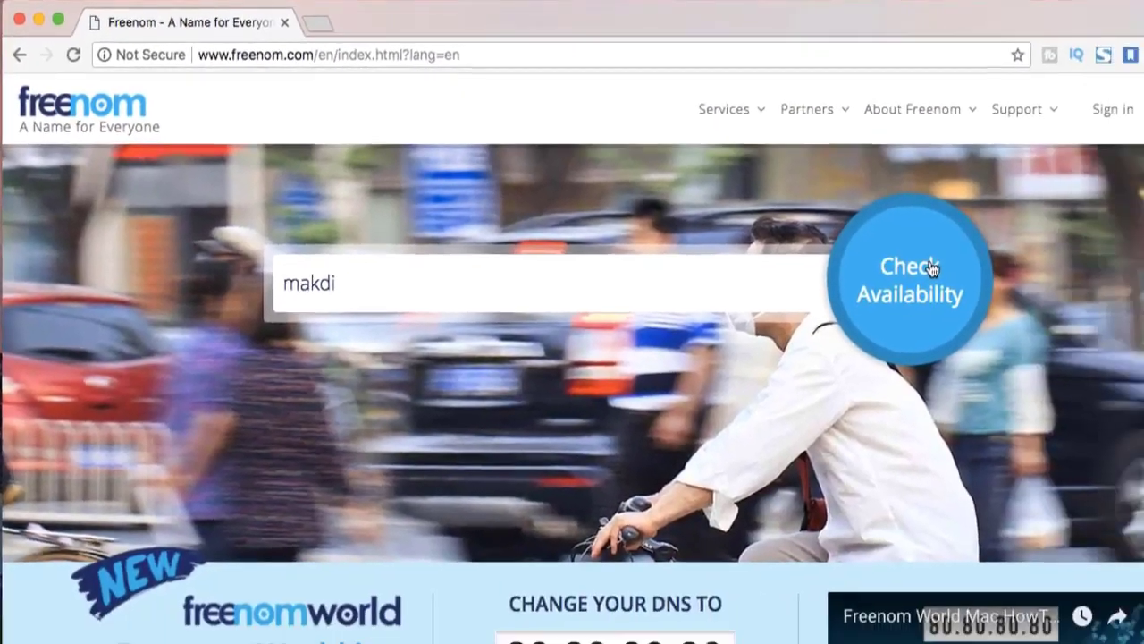
left_click(930, 268)
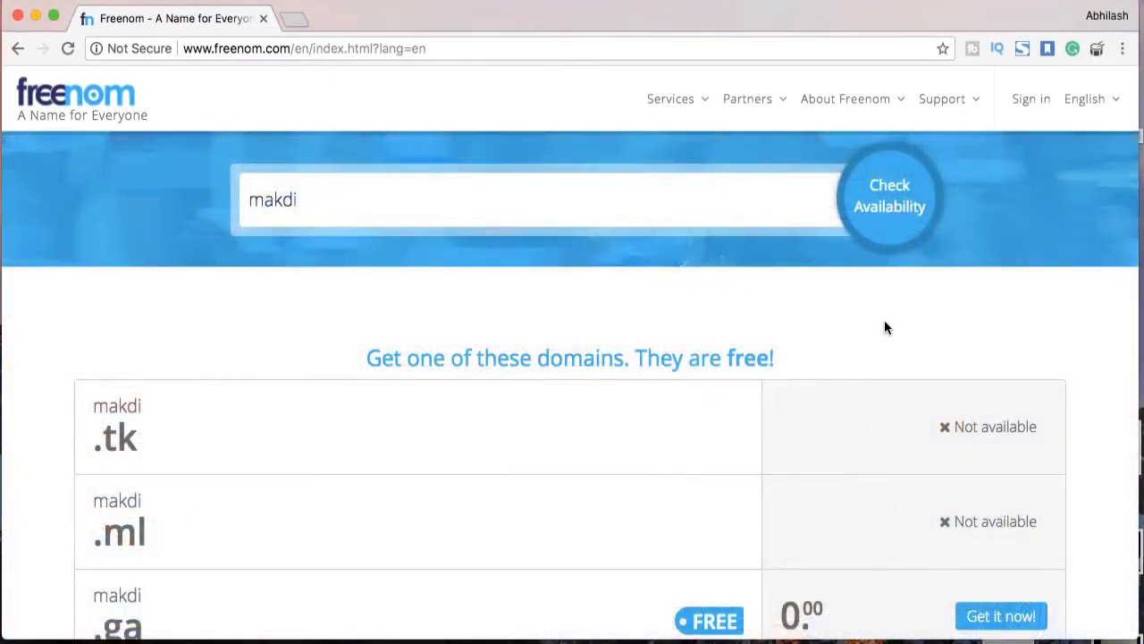
Claim the free makdi.ga domain and check out with the 12 Months @ FREE period
scroll(884, 328, "down", 5)
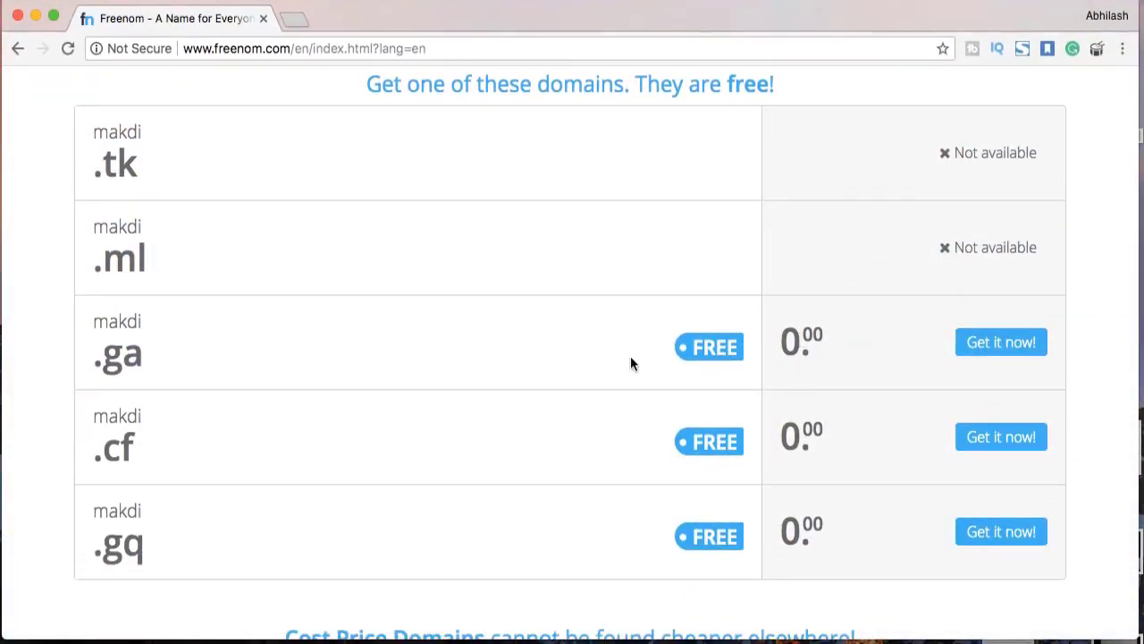
left_click(990, 348)
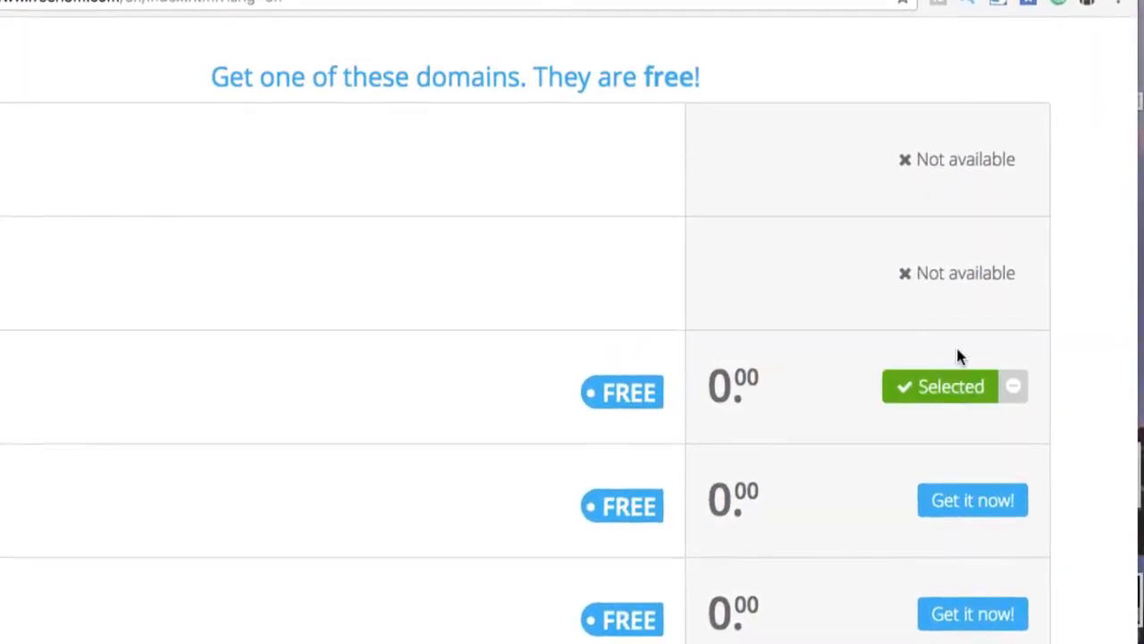
scroll(956, 404, "up", 6)
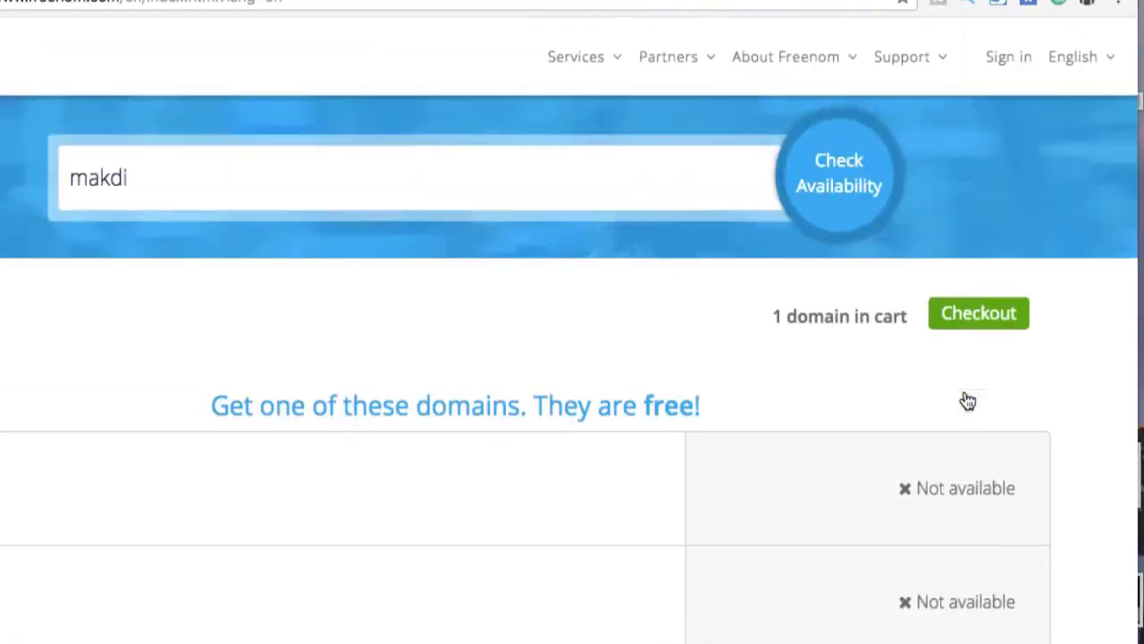
left_click(978, 315)
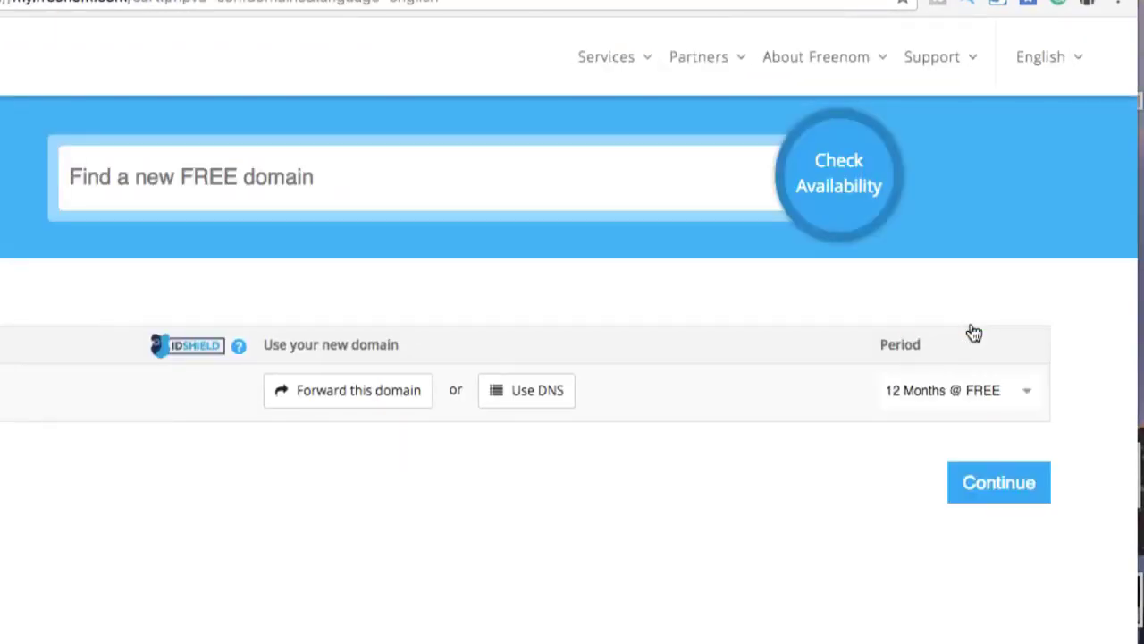
left_click(1020, 390)
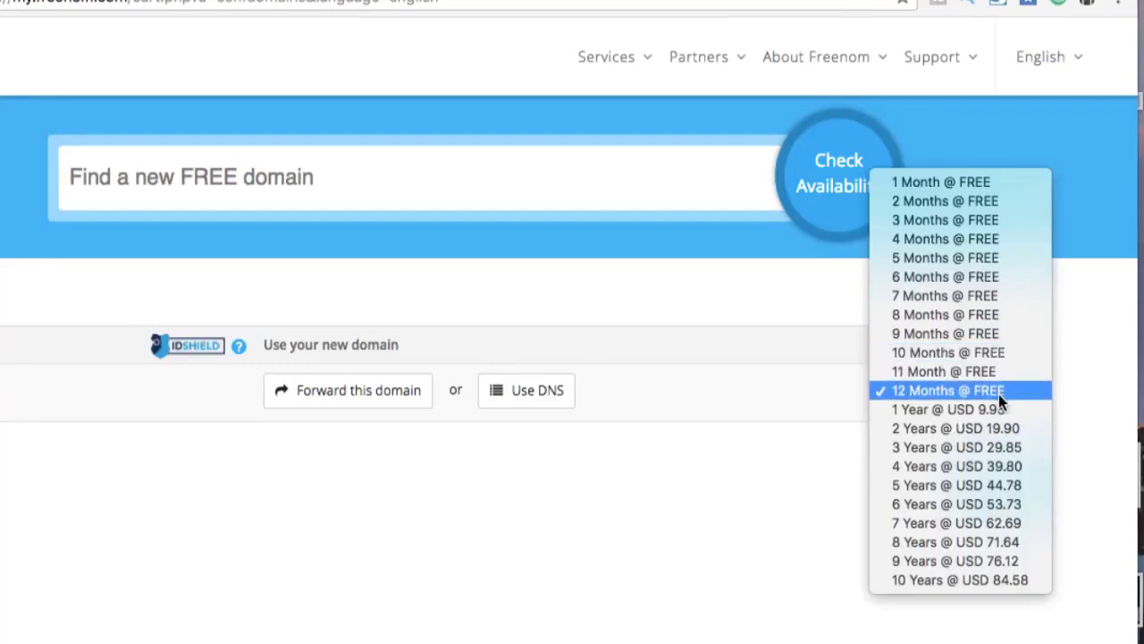
left_click(999, 392)
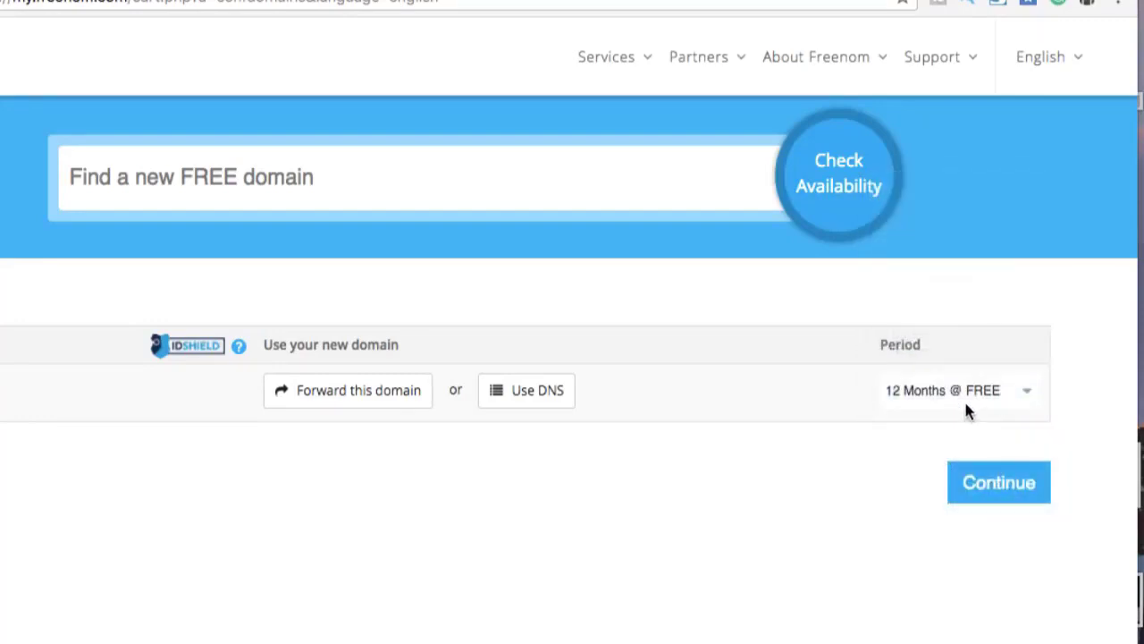
left_click(991, 492)
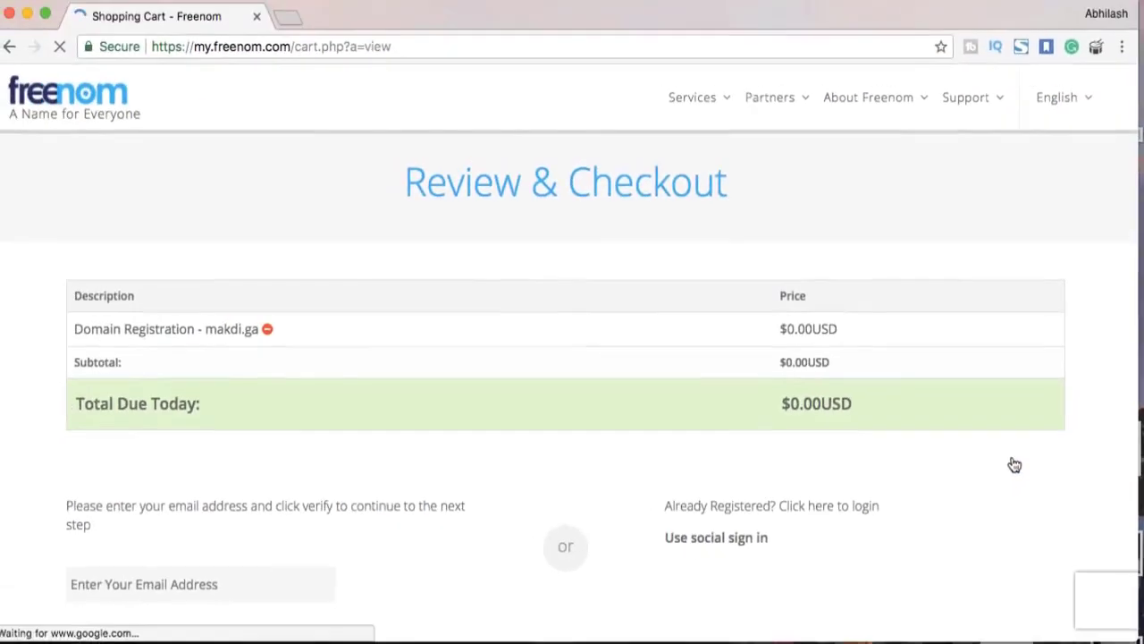
Enter the account e-mail address and submit it with Verify My Email Address
scroll(824, 417, "down", 2)
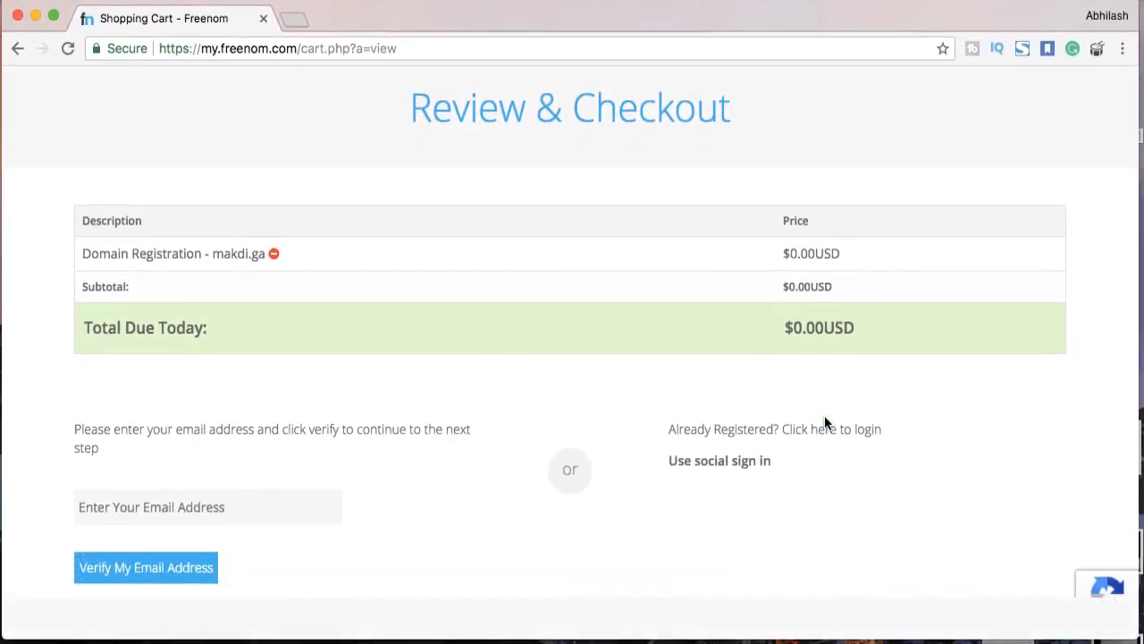
scroll(826, 423, "down", 2)
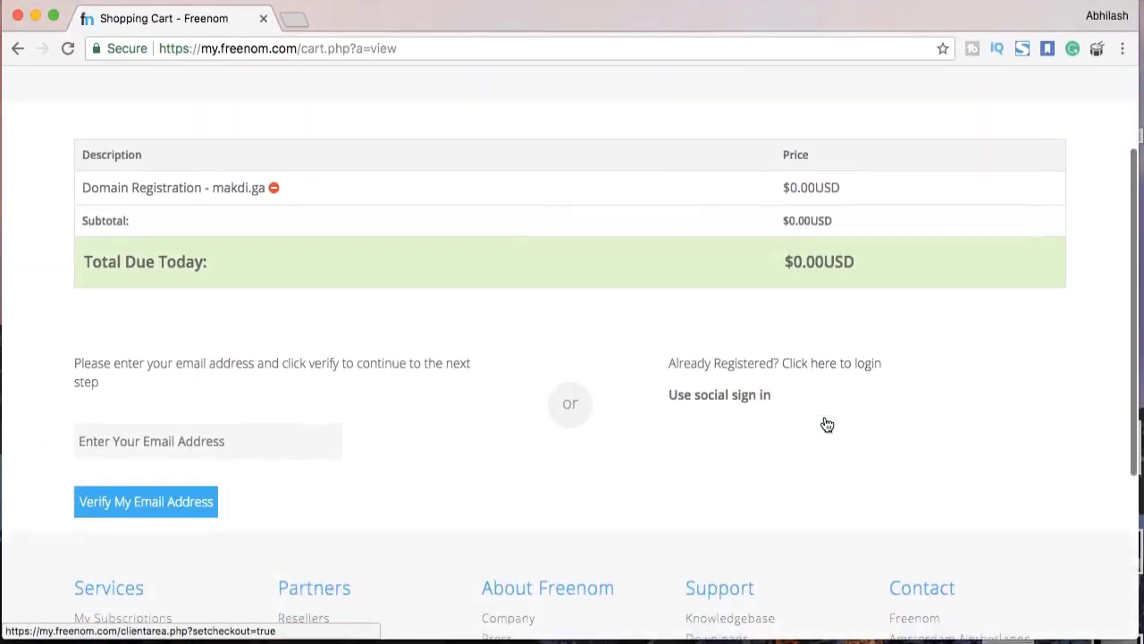
scroll(729, 376, "up", 3)
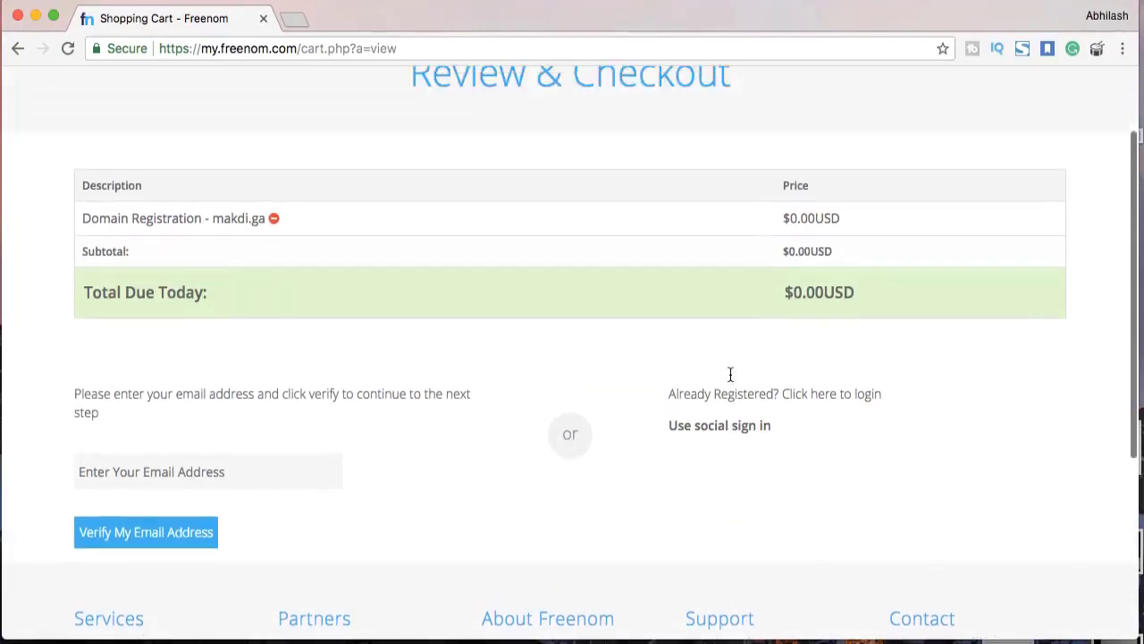
scroll(729, 375, "down", 3)
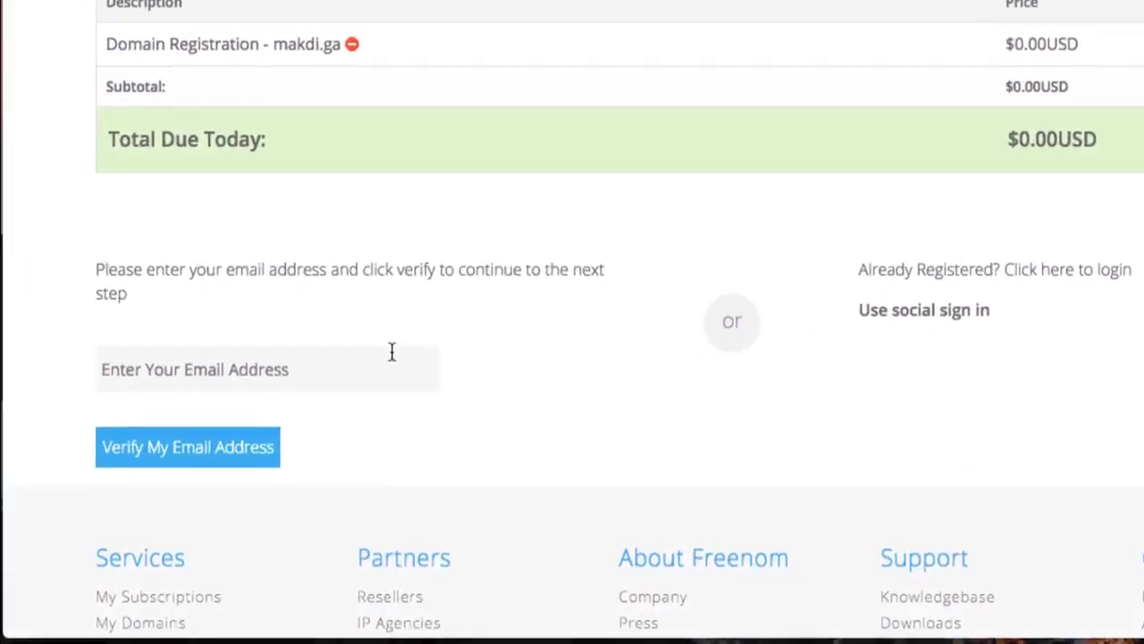
left_click(304, 420)
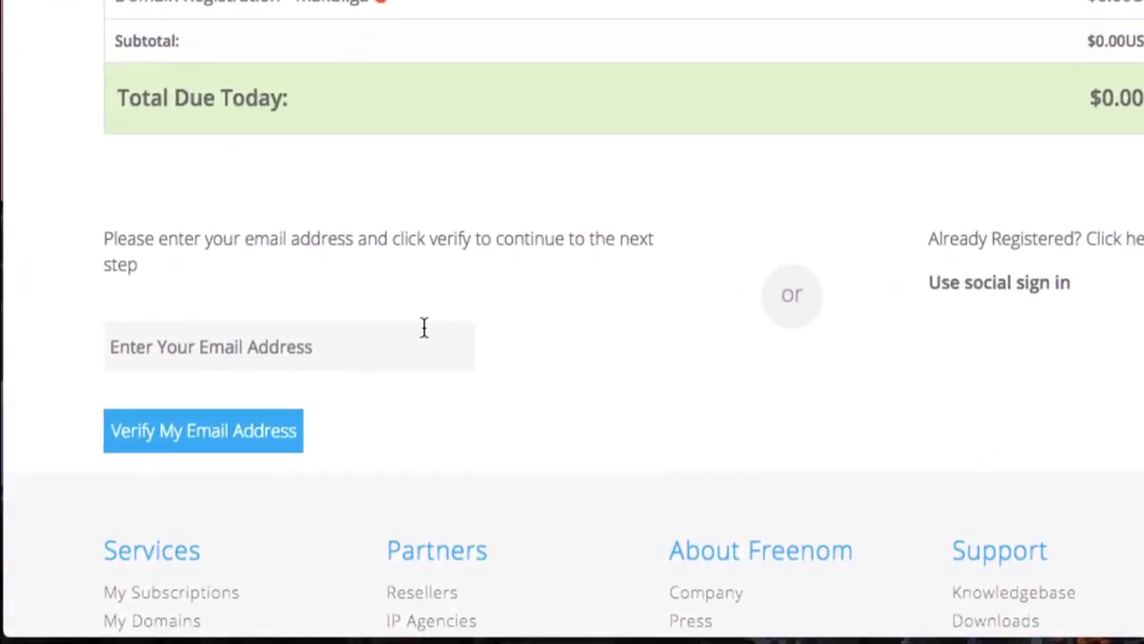
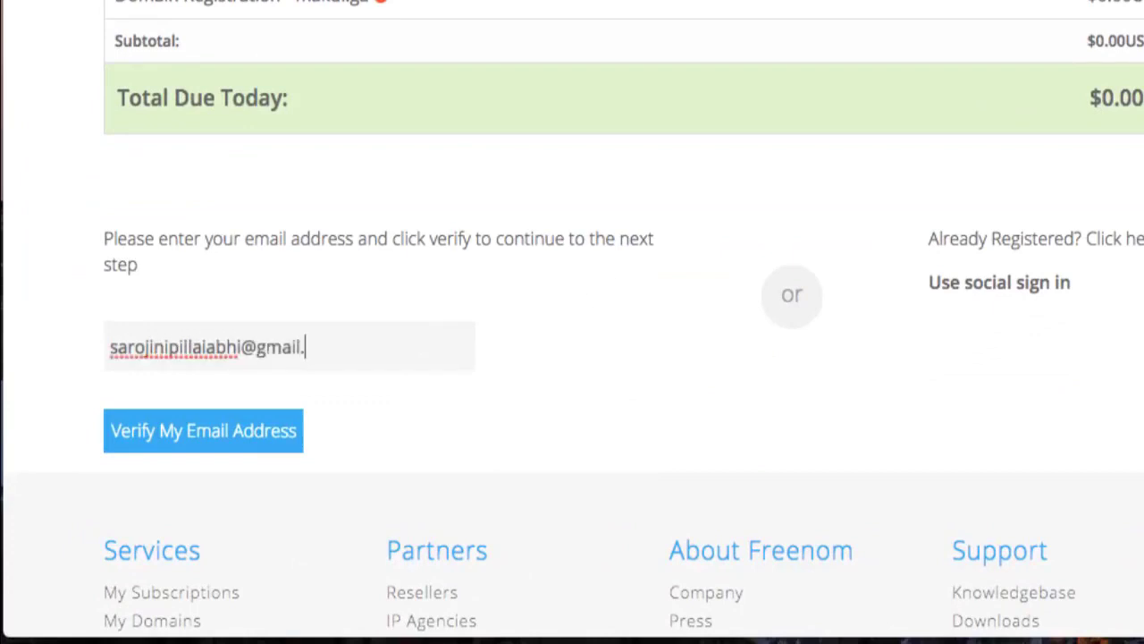
left_click(273, 436)
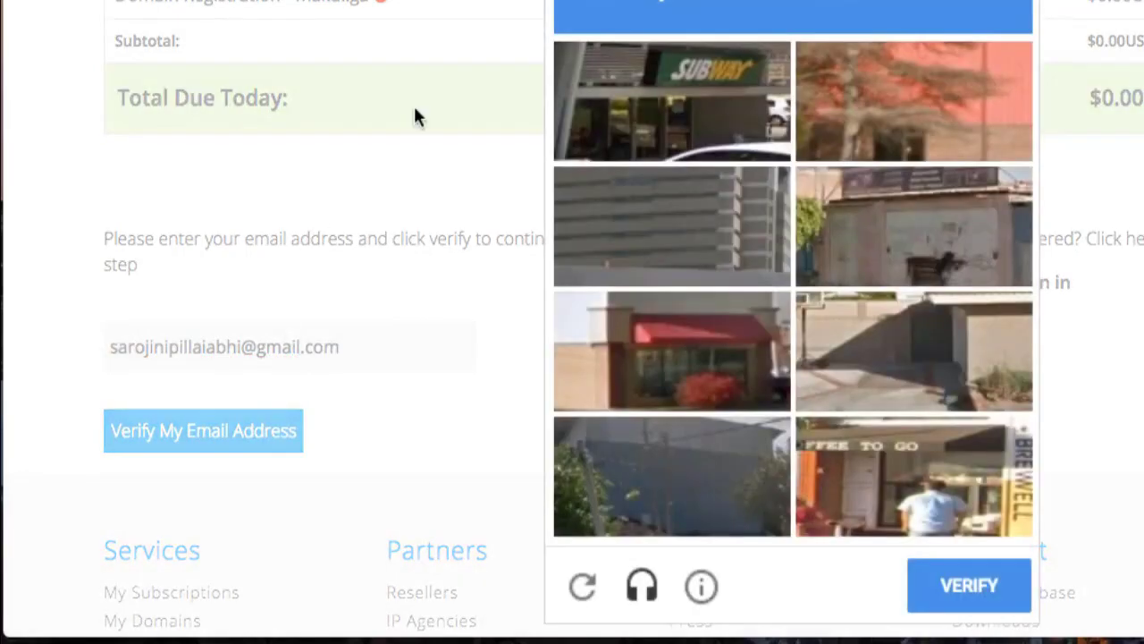
Solve the car-image reCAPTCHA so Freenom sends the 24-hour verification link
left_click(724, 128)
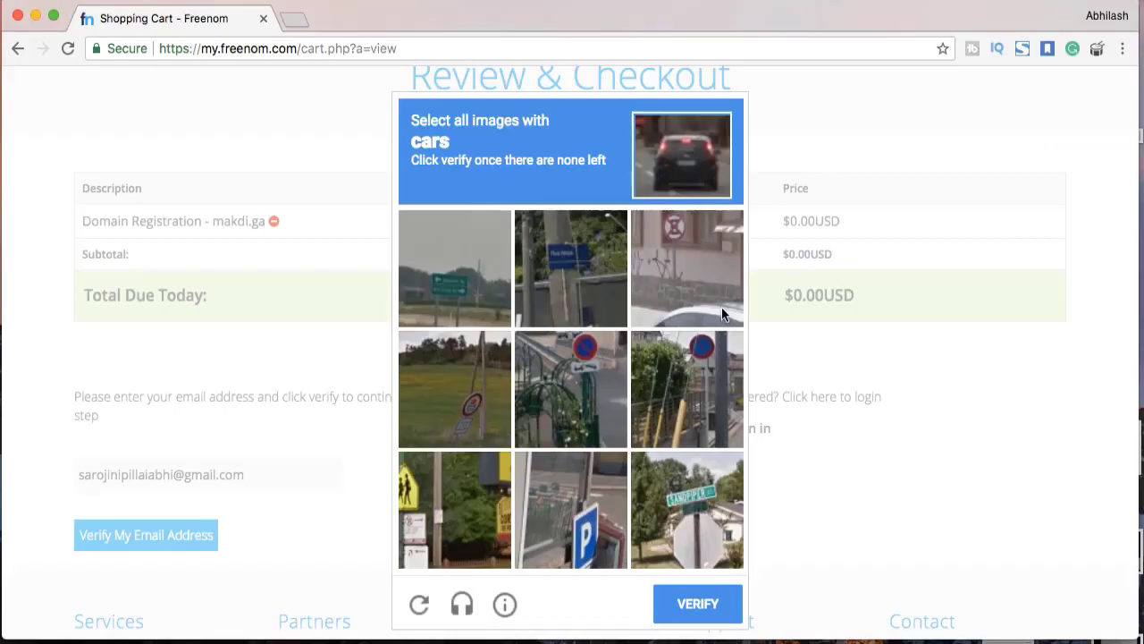
left_click(721, 307)
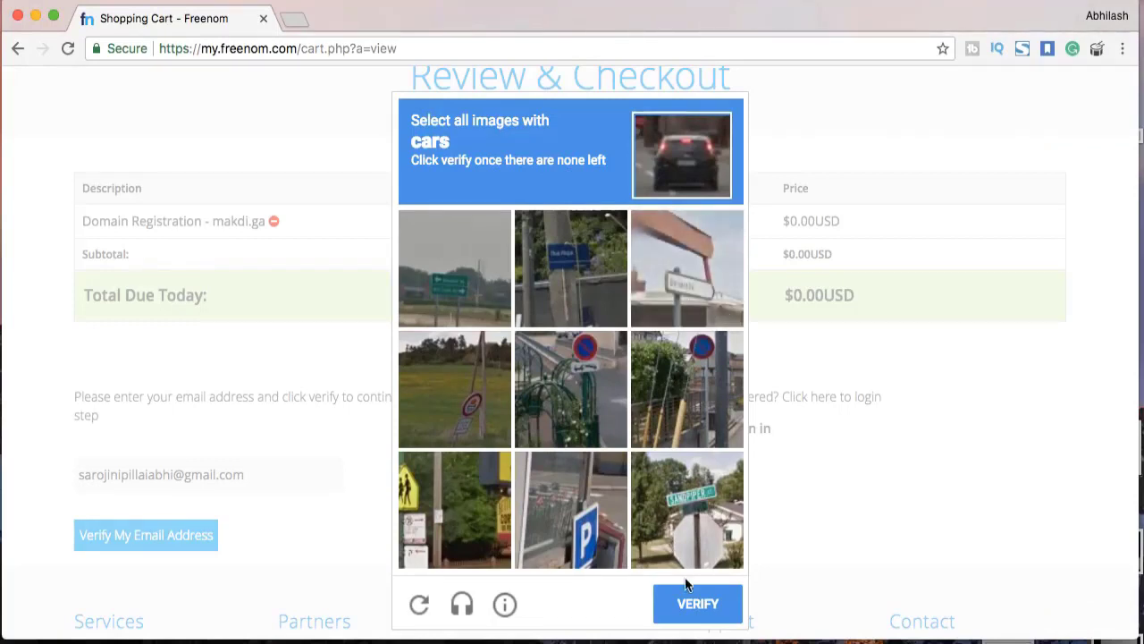
left_click(689, 605)
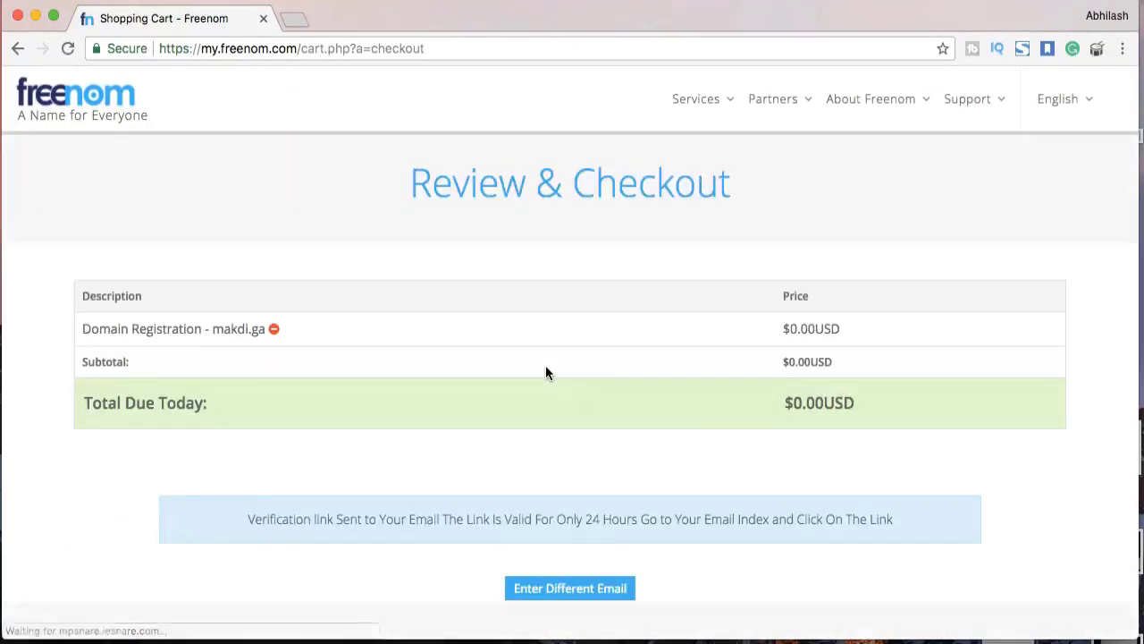
scroll(616, 435, "down", 2)
scroll(617, 435, "down", 1)
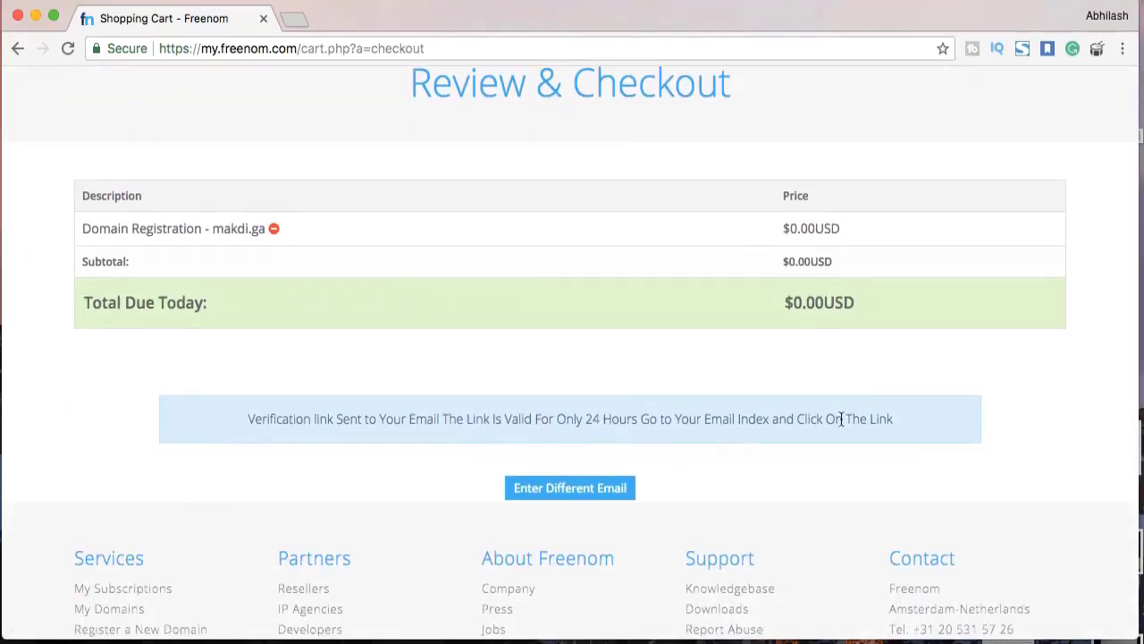
left_click_drag(860, 418, 405, 416)
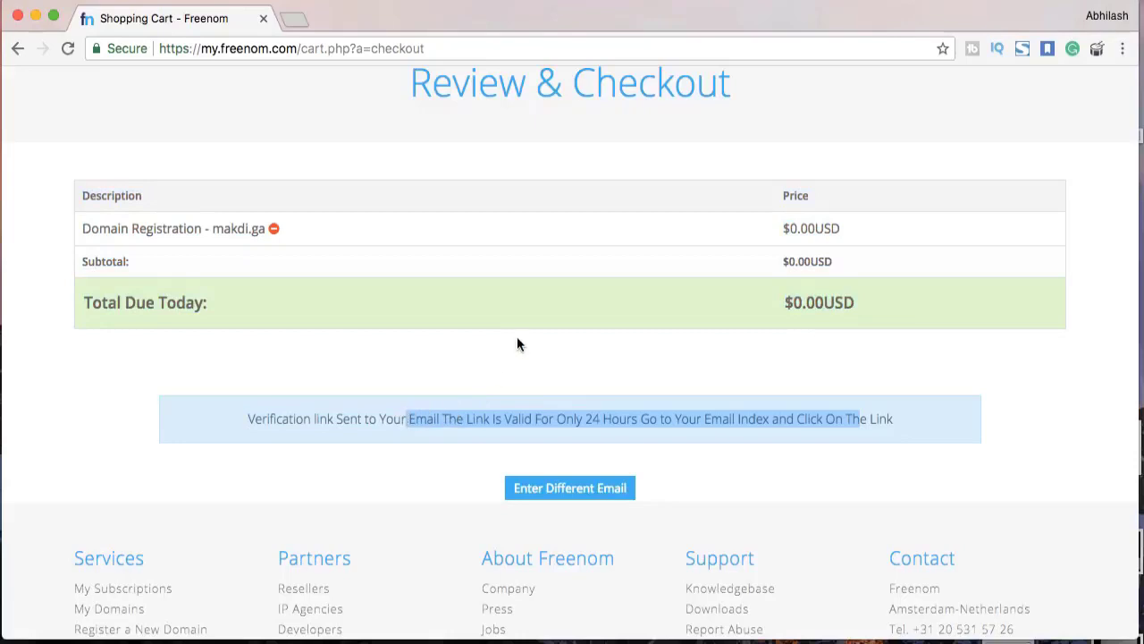
left_click(294, 22)
Go to gmail.com and replace the autofilled e-mail with the account address
type("gmail.com")
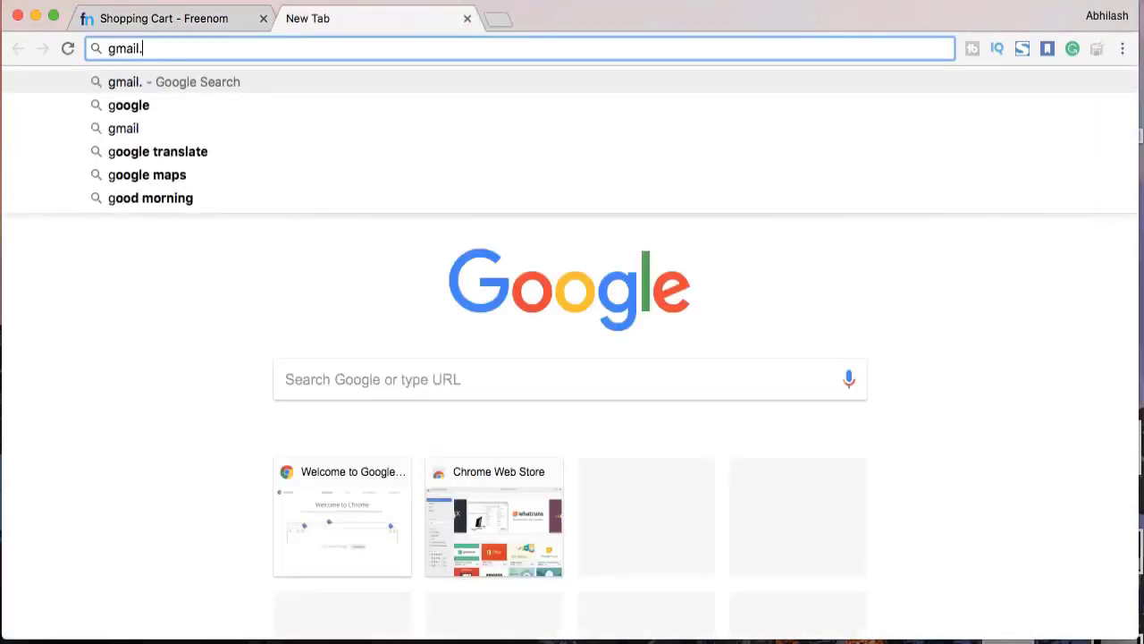
key("Return")
triple_click(488, 319)
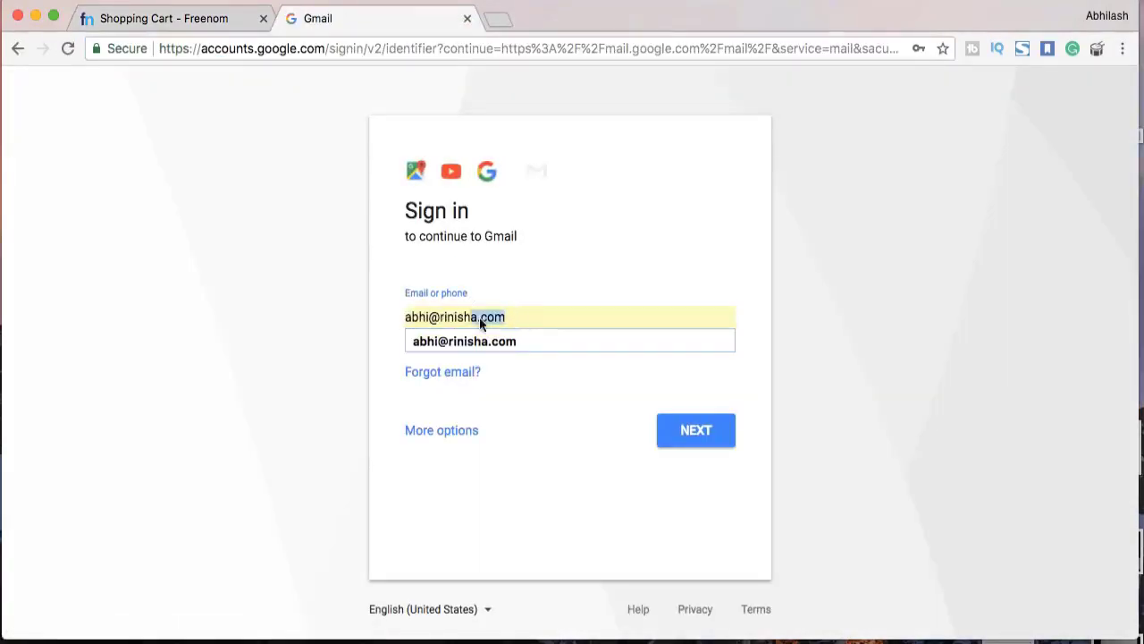
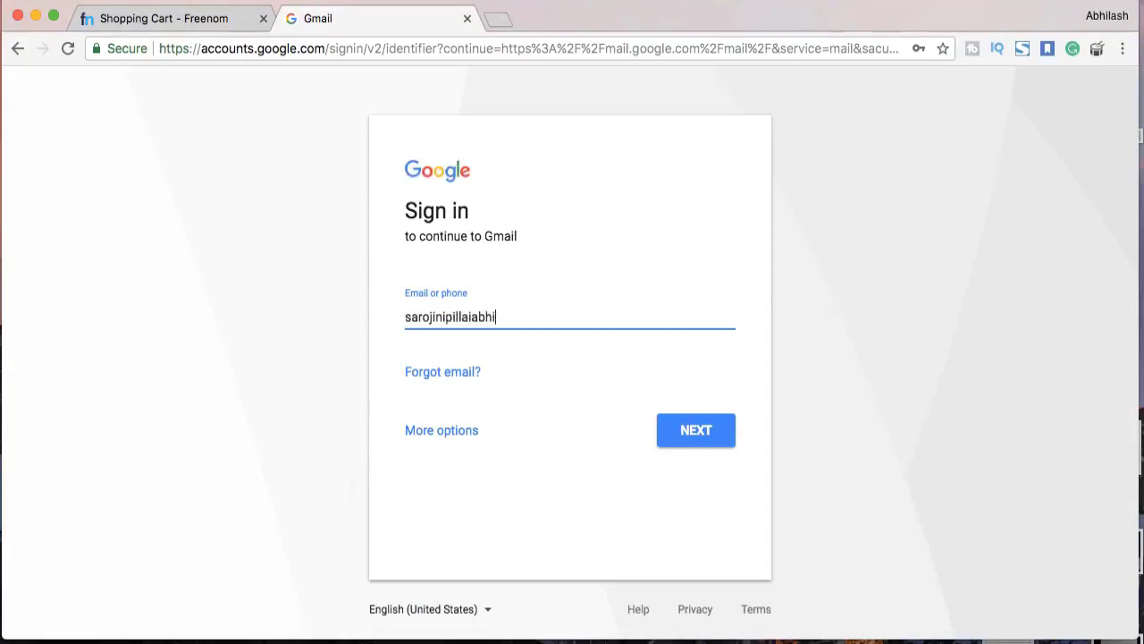
key("Return")
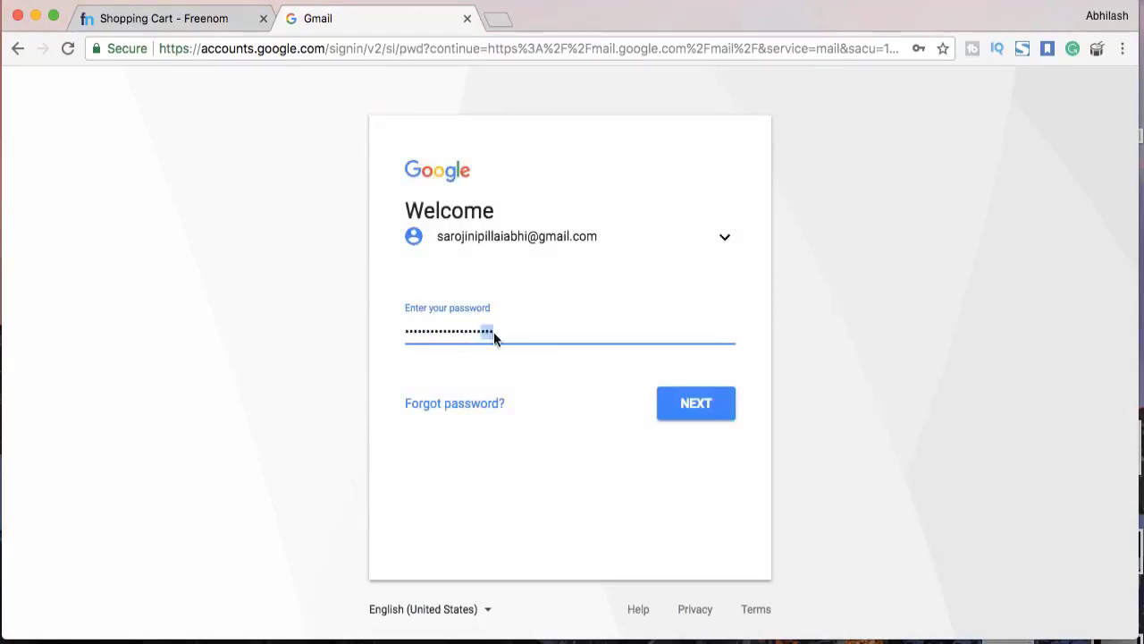
Sign in with the account password and follow the Freenom Email Verification message's link
left_click_drag(495, 333, 405, 332)
key("BackSpace")
type("•")
key("Return")
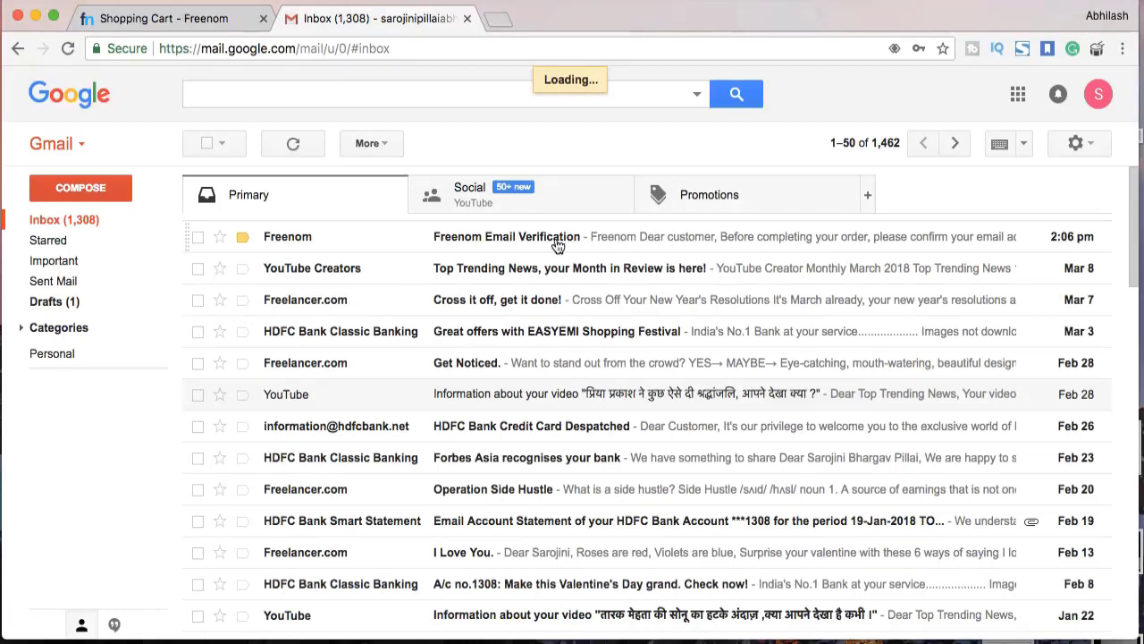
left_click(554, 241)
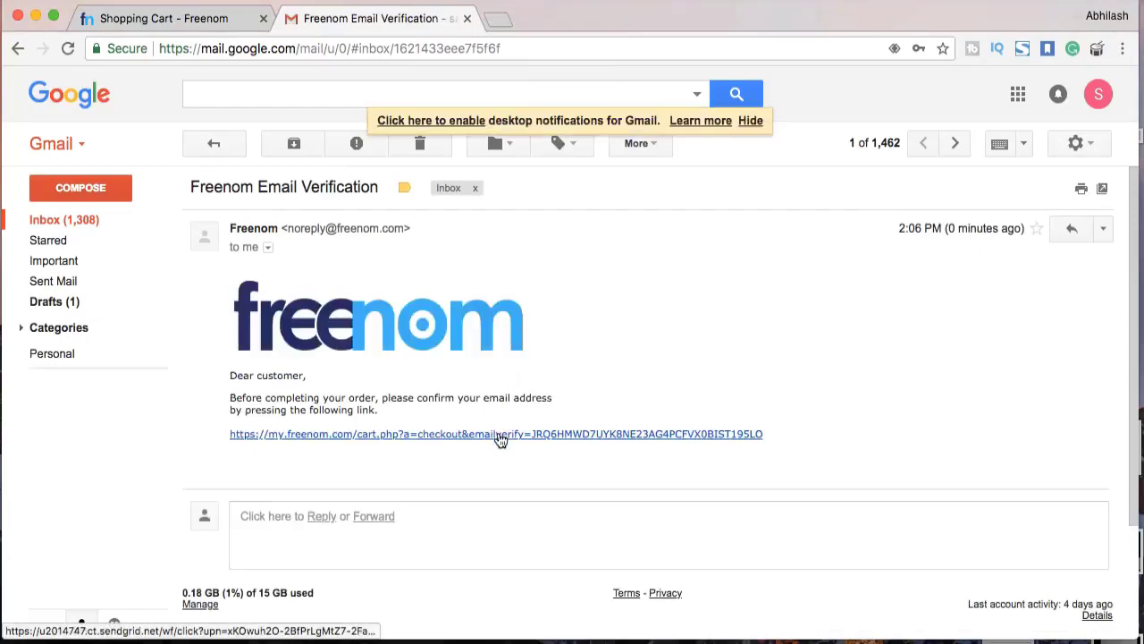
left_click(498, 434)
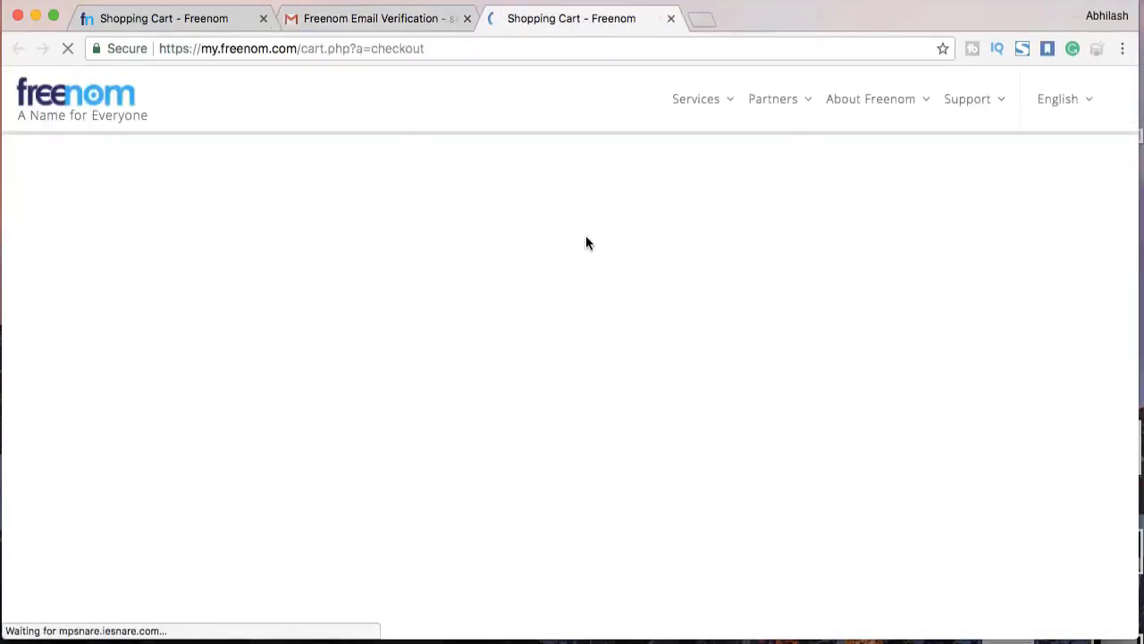
Fill in the contact details, choosing India as country and Mahārāshtra as state
scroll(613, 348, "down", 5)
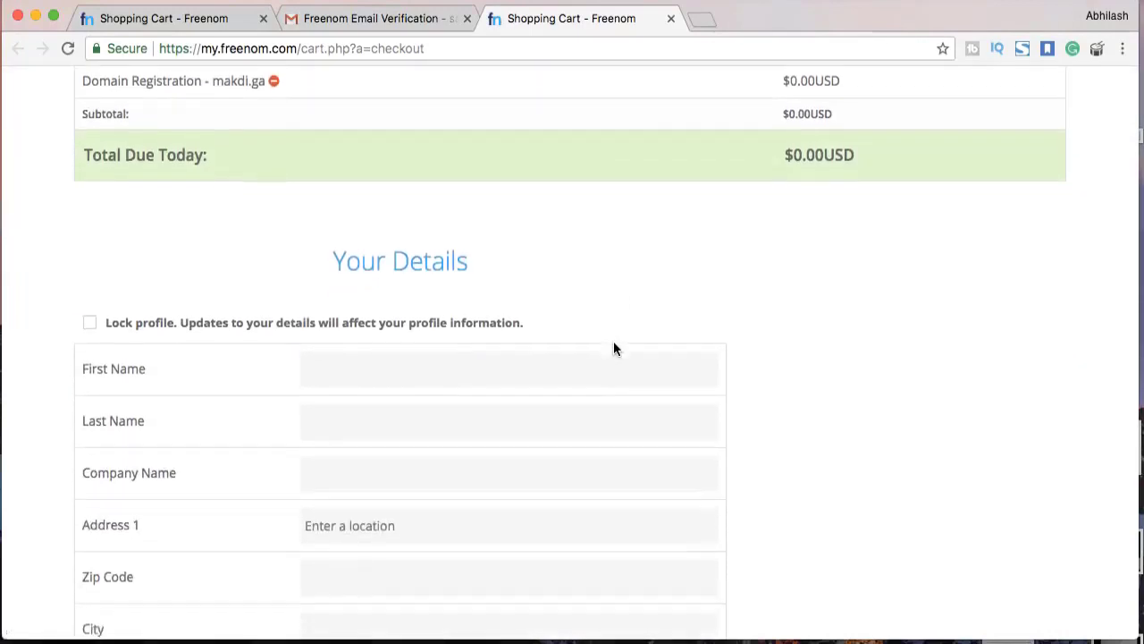
left_click(462, 292)
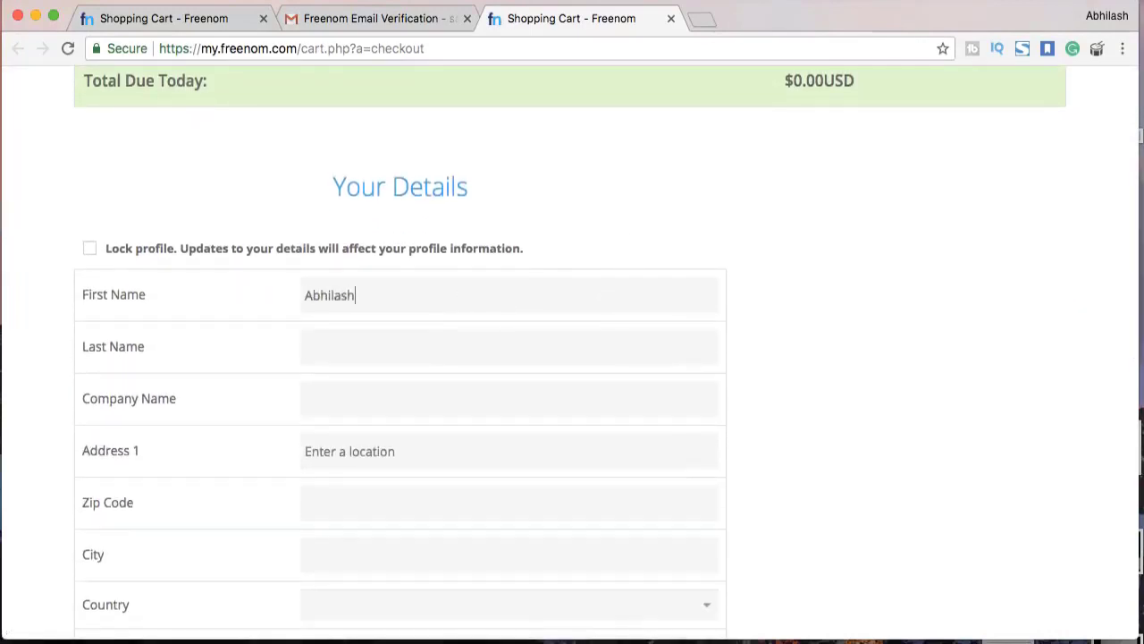
scroll(462, 385, "down", 2)
type("Latur")
key("Tab")
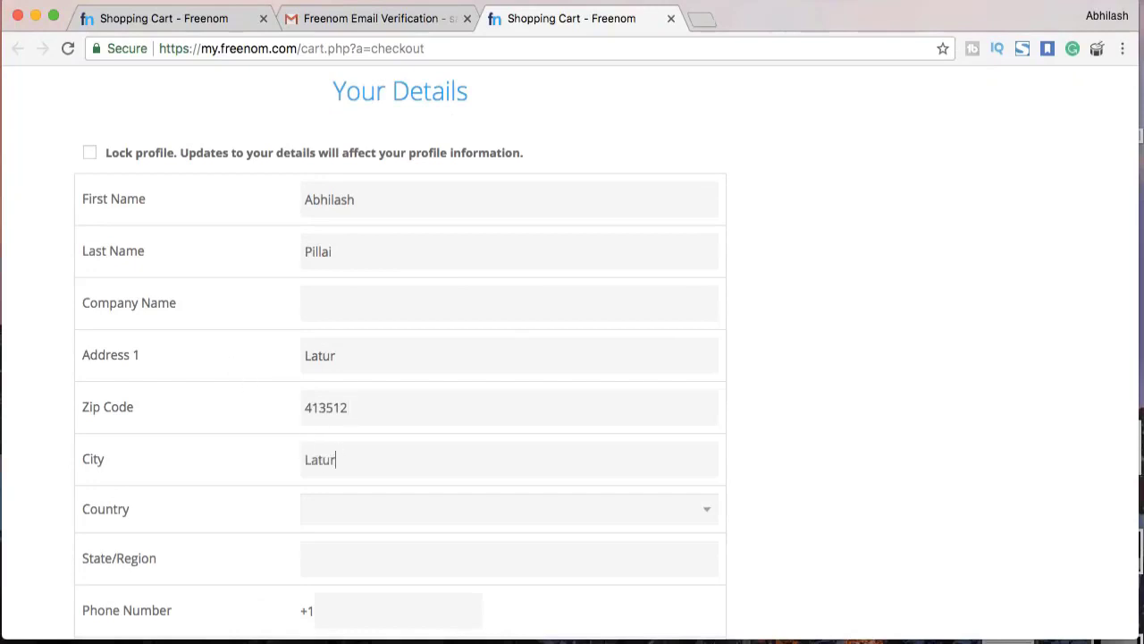
scroll(369, 503, "down", 1)
left_click(402, 463)
scroll(402, 462, "down", 15)
left_click(380, 640)
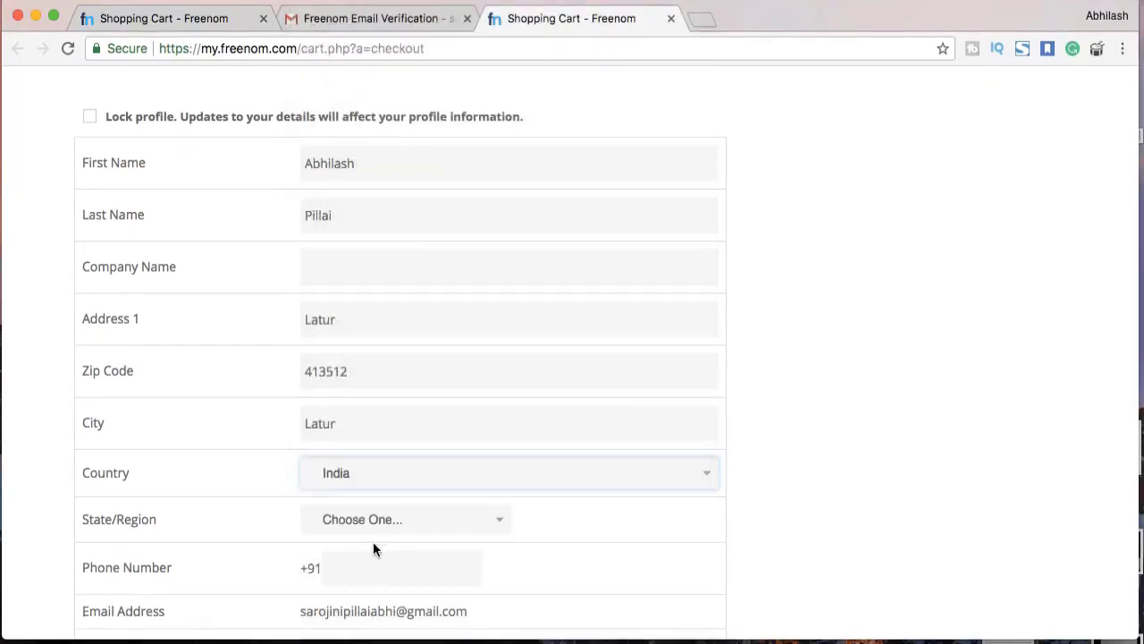
left_click(375, 521)
scroll(375, 536, "down", 8)
left_click(375, 626)
Enter the account password, accept the Terms & Conditions and submit the order
scroll(361, 575, "down", 3)
left_click(374, 402)
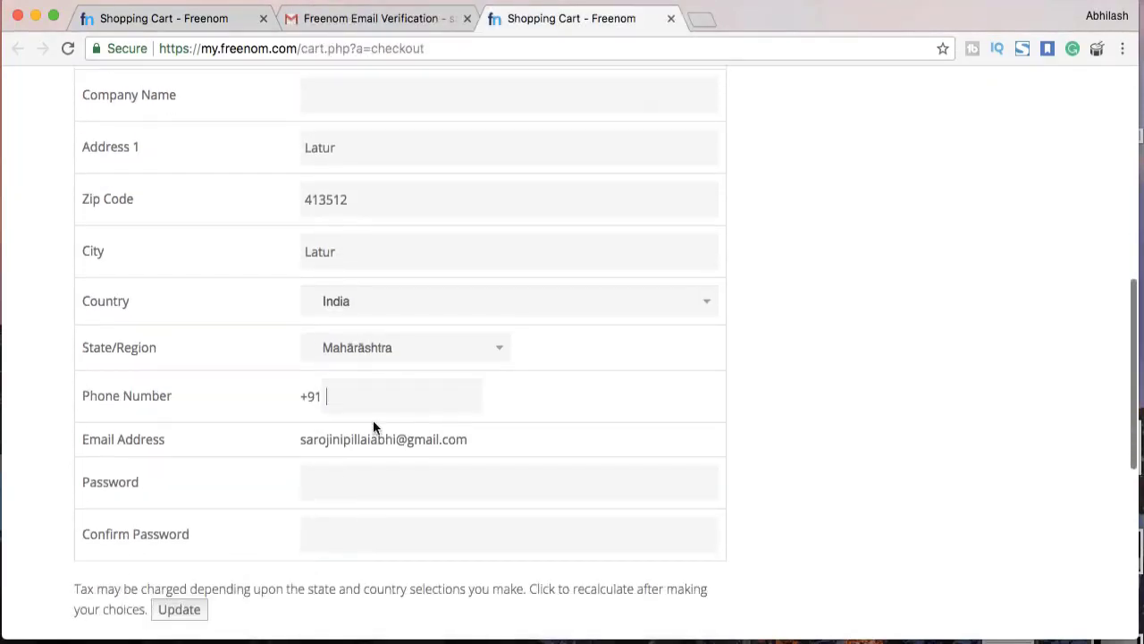
scroll(357, 447, "down", 3)
left_click(459, 367)
type("•••")
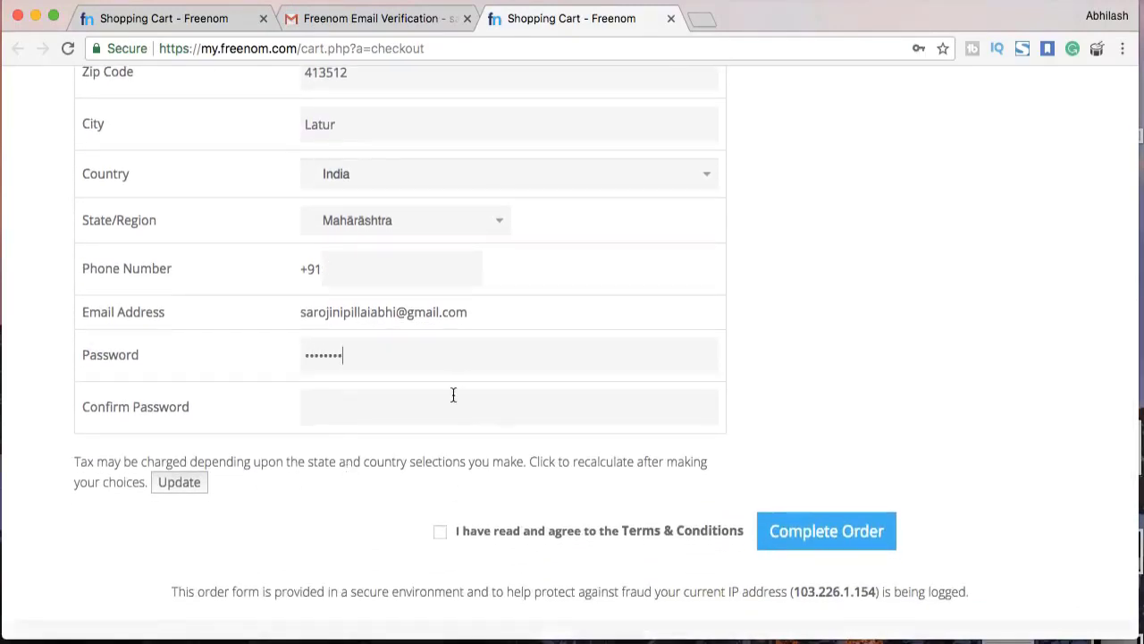
left_click(440, 531)
left_click(800, 530)
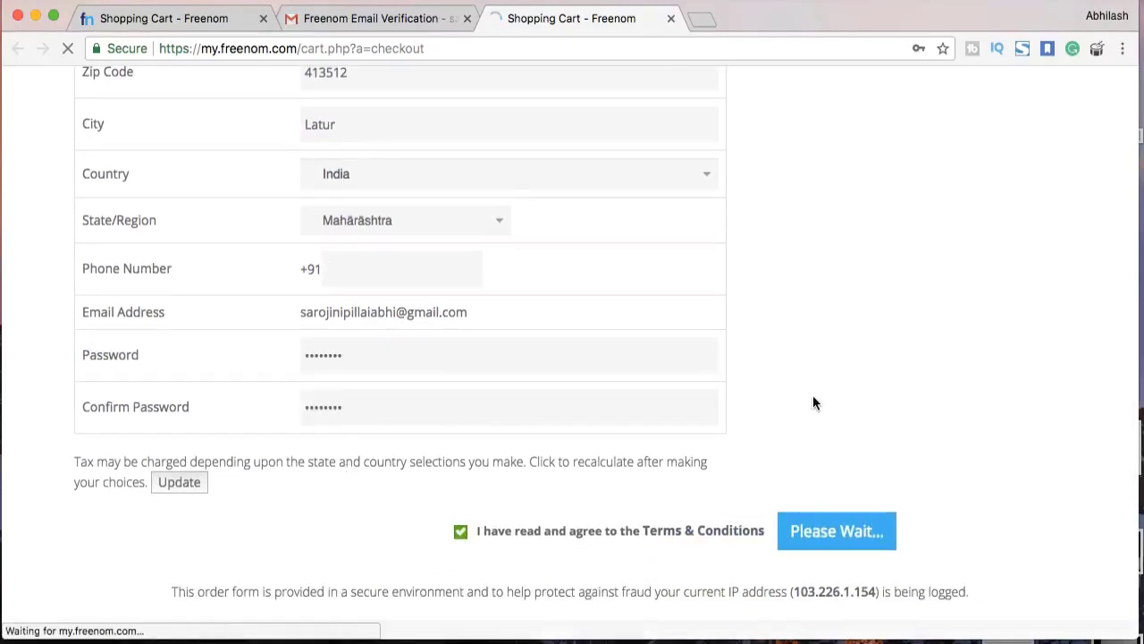
Add the missing phone number, resubmit the accepted order and go to the Client Area
scroll(767, 375, "down", 8)
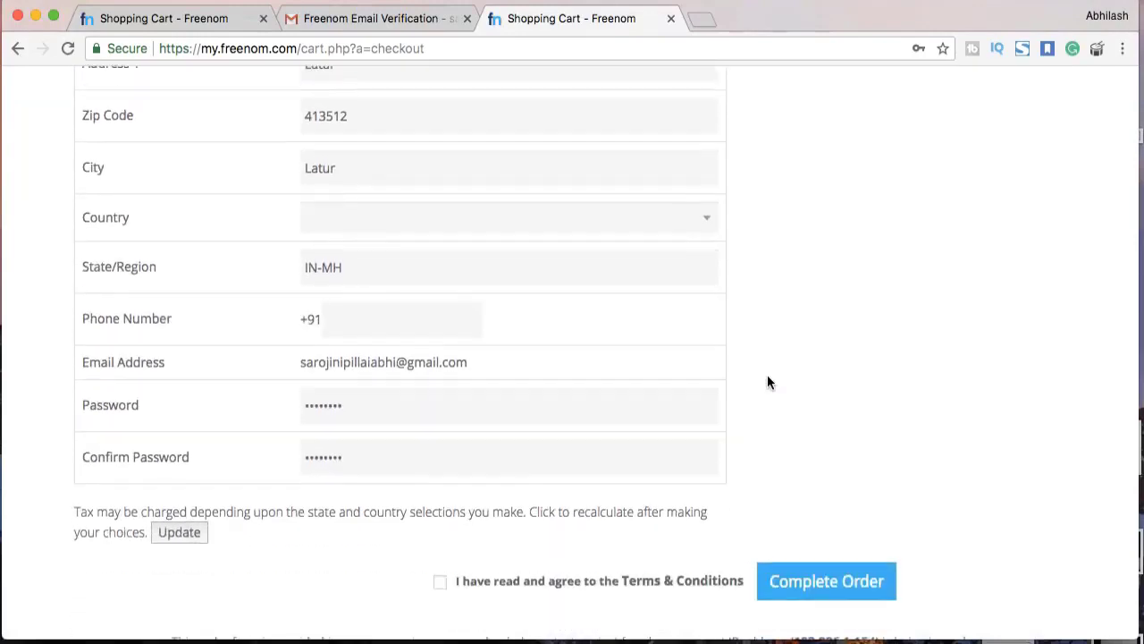
scroll(767, 374, "up", 8)
left_click(348, 254)
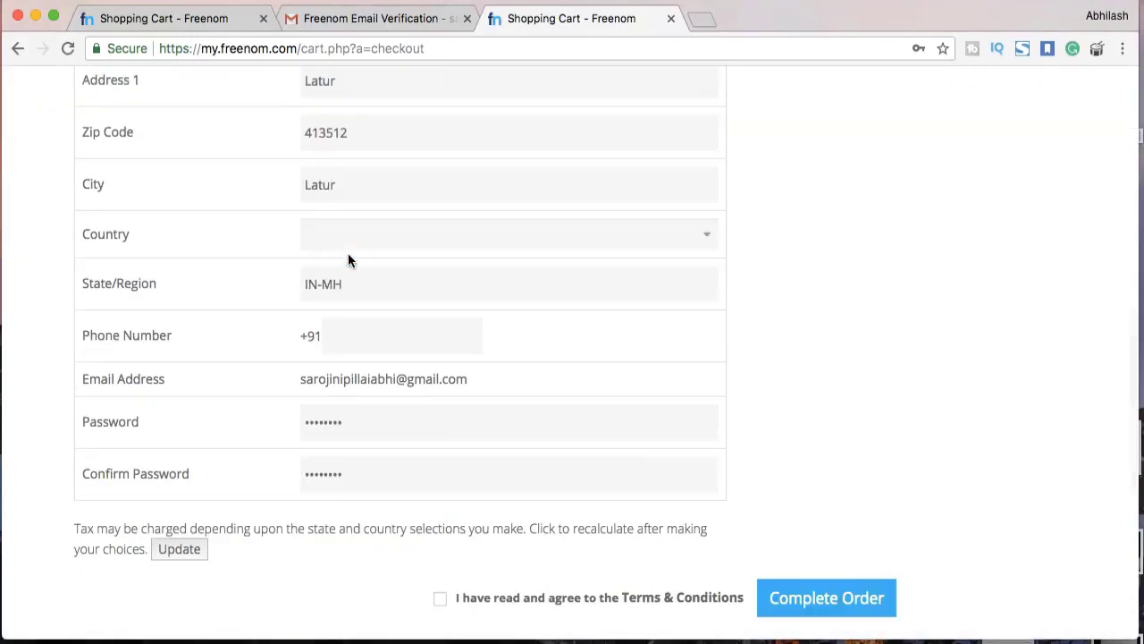
scroll(557, 447, "down", 3)
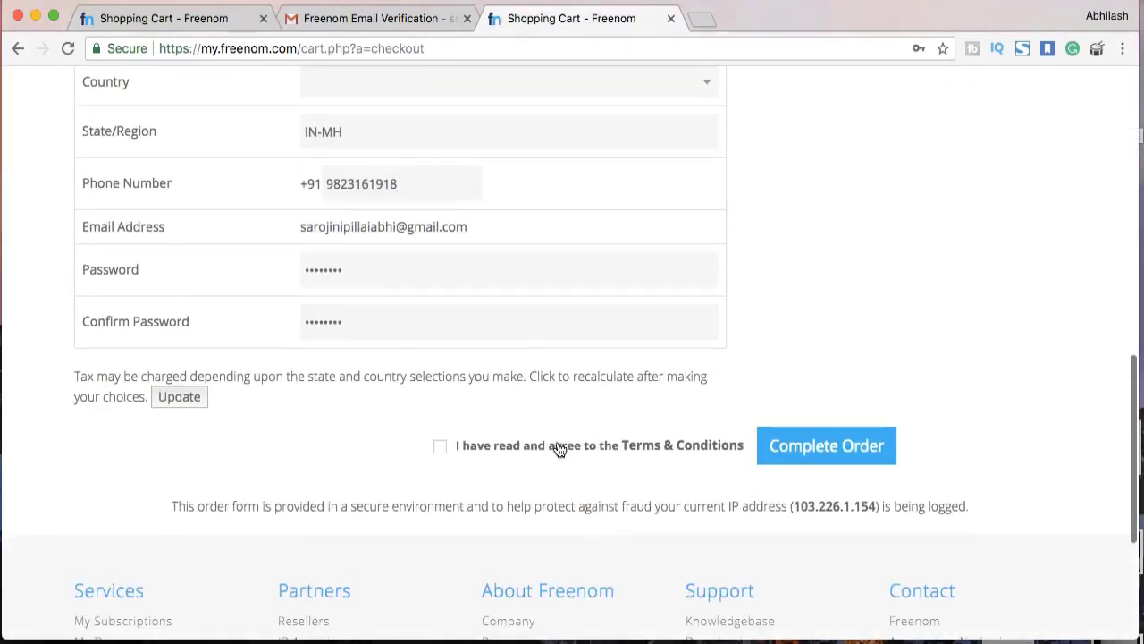
left_click(439, 449)
left_click(683, 447)
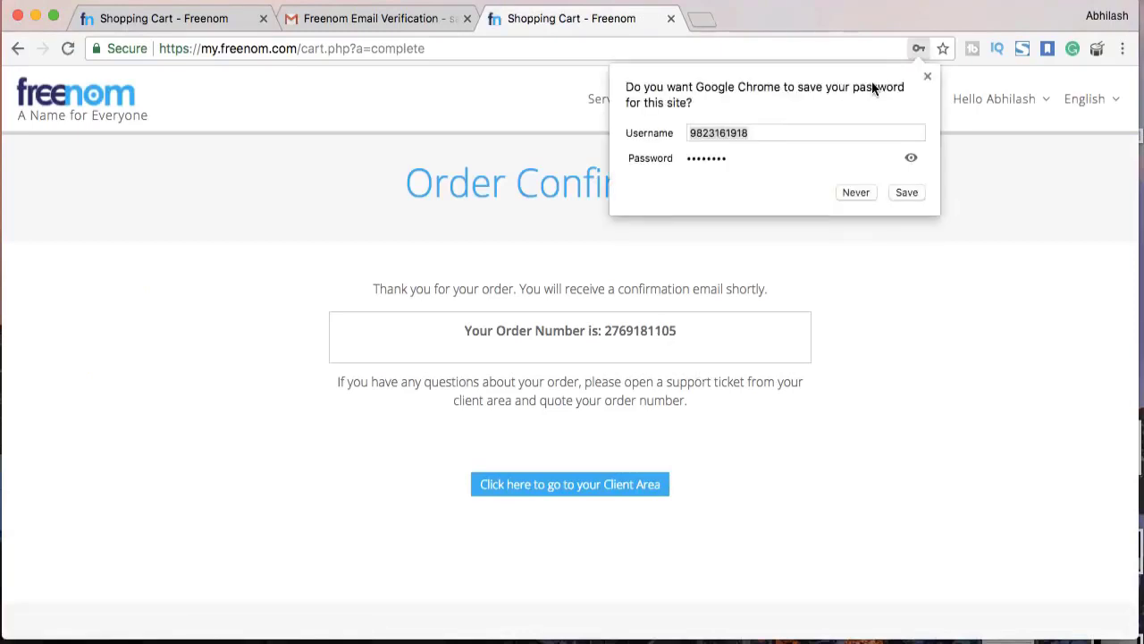
left_click(927, 76)
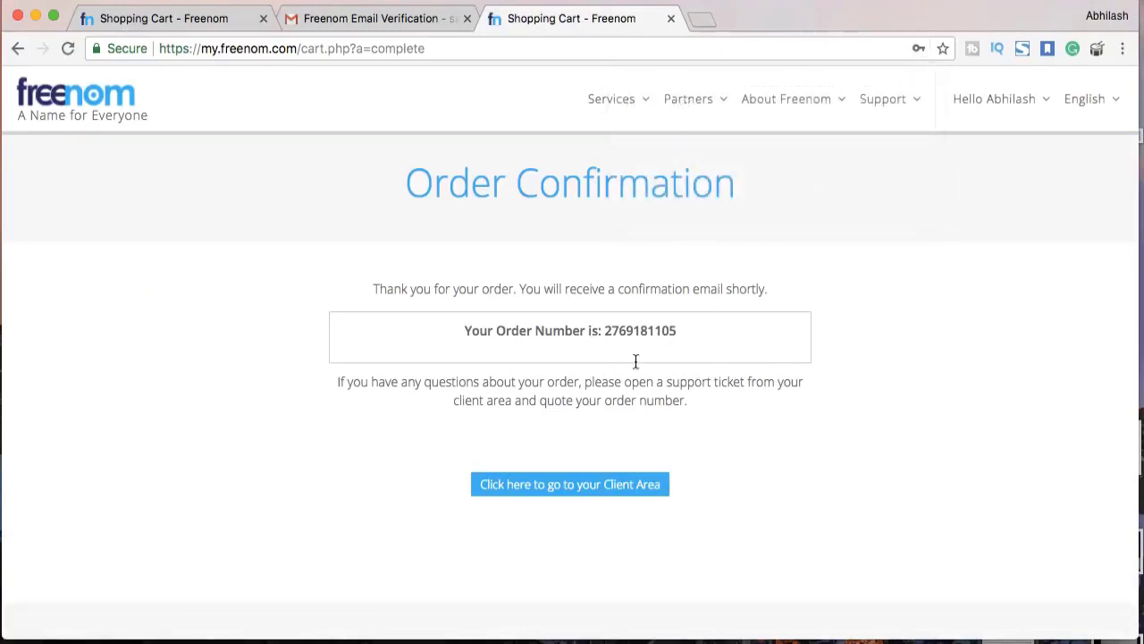
left_click(595, 487)
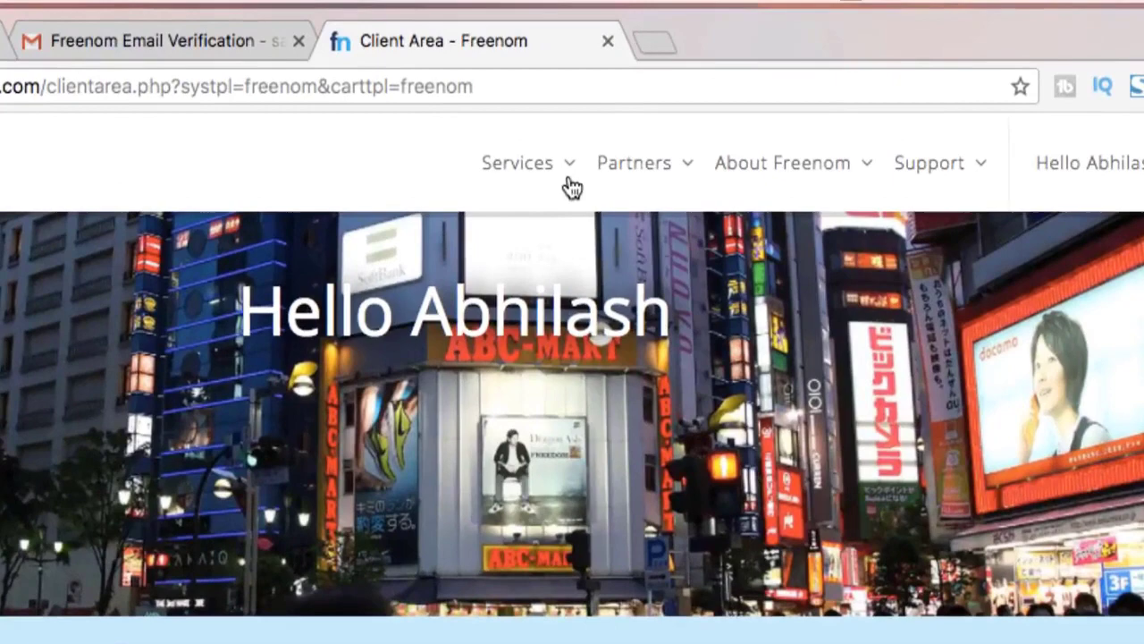
Switch makdi.ga's nameservers to Use custom nameservers via My Domains > Manage Domain, then open a new tab
left_click(576, 177)
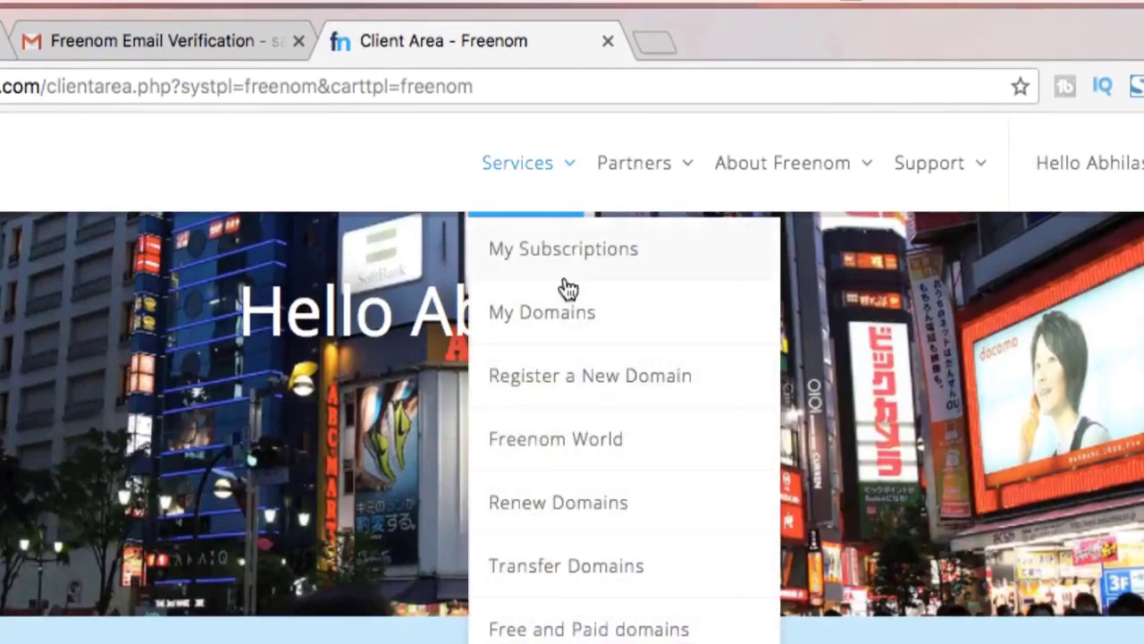
left_click(567, 287)
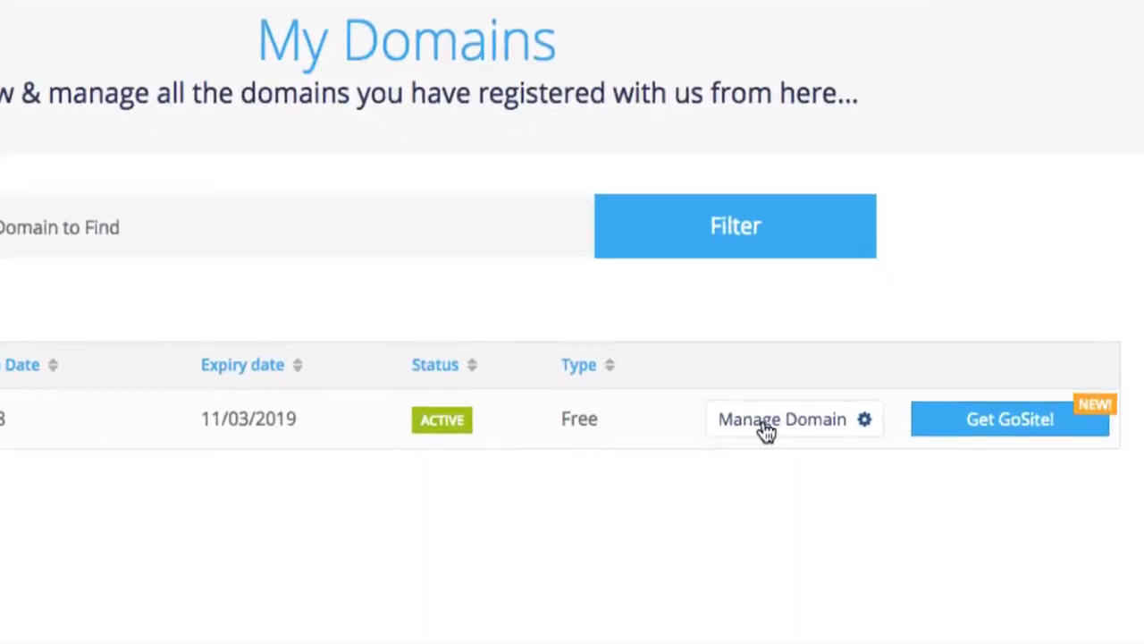
left_click(752, 427)
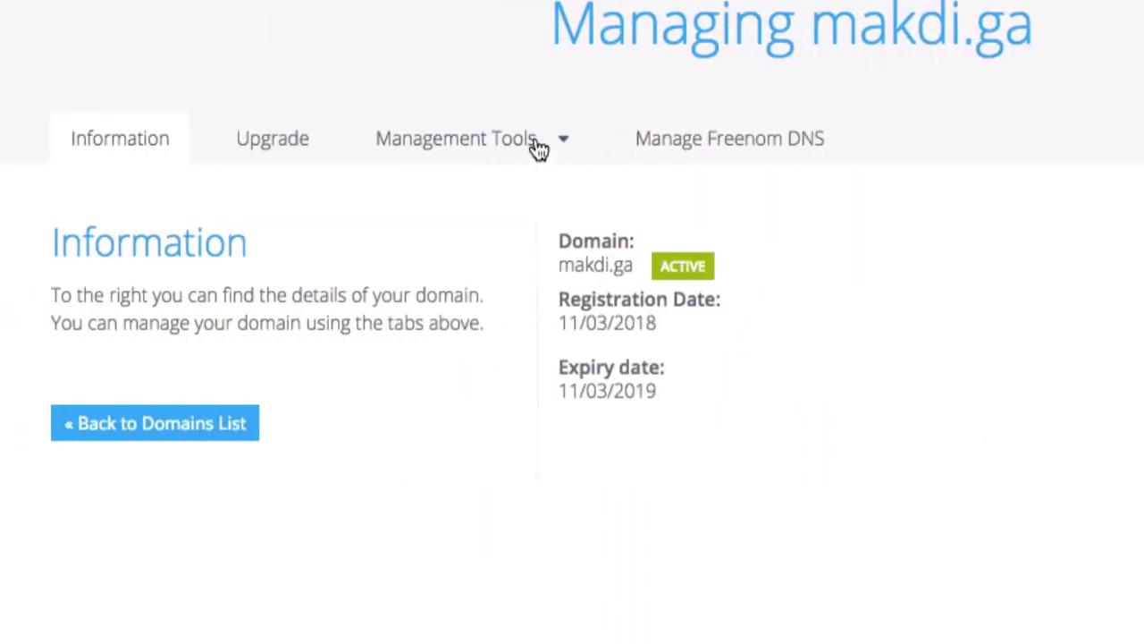
left_click(539, 145)
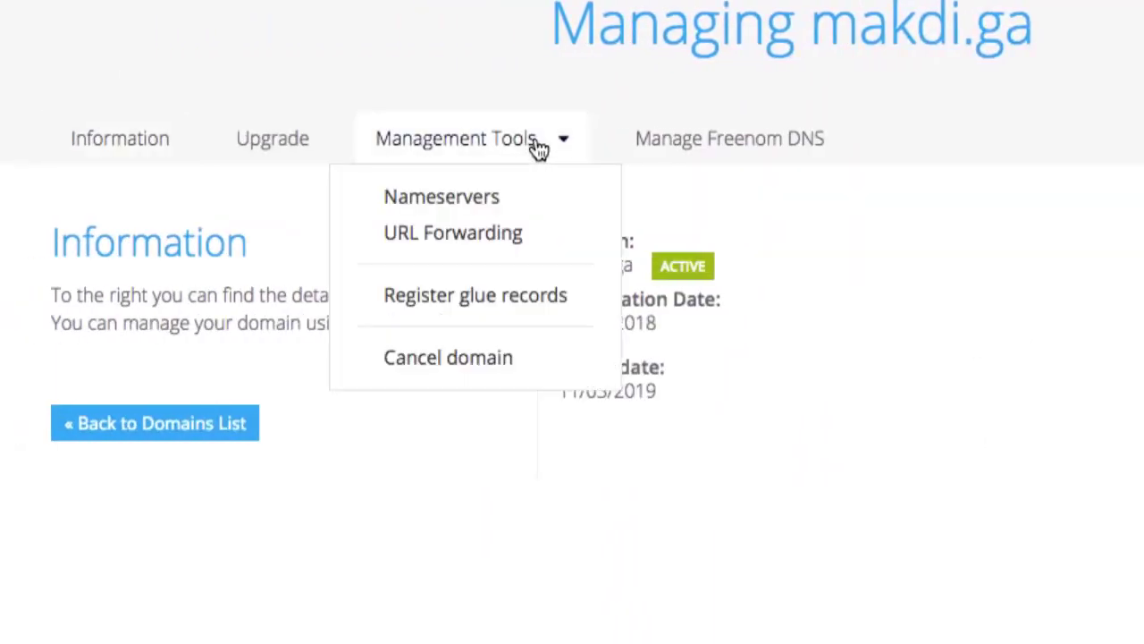
left_click(472, 199)
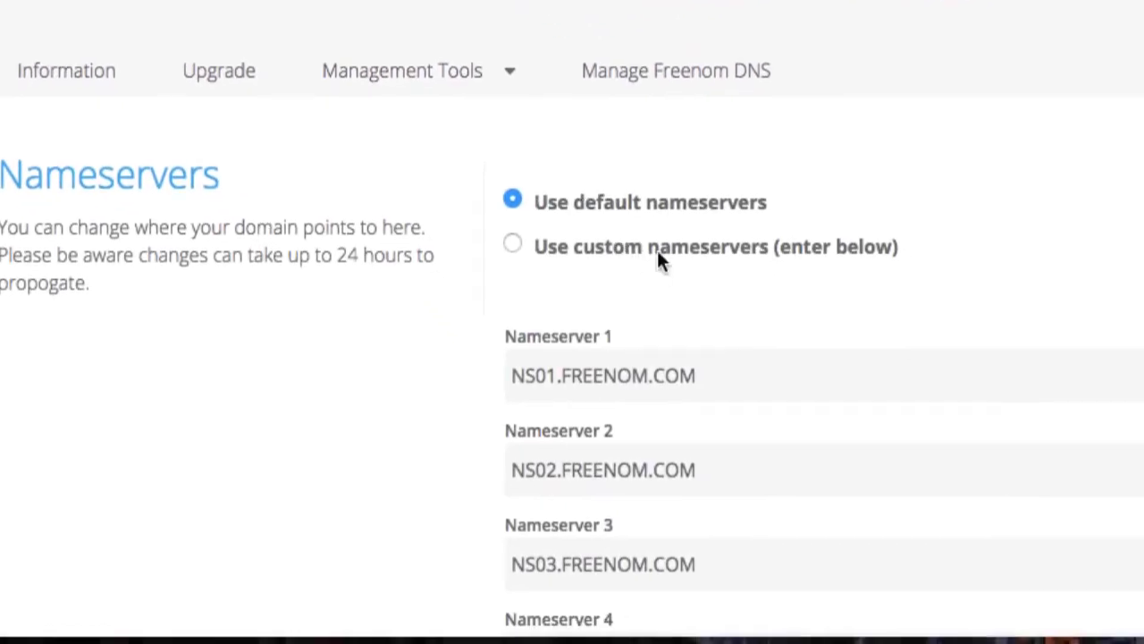
scroll(657, 257, "down", 3)
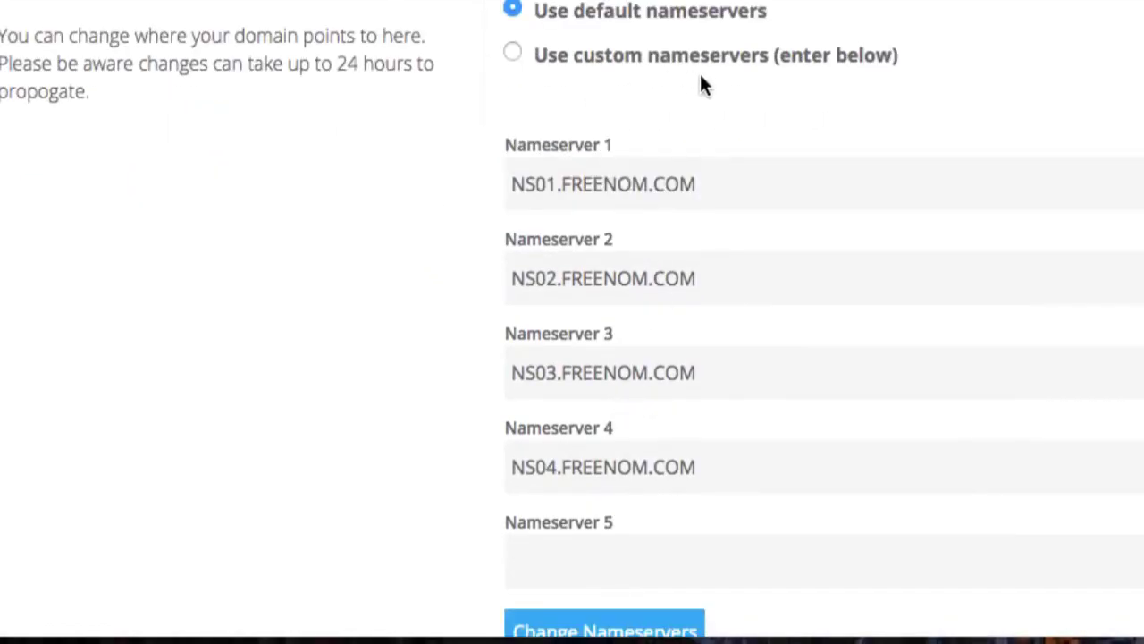
left_click(514, 51)
scroll(659, 140, "down", 2)
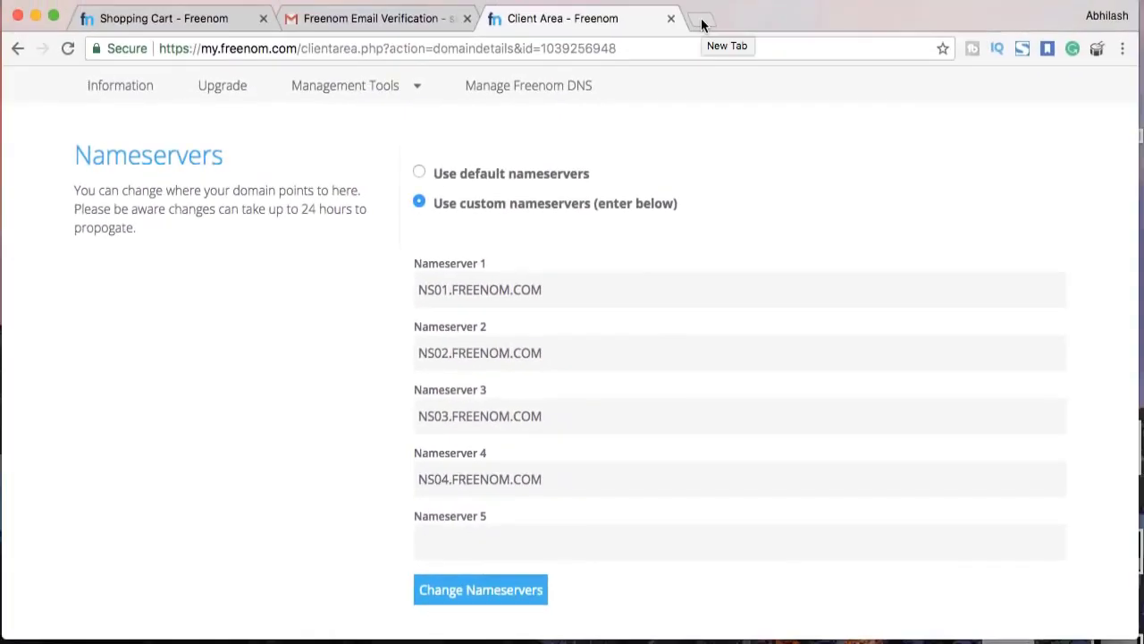
left_click(701, 18)
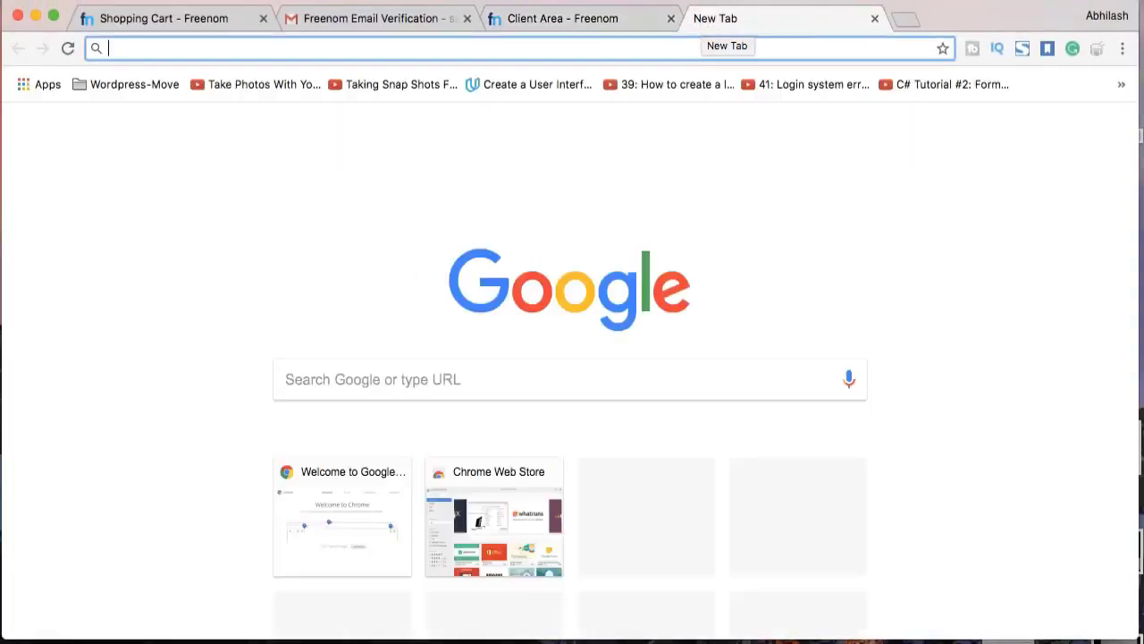
Search Google for 'infinitefree' and open the InfinityFree: Free and Unlimited Web Hosting result
type("infinitef")
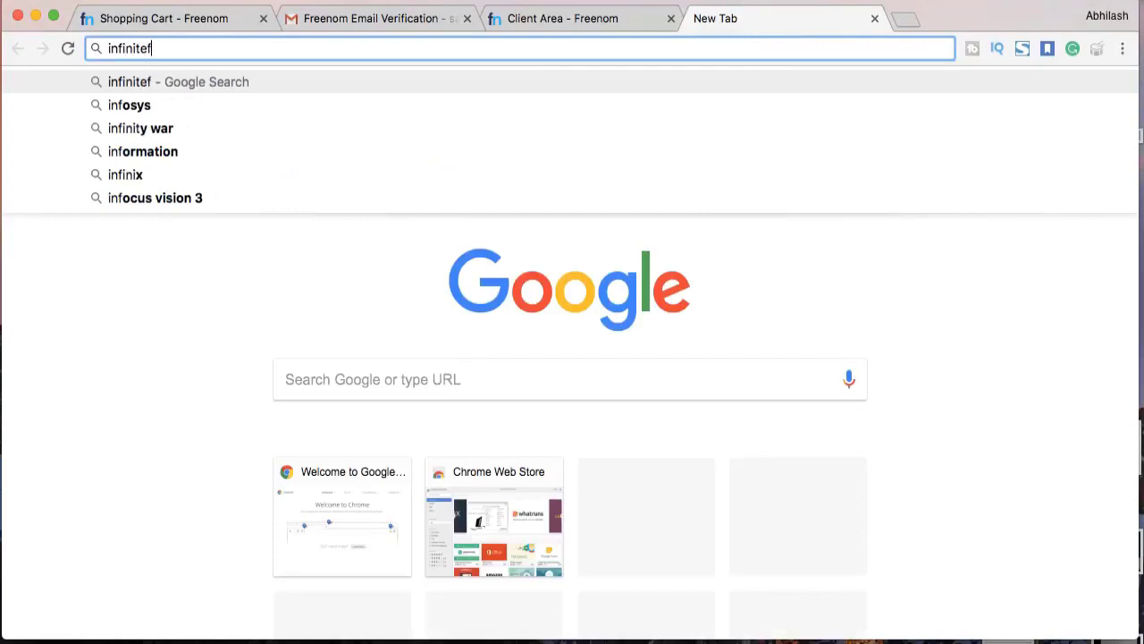
type("ree")
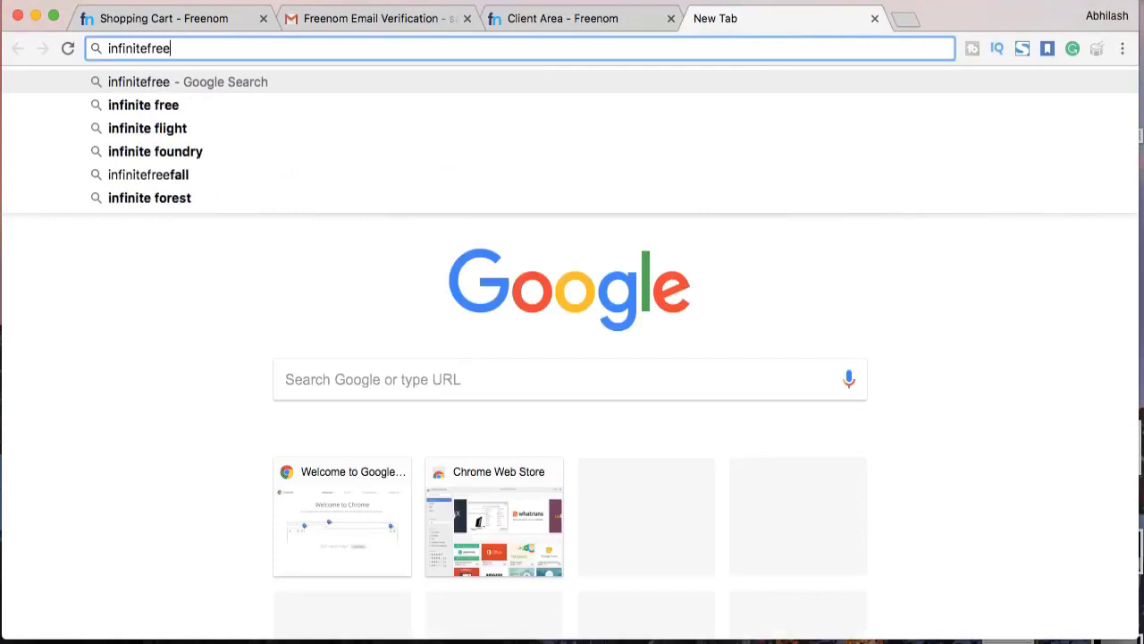
key("Return")
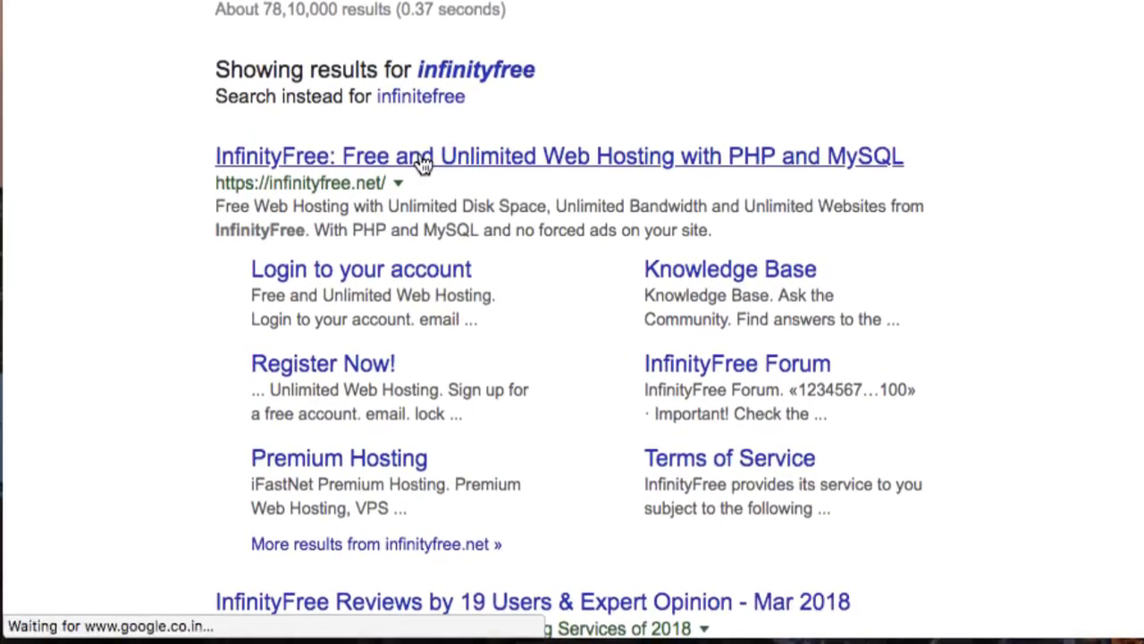
left_click(422, 163)
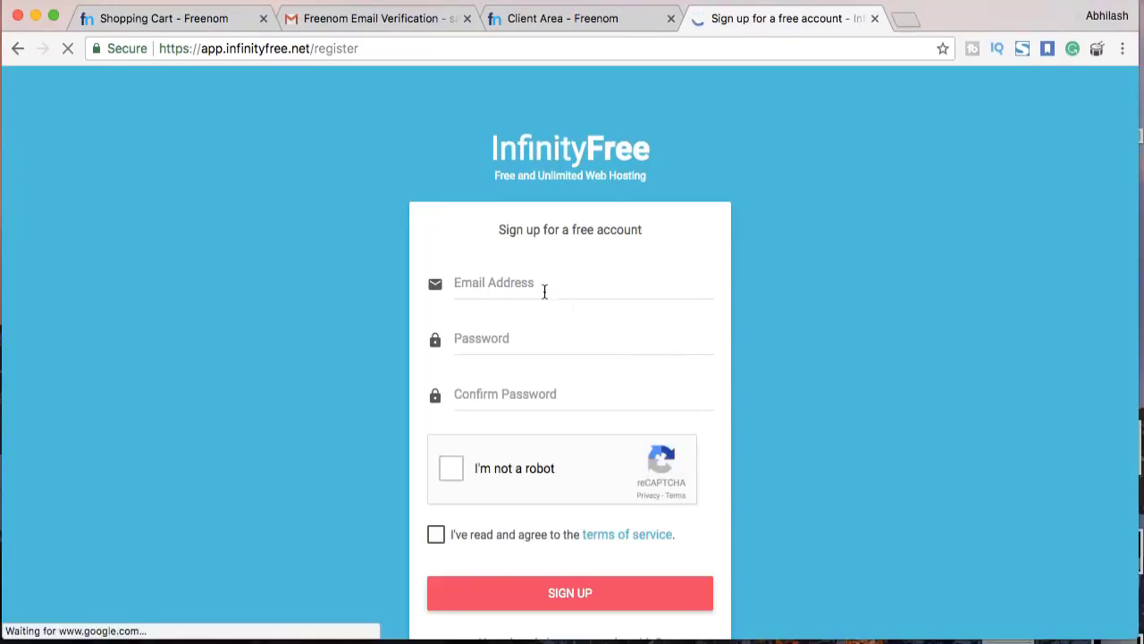
Enter the sign-up e-mail and password, tick I'm not a robot and accept the terms
left_click(540, 289)
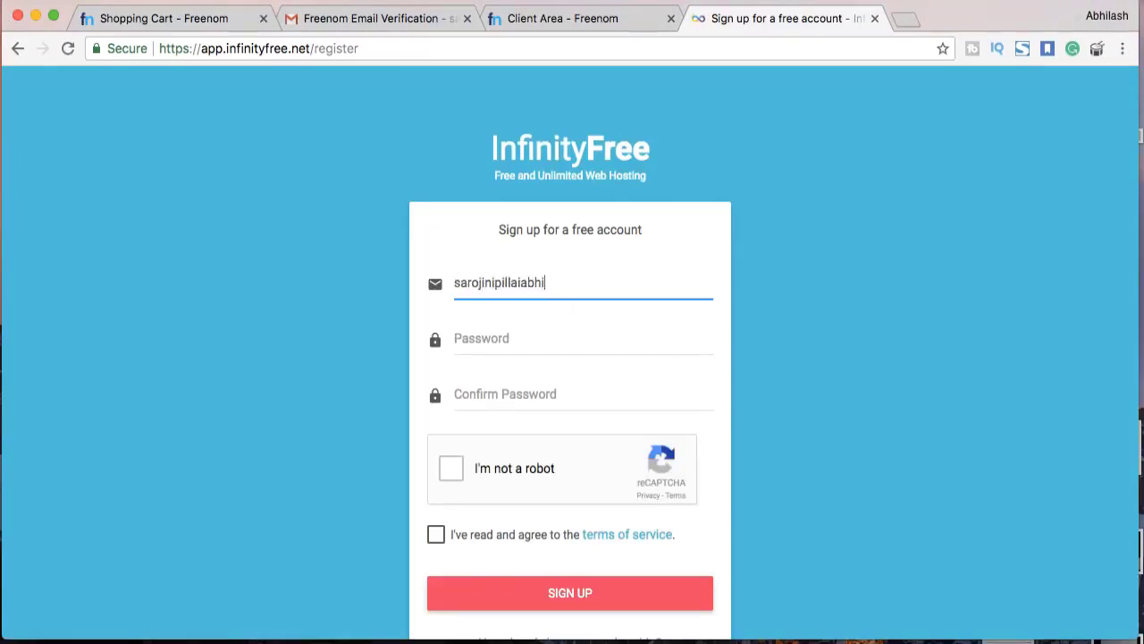
type("•")
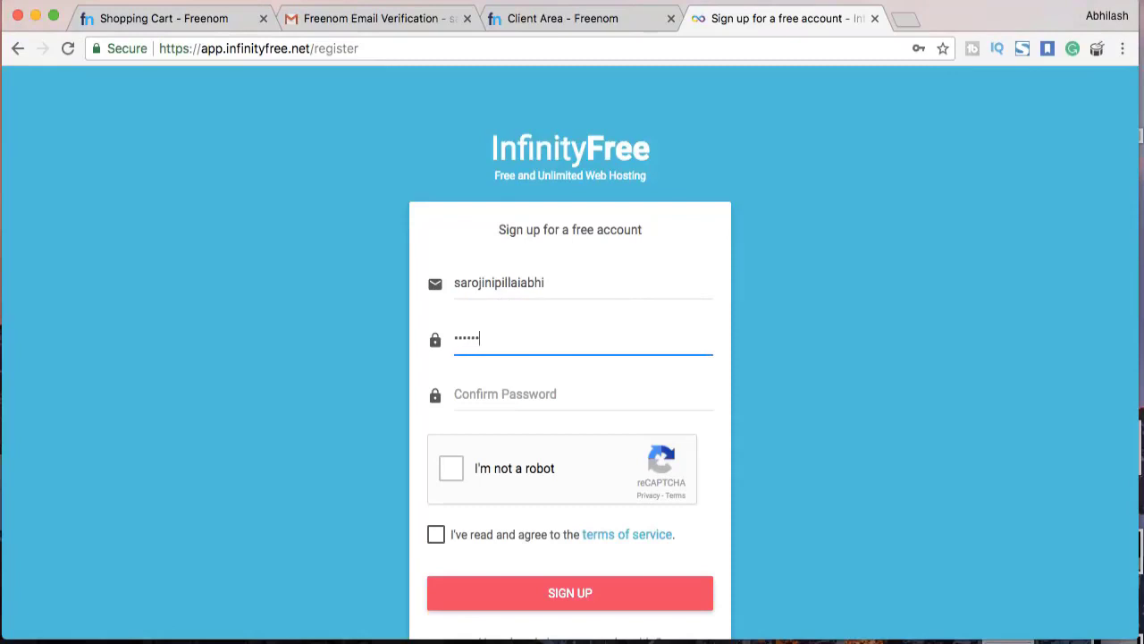
left_click(506, 394)
type("••")
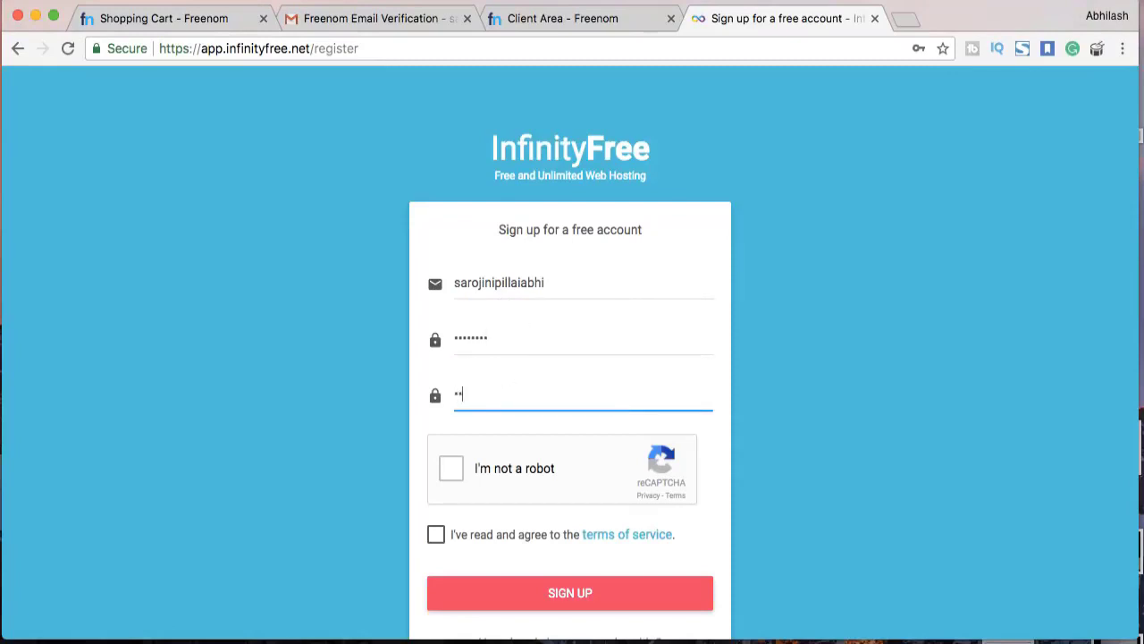
left_click(451, 468)
left_click(436, 534)
Solve the road and car image captcha, correct the e-mail and submit SIGN UP
left_click(576, 462)
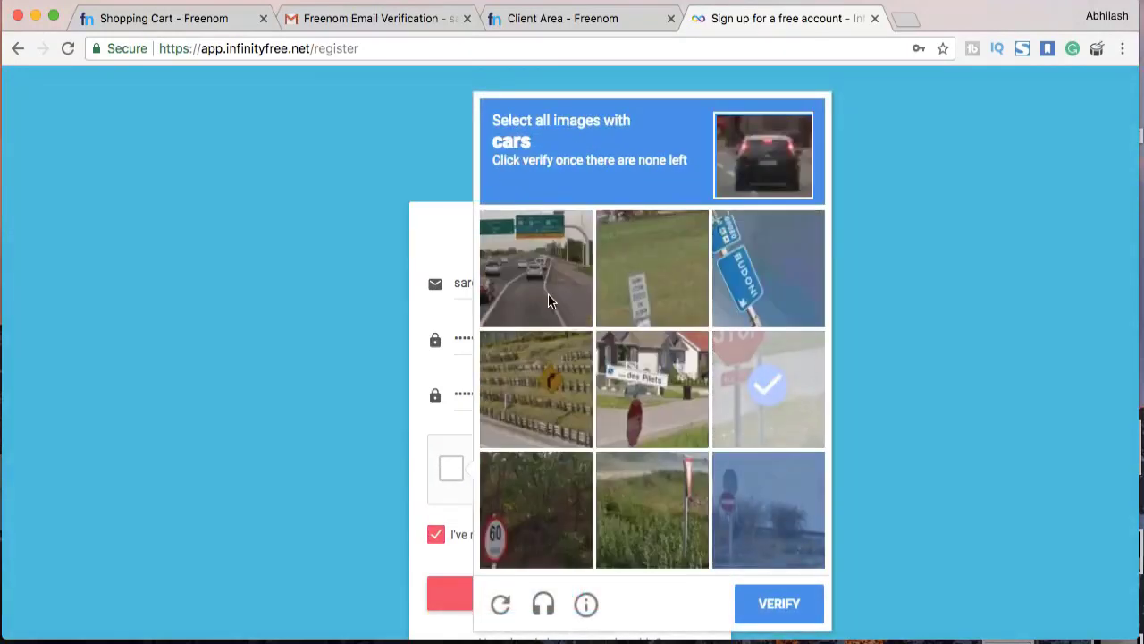
left_click(548, 294)
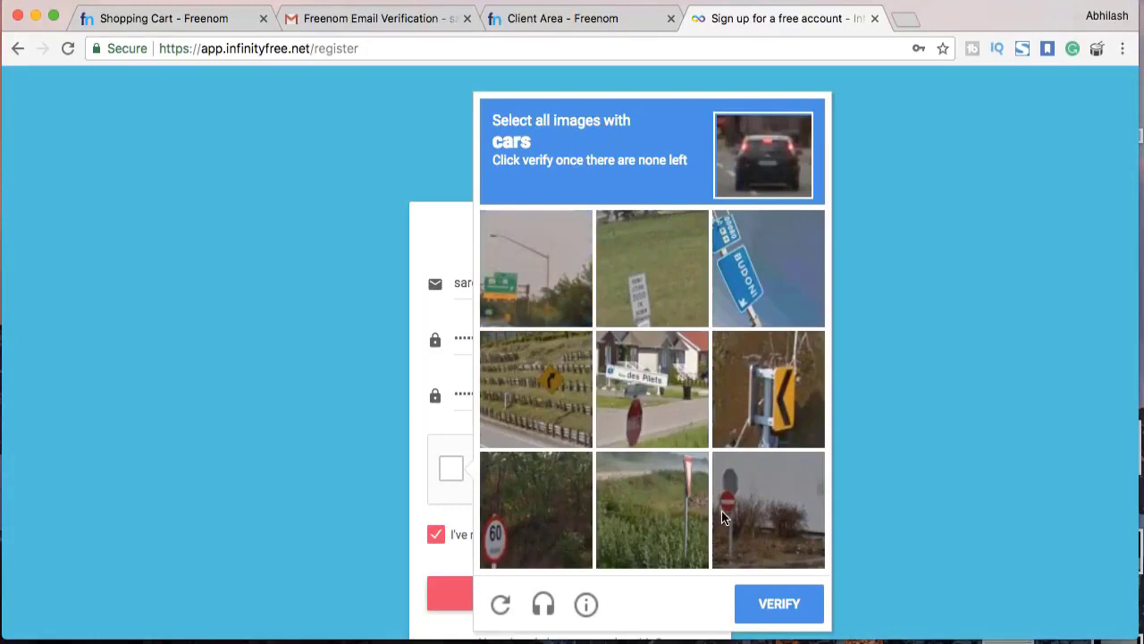
left_click(764, 606)
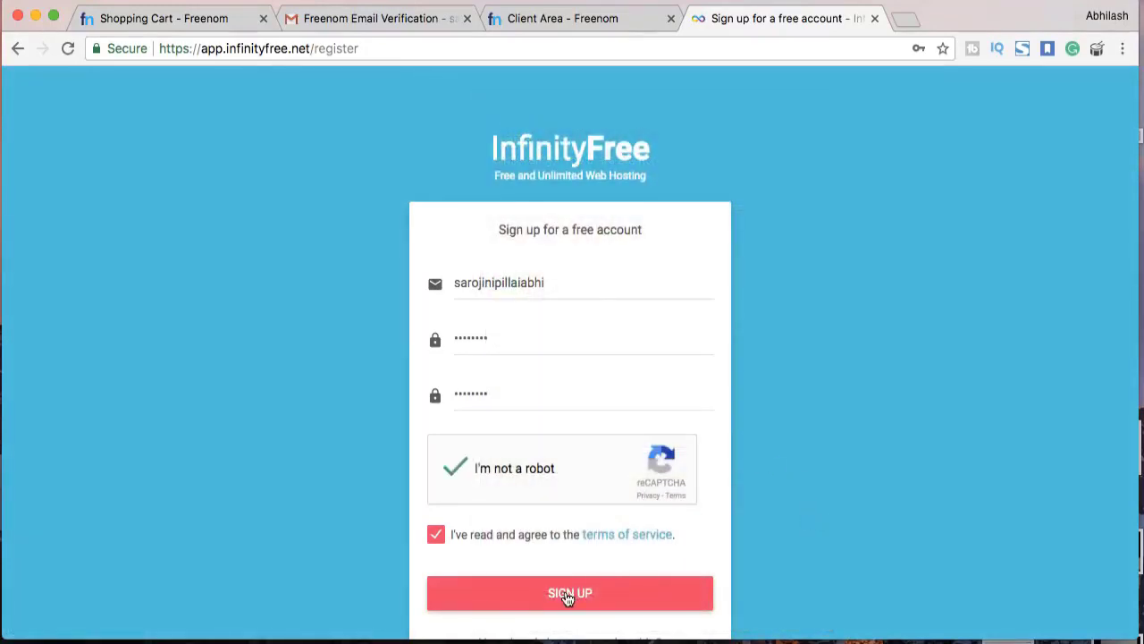
left_click(568, 597)
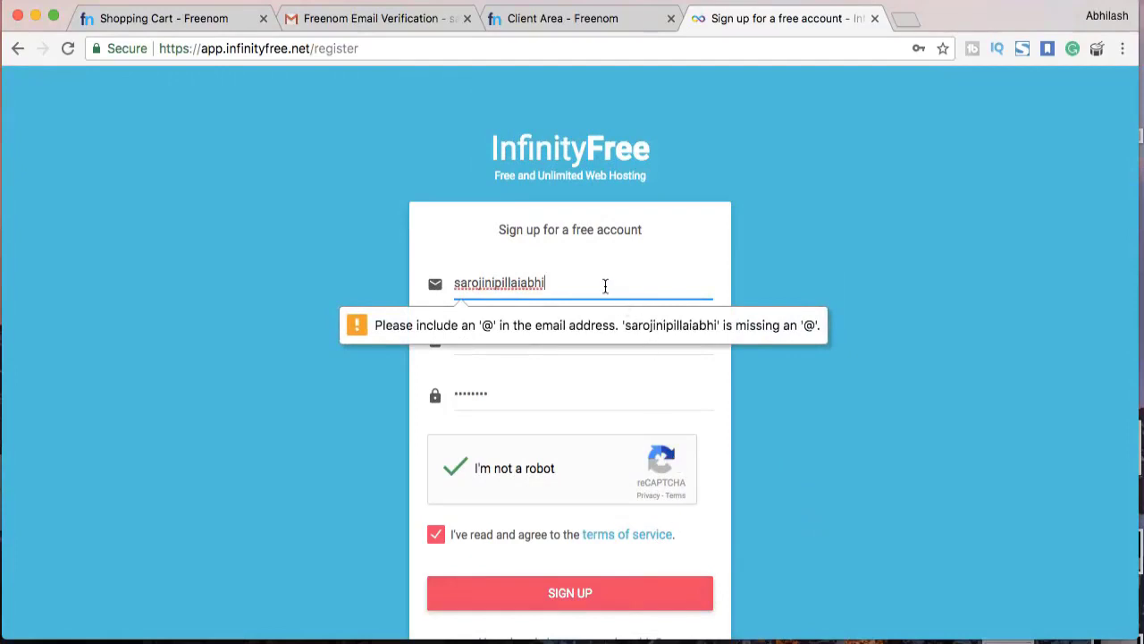
type("@gmail.com")
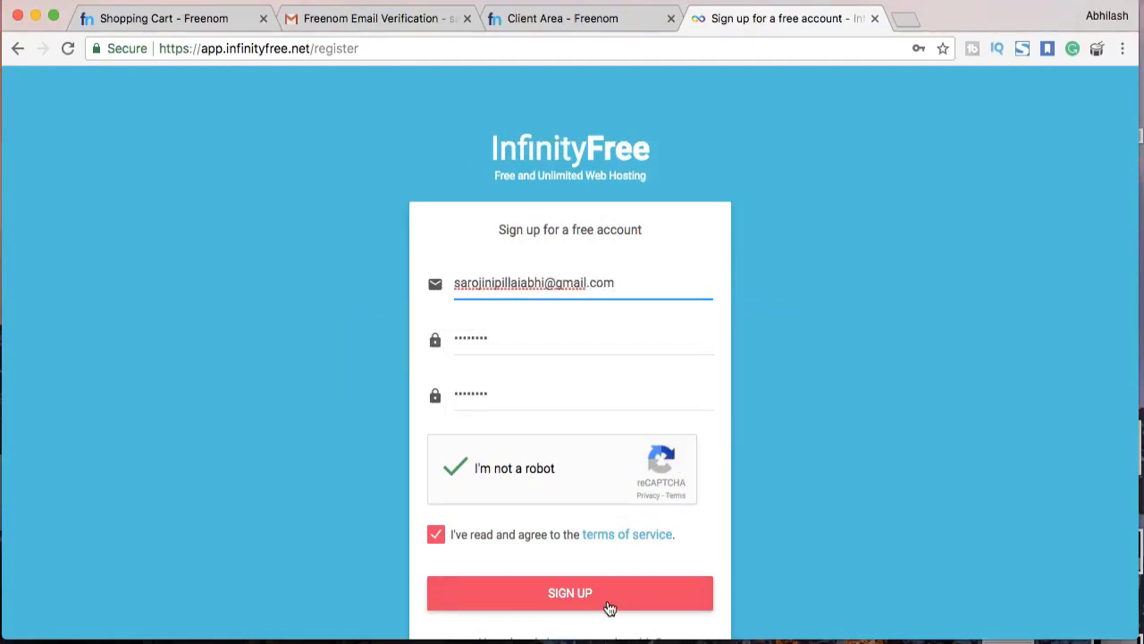
left_click(606, 605)
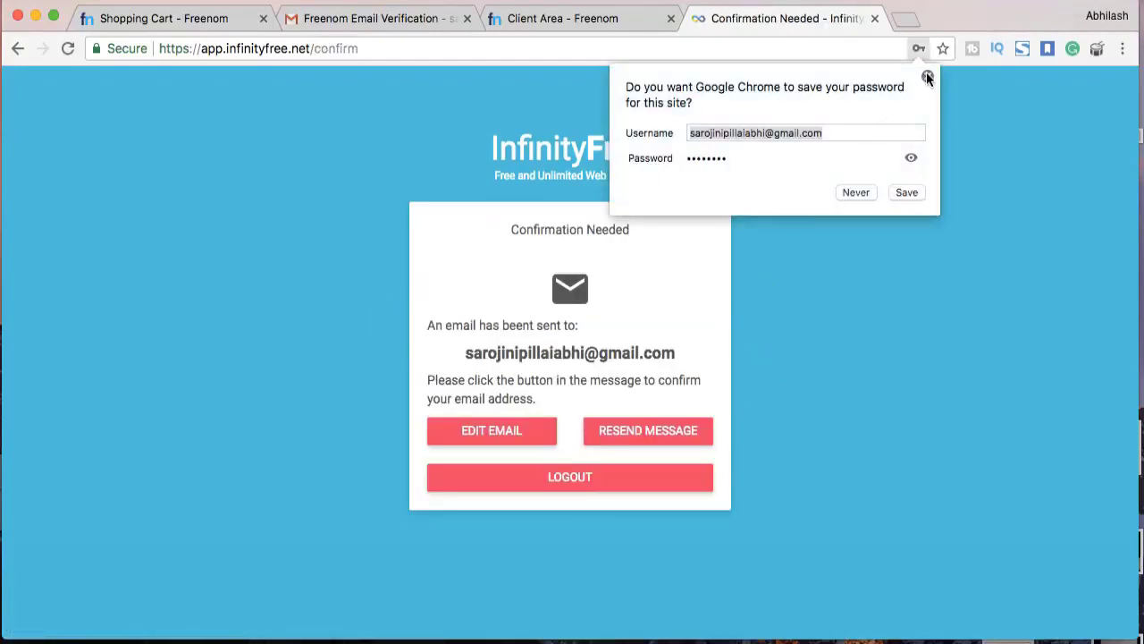
Open InfinityFree's email in the refreshed Gmail inbox and follow Confirm your e-mail address
left_click(927, 77)
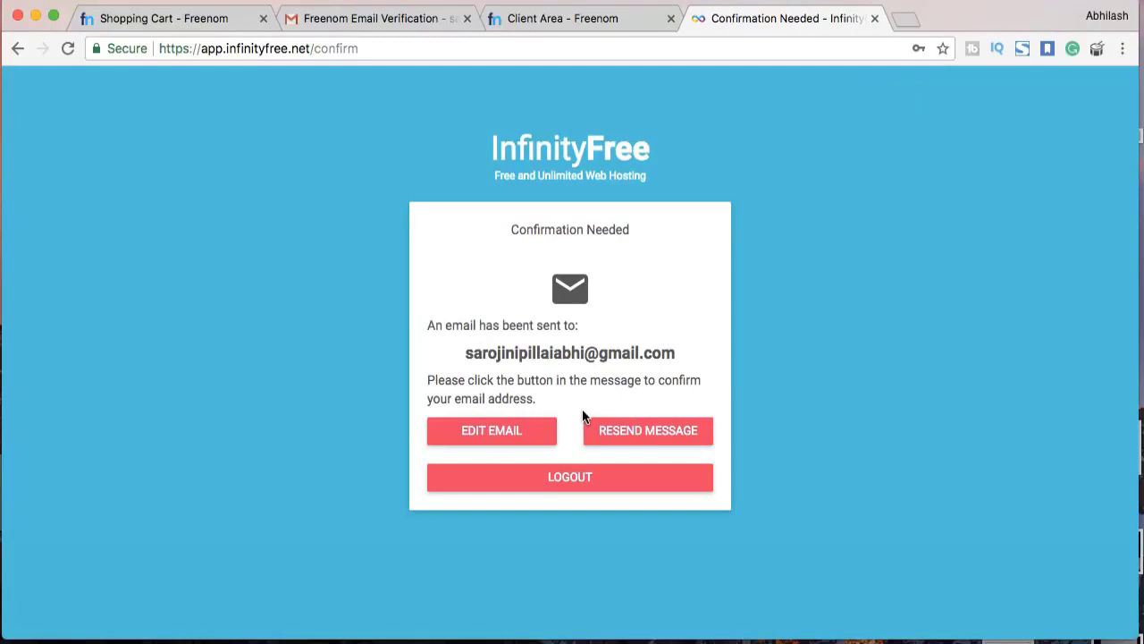
left_click(382, 19)
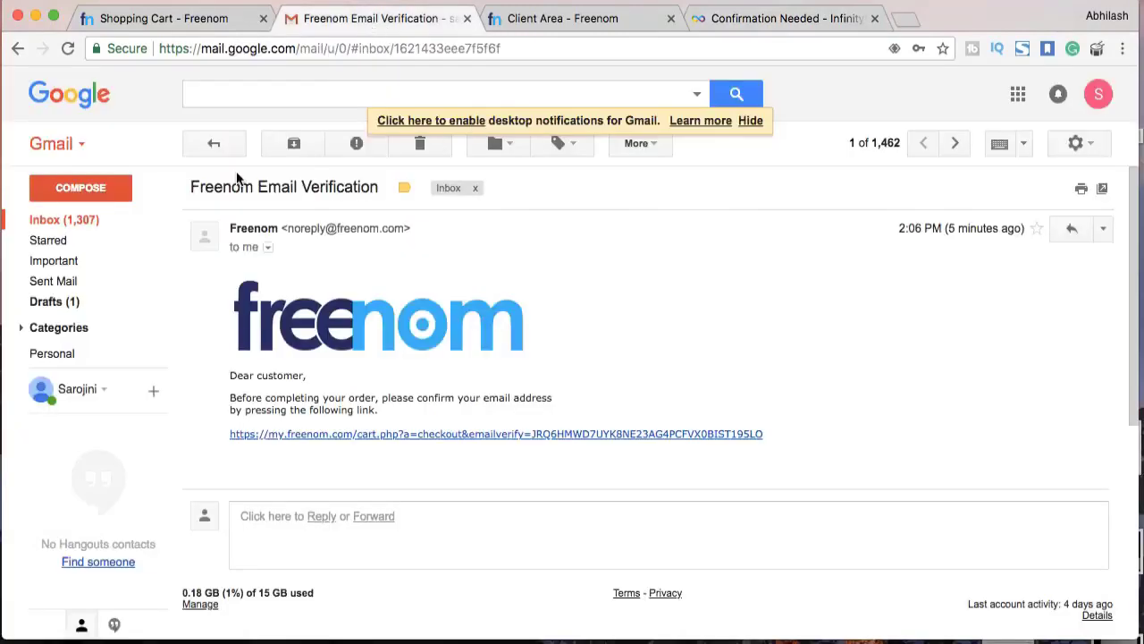
left_click(216, 147)
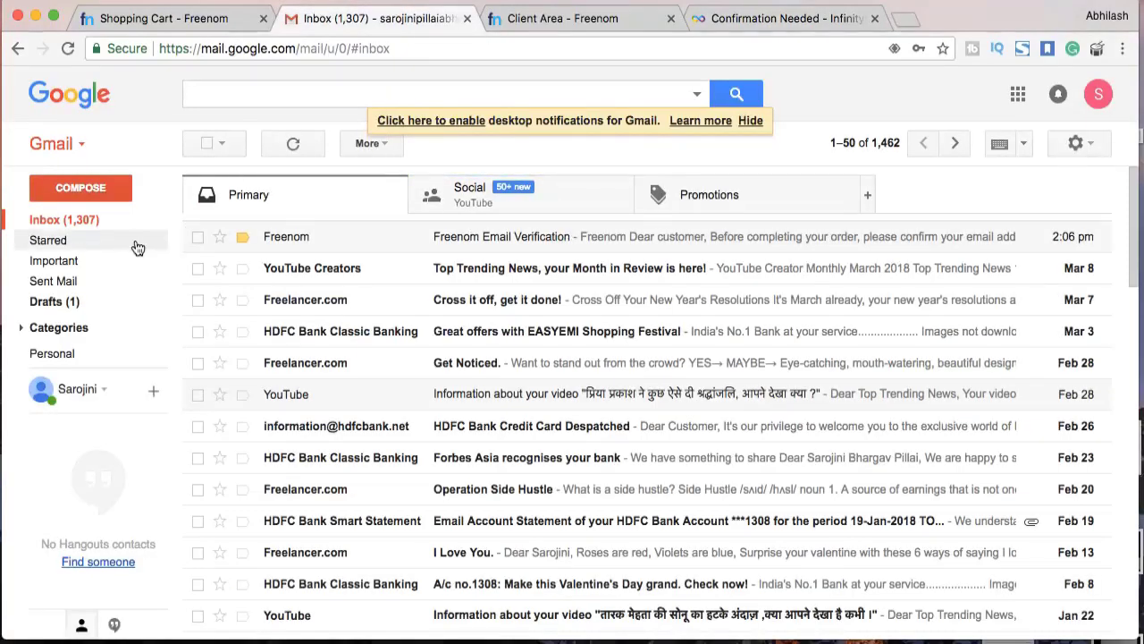
left_click(113, 219)
left_click(498, 247)
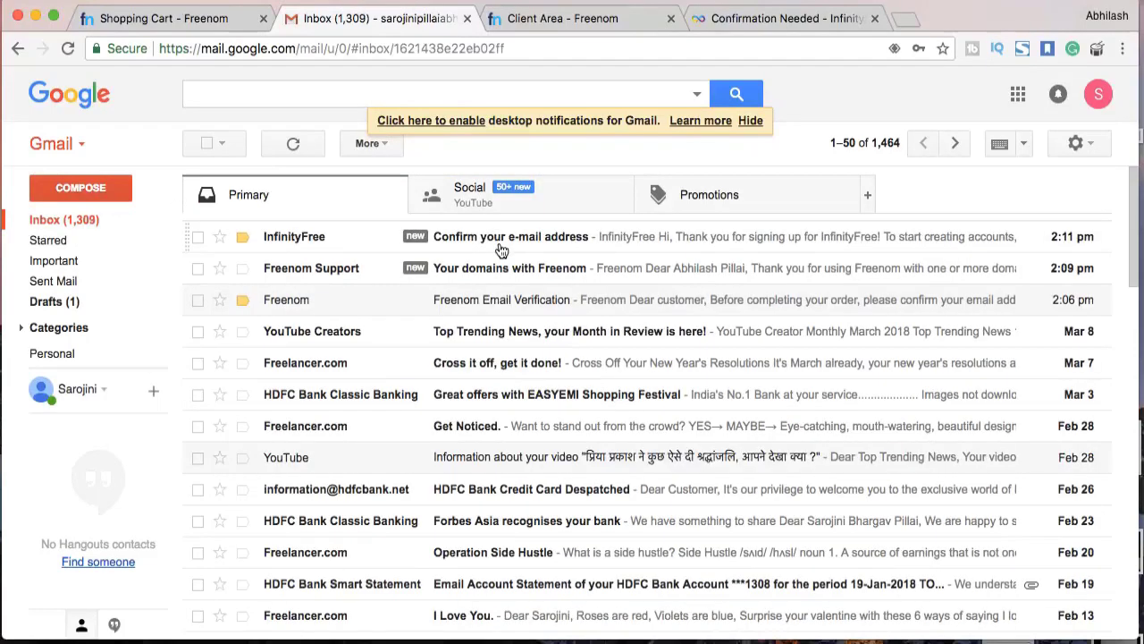
left_click(631, 493)
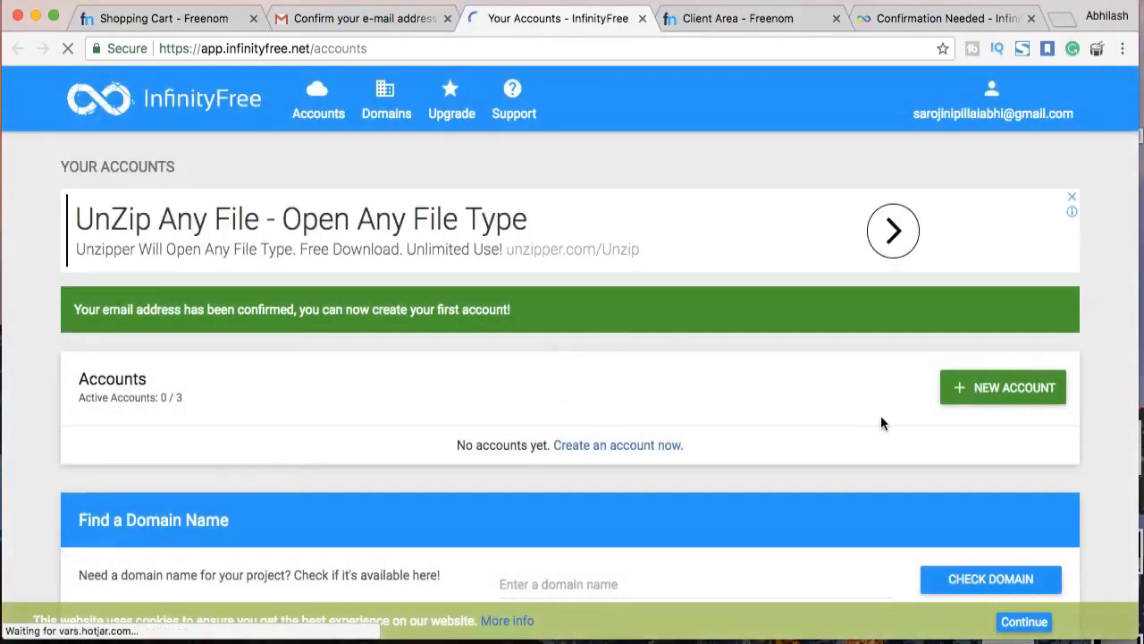
Start a NEW ACCOUNT and copy ns1.byet.org from the Use your Own Domain nameserver list
left_click(967, 394)
scroll(854, 383, "down", 3)
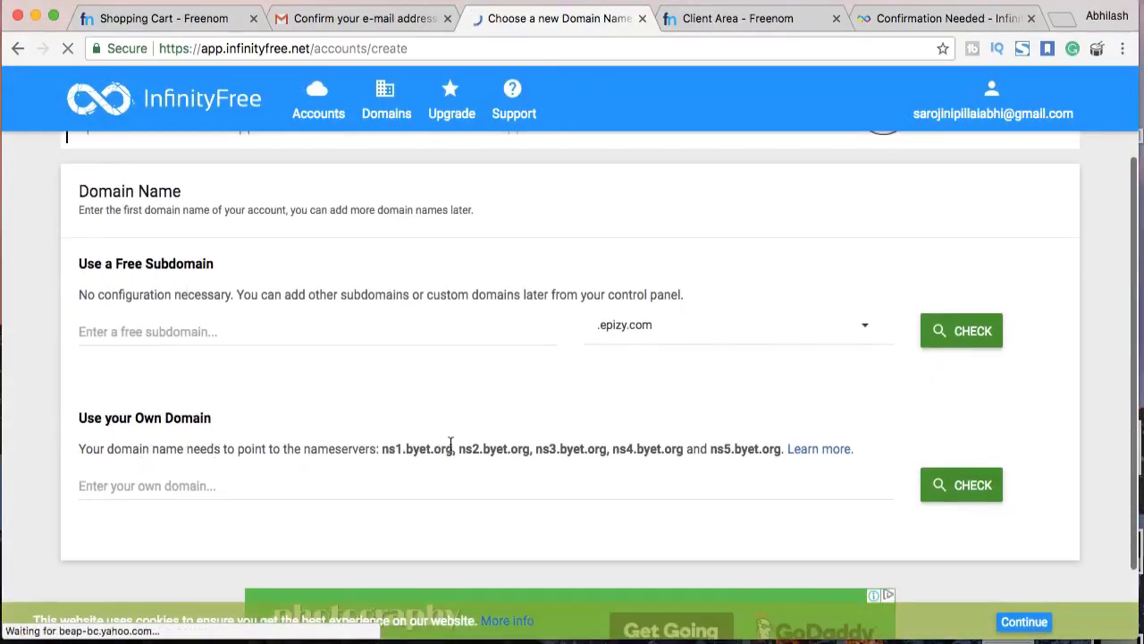
left_click_drag(454, 449, 381, 449)
key("super+c")
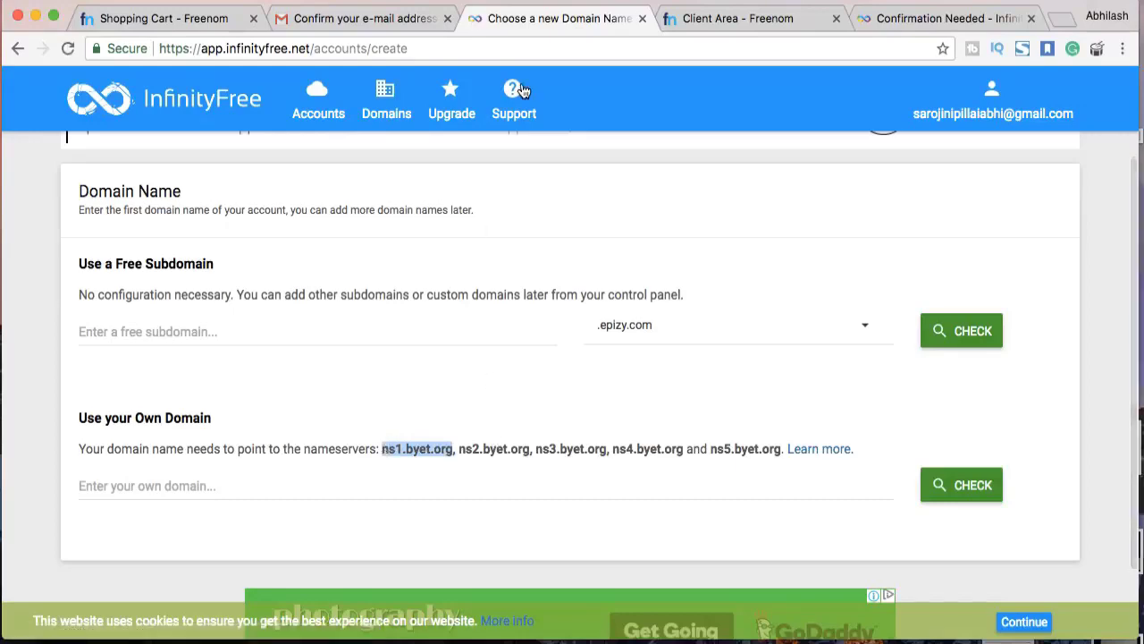
left_click(180, 20)
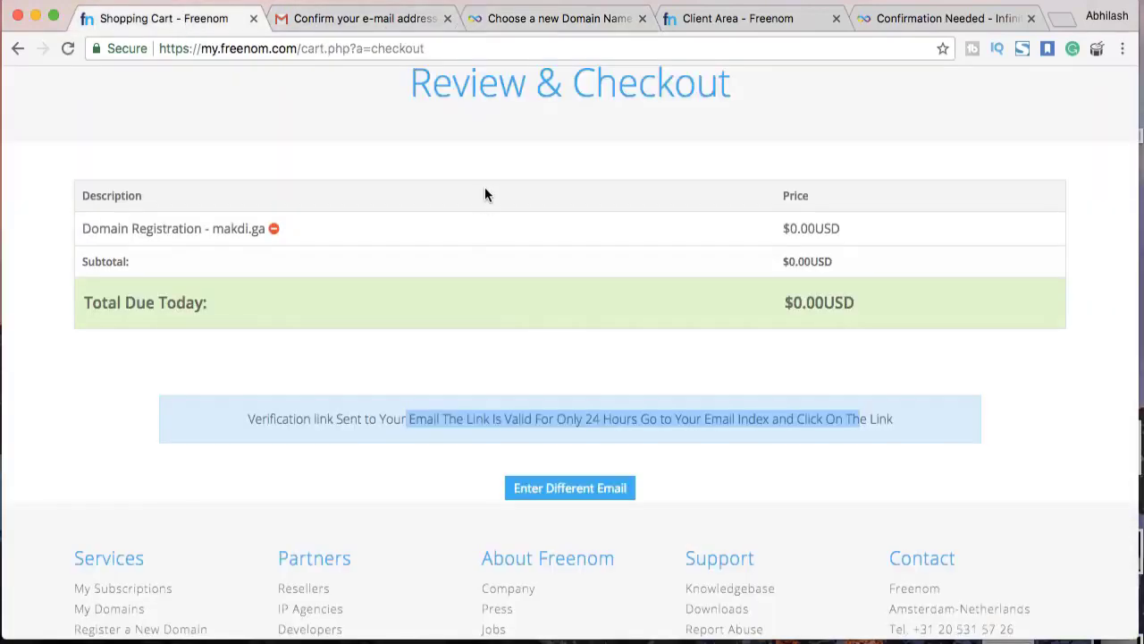
left_click(582, 20)
Put ns1.byet.org and ns2.byet.org into Freenom's Nameserver 1 and 2 fields
left_click(689, 19)
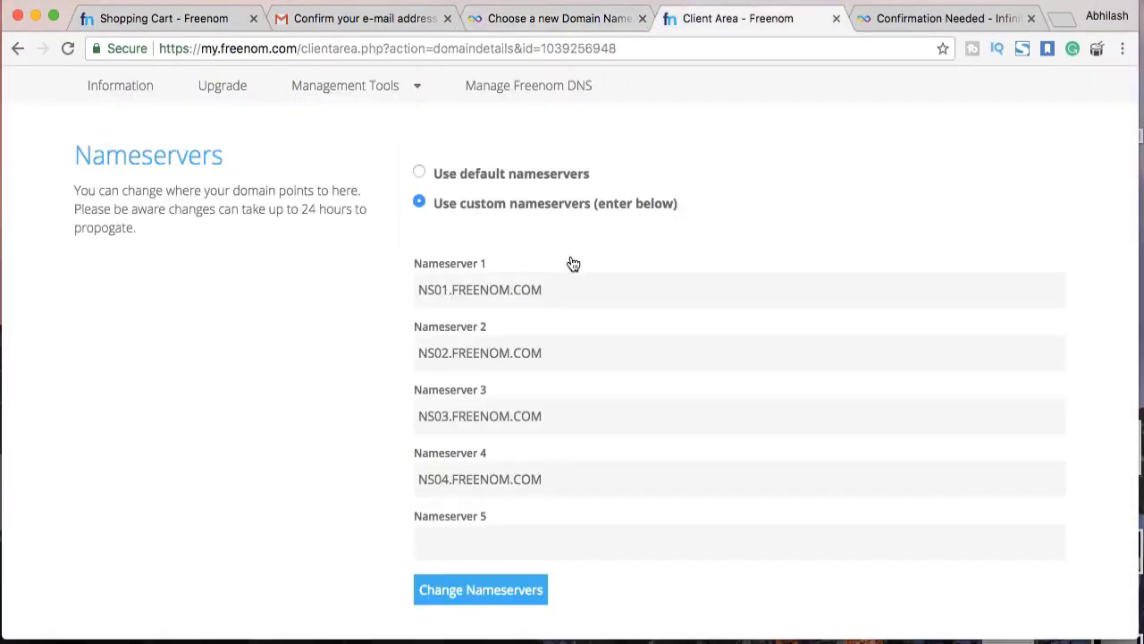
left_click_drag(548, 288, 423, 284)
key("super+v")
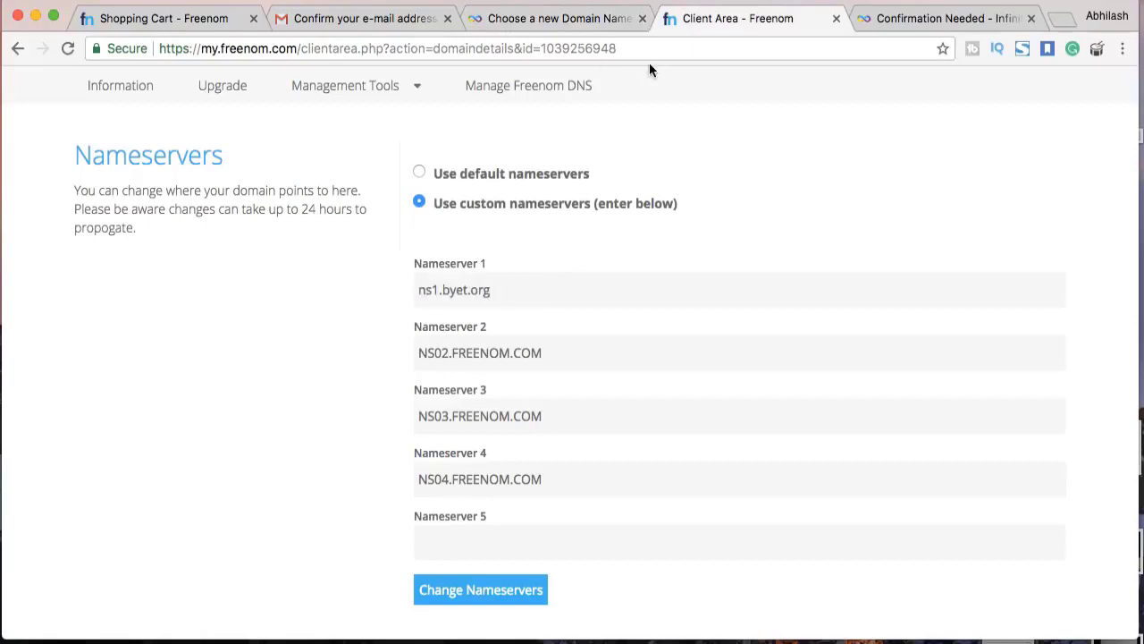
left_click(899, 18)
left_click(586, 16)
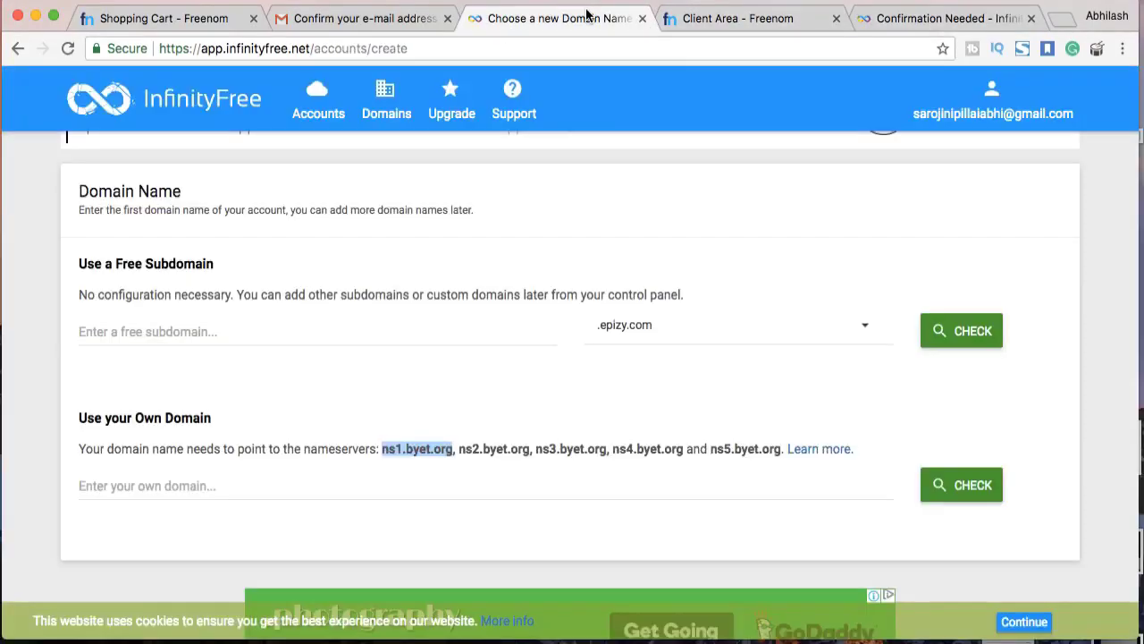
left_click_drag(529, 442, 471, 445)
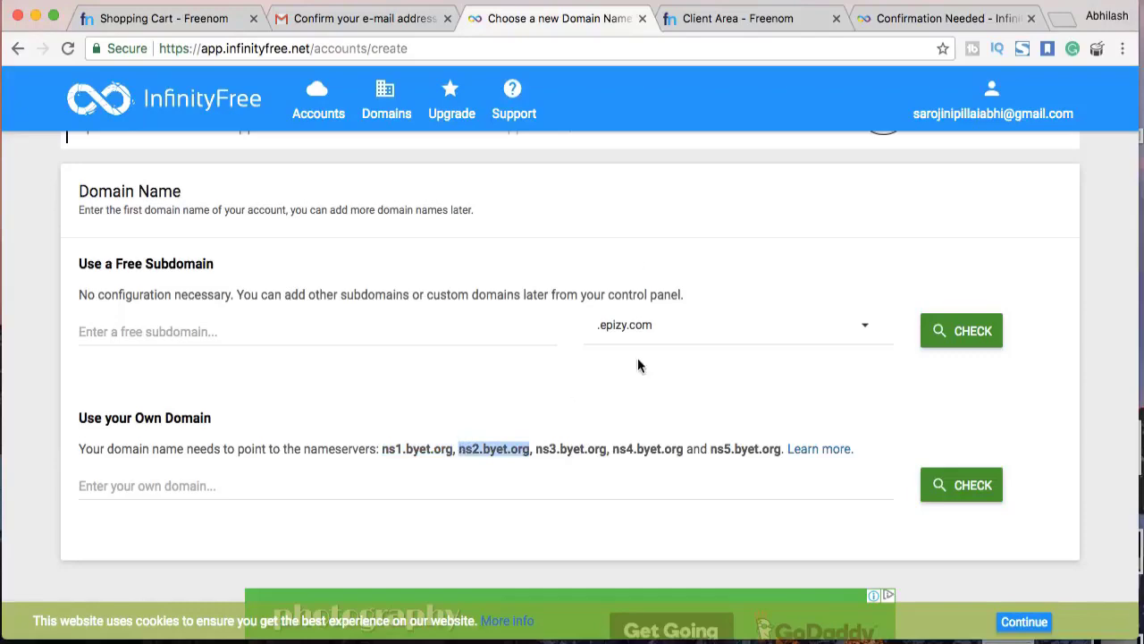
left_click(707, 18)
left_click_drag(552, 343, 409, 345)
Copy ns3.byet.org and ns4.byet.org from InfinityFree into Nameserver 3 and 4
left_click(545, 17)
left_click_drag(607, 447, 534, 454)
left_click(706, 18)
left_click_drag(547, 414, 342, 416)
left_click(553, 18)
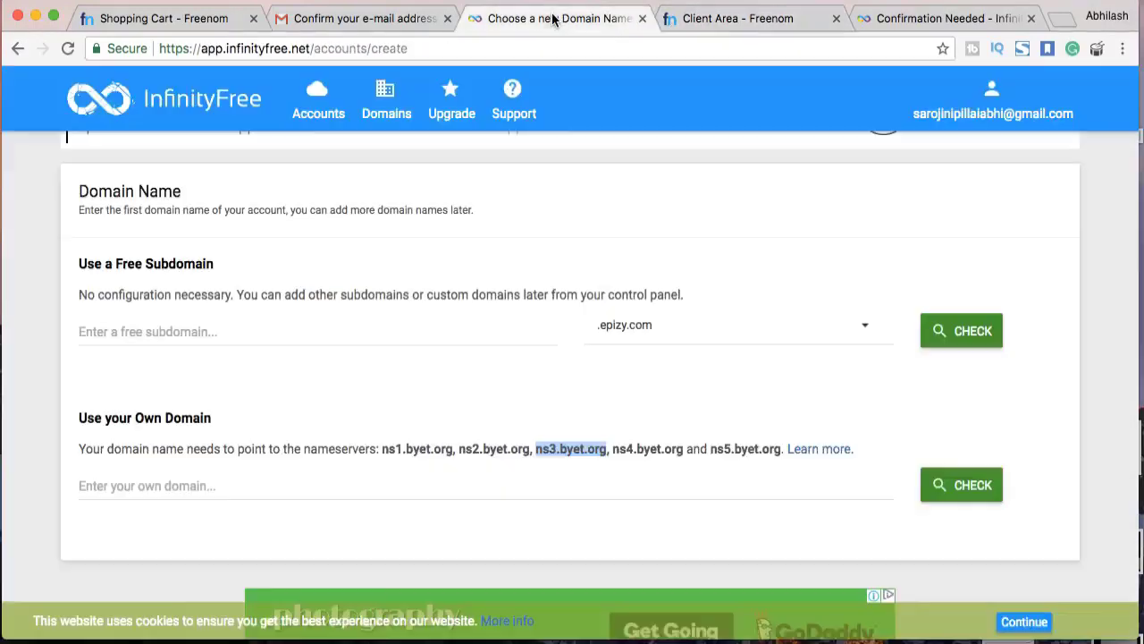
left_click_drag(684, 449, 411, 480)
left_click(731, 16)
type("ns4.byet.org")
Set Nameserver 5 to ns5.byet.org and submit all five custom nameservers
type("ns4.byet.org")
left_click_drag(519, 477, 417, 480)
left_click(465, 538)
type("ns4.byet.org")
left_click(439, 543)
key("BackSpace")
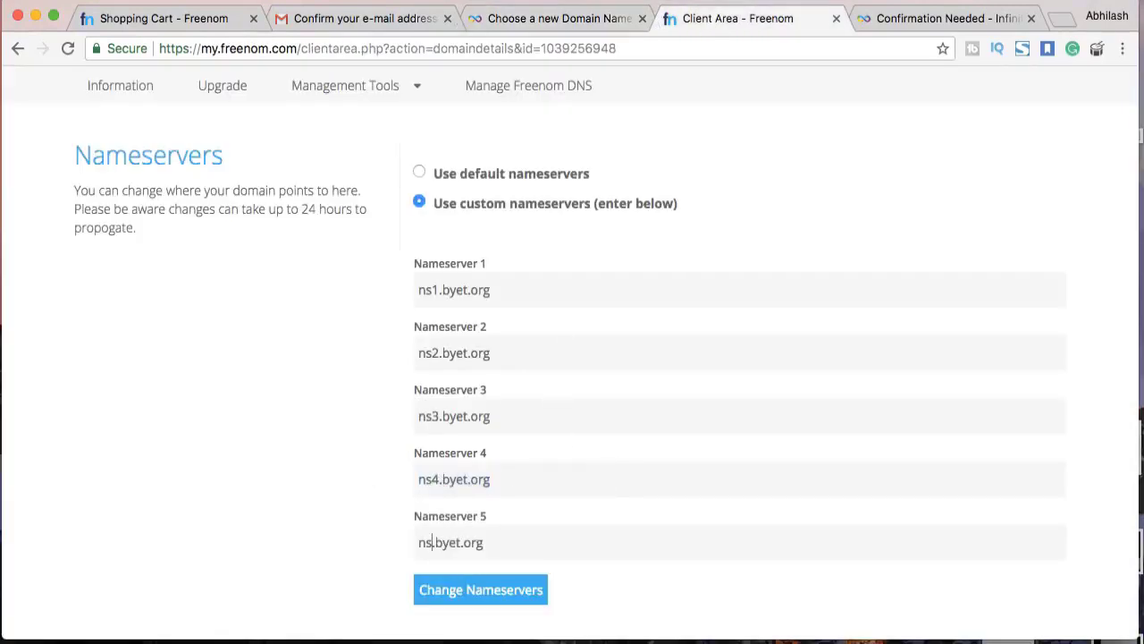
type("5")
left_click(515, 590)
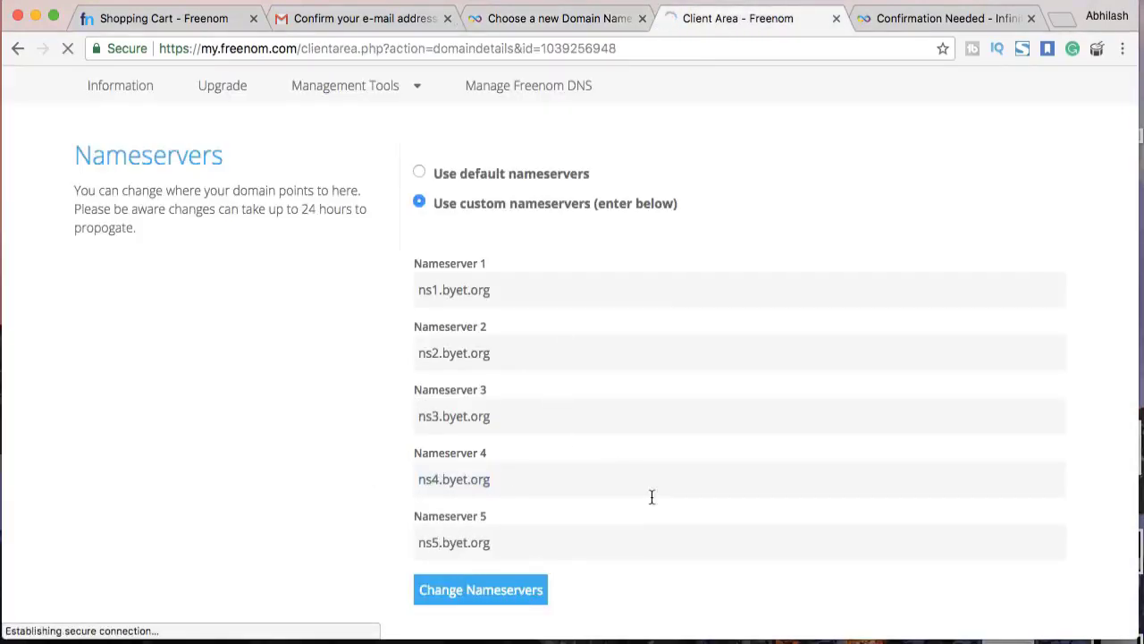
left_click(557, 18)
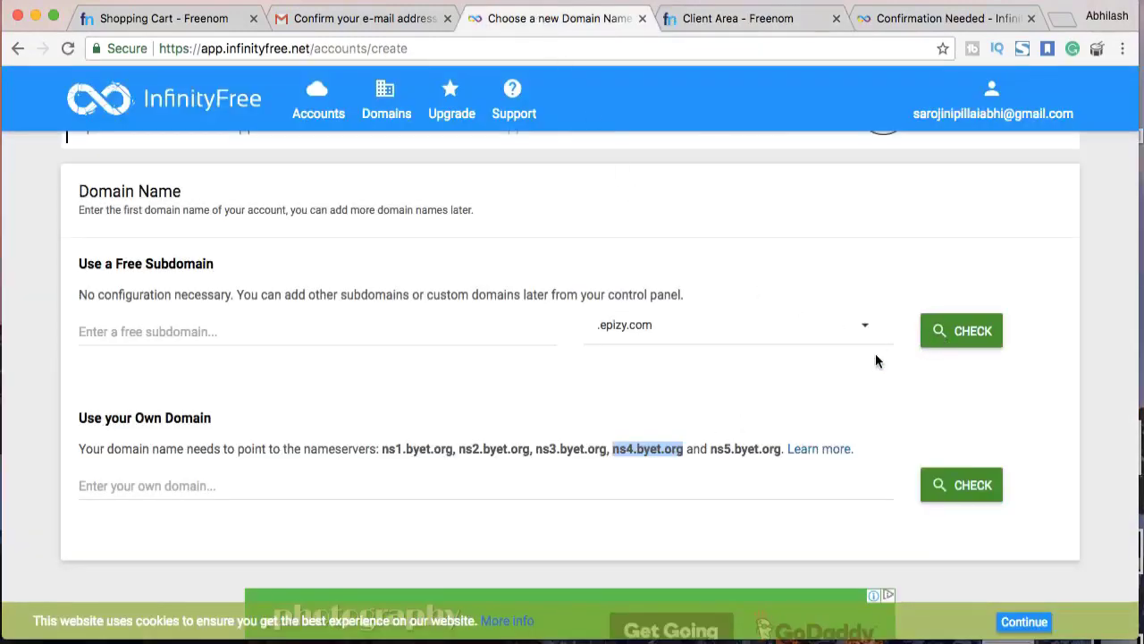
Enter the custom domain and confirm that makdi.ga is available
scroll(875, 360, "down", 2)
left_click(589, 426)
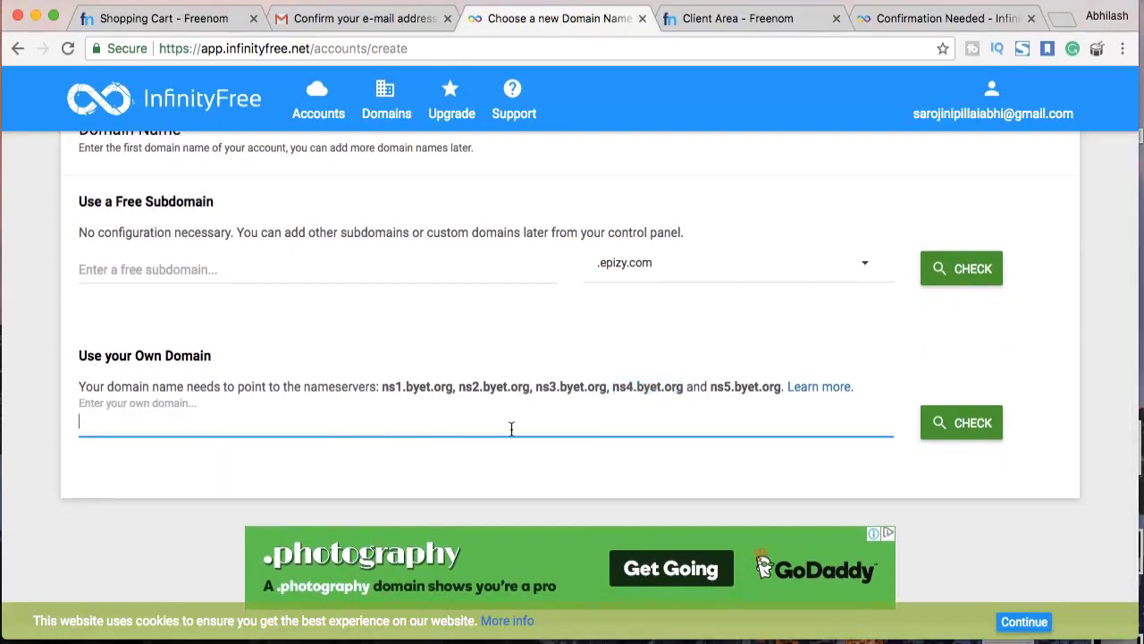
type("makf")
type("i.ga")
left_click(963, 433)
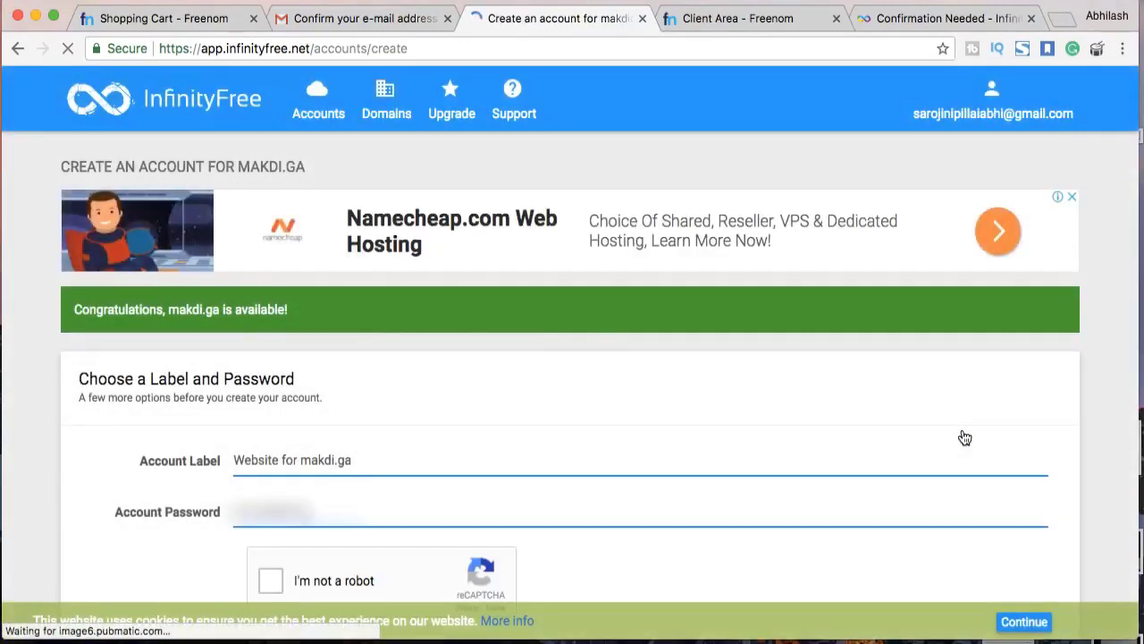
scroll(963, 437, "down", 3)
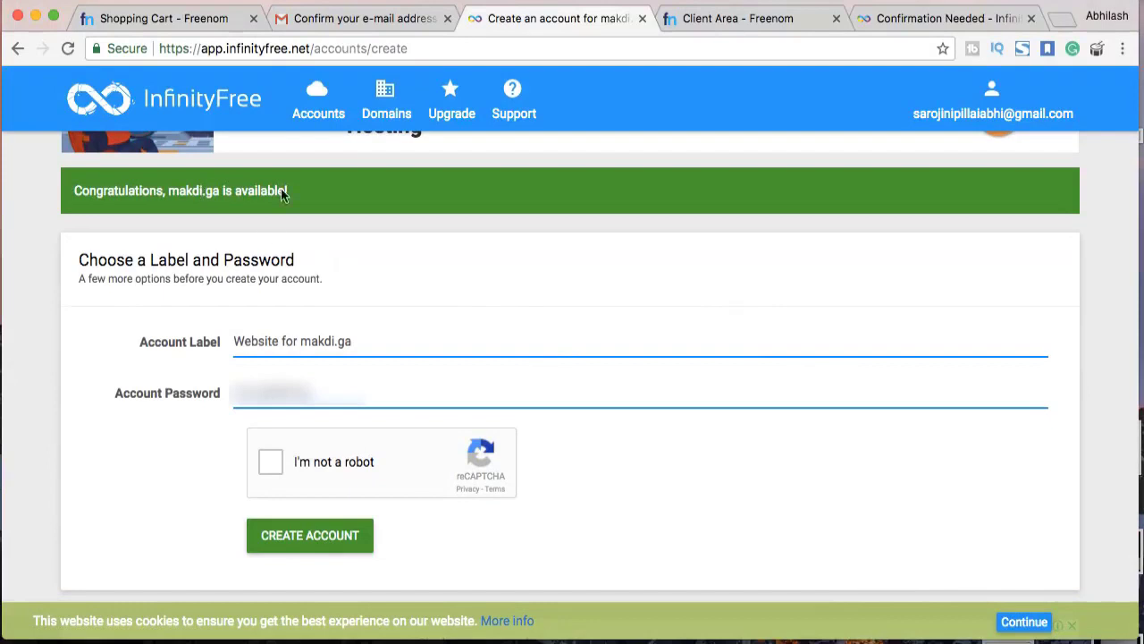
left_click_drag(291, 193, 79, 188)
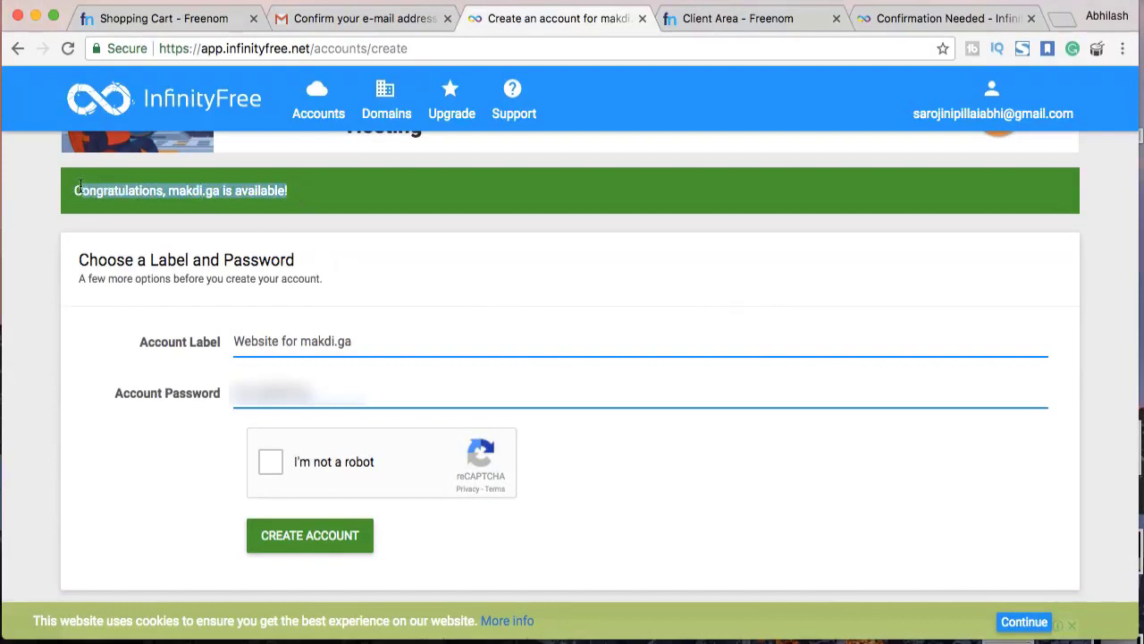
left_click(260, 273)
scroll(275, 428, "down", 1)
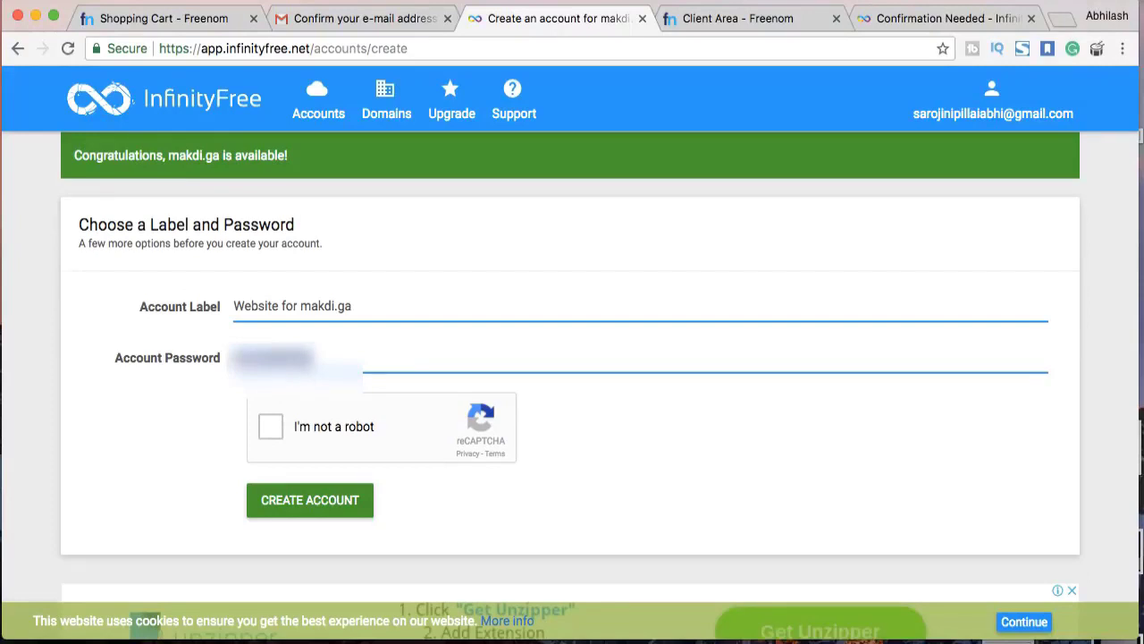
Start the 'I'm not a robot' check and submit the street sign tiles
left_click(300, 427)
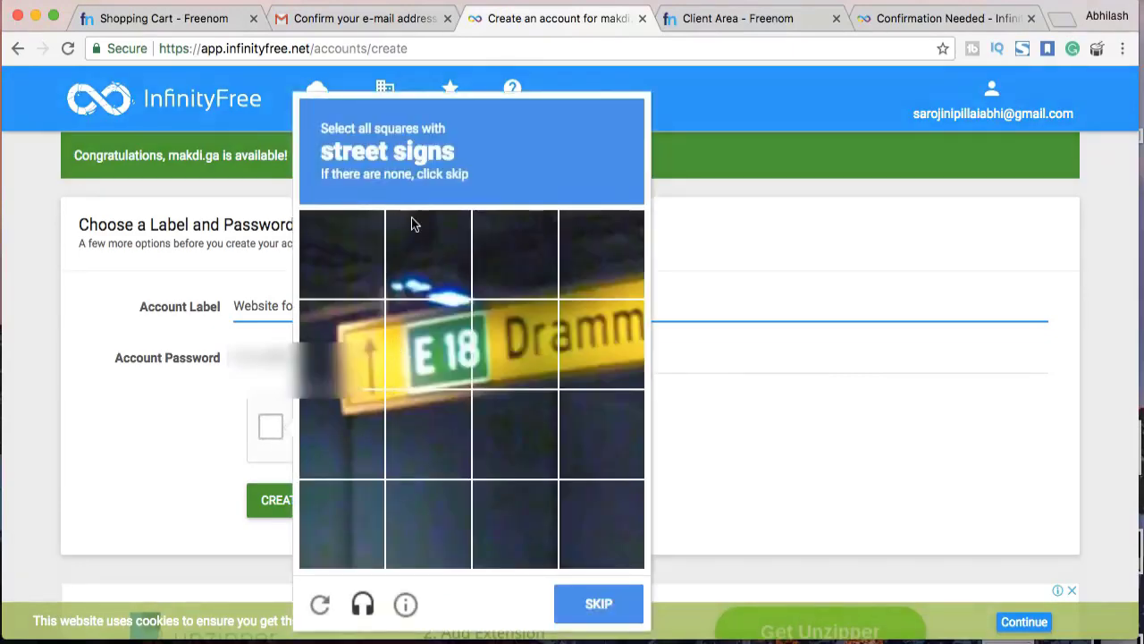
left_click(344, 348)
left_click(344, 434)
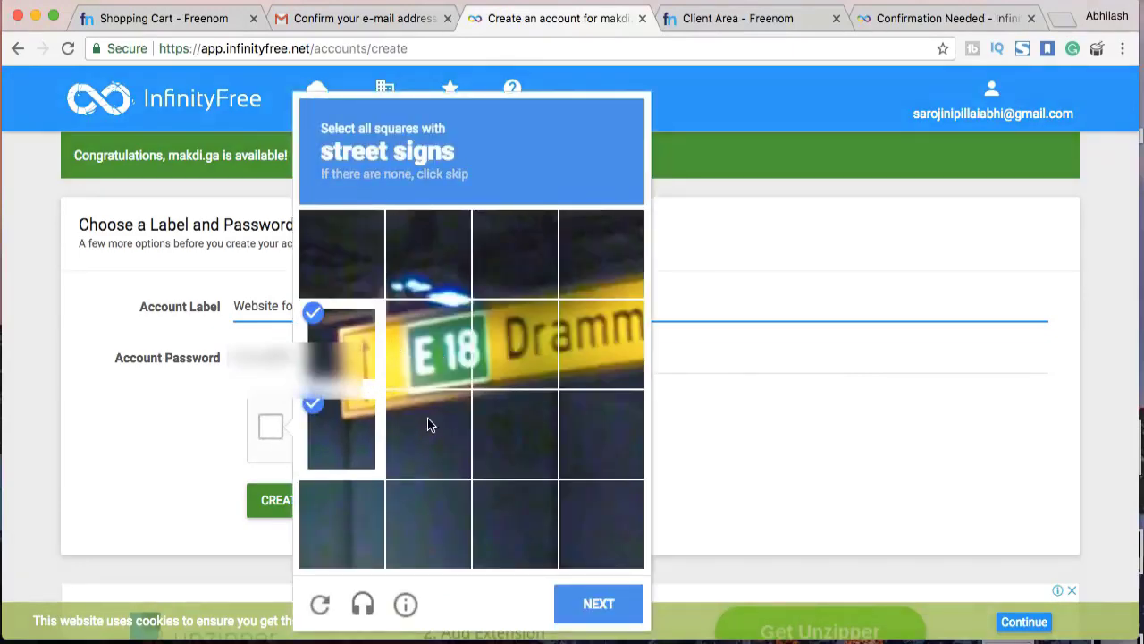
left_click(429, 344)
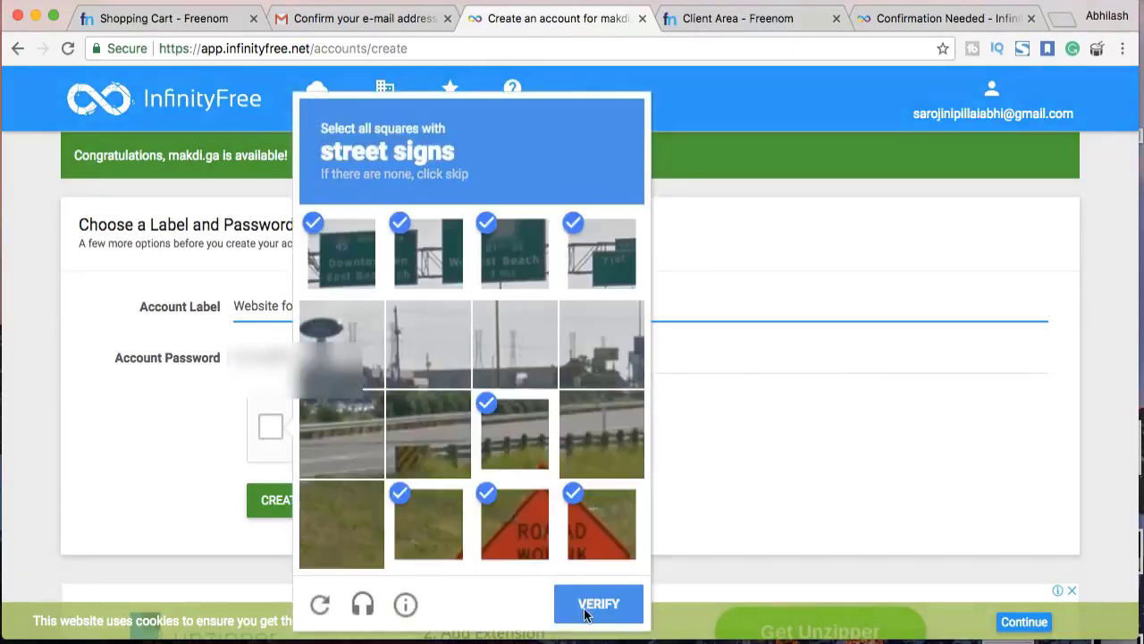
left_click(585, 615)
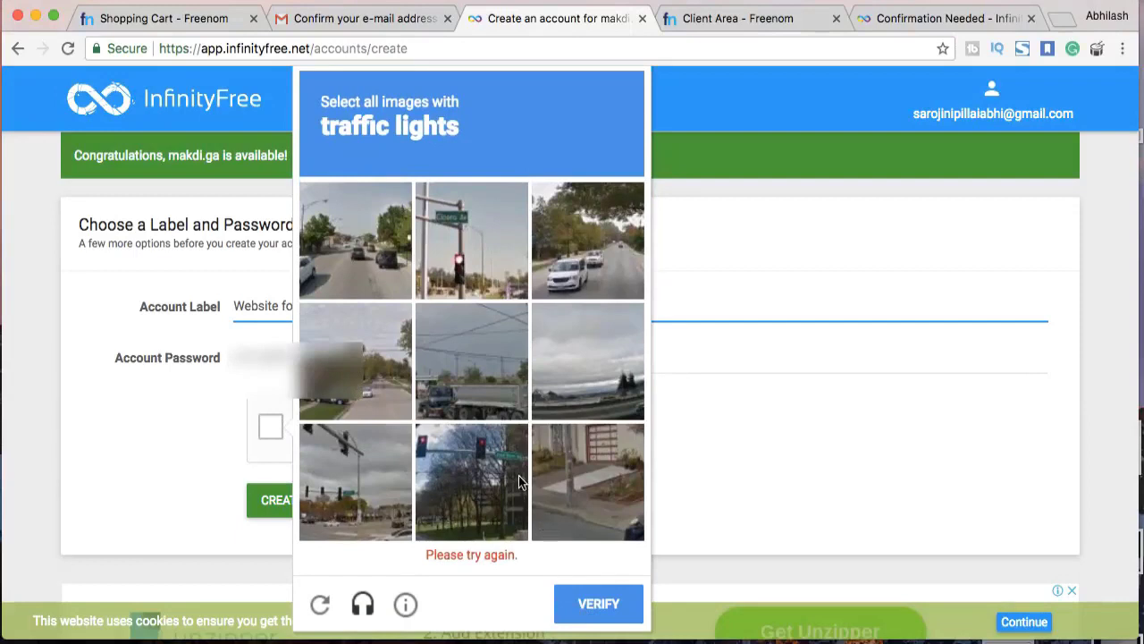
Submit the traffic light images, then create the makdi.ga hosting account
left_click(454, 258)
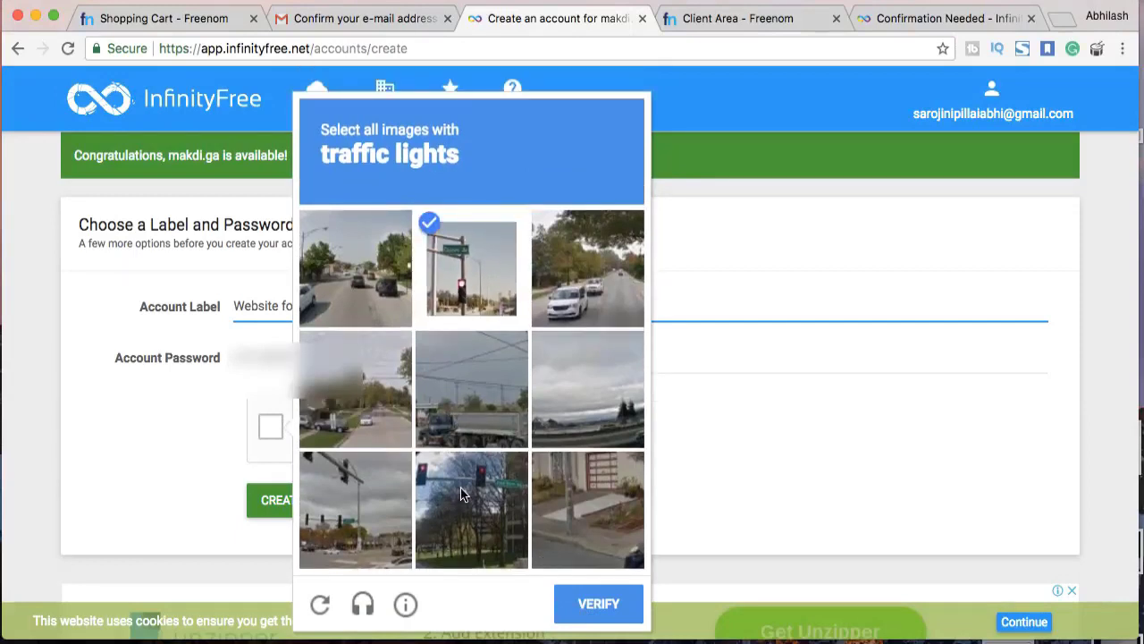
left_click(471, 509)
left_click(356, 488)
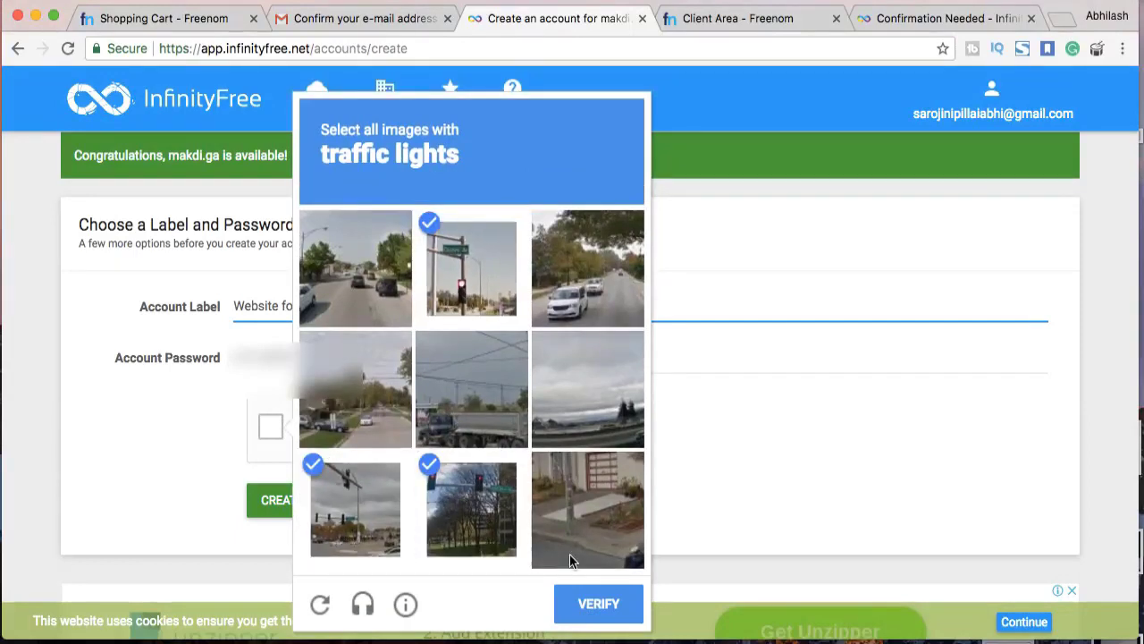
left_click(590, 606)
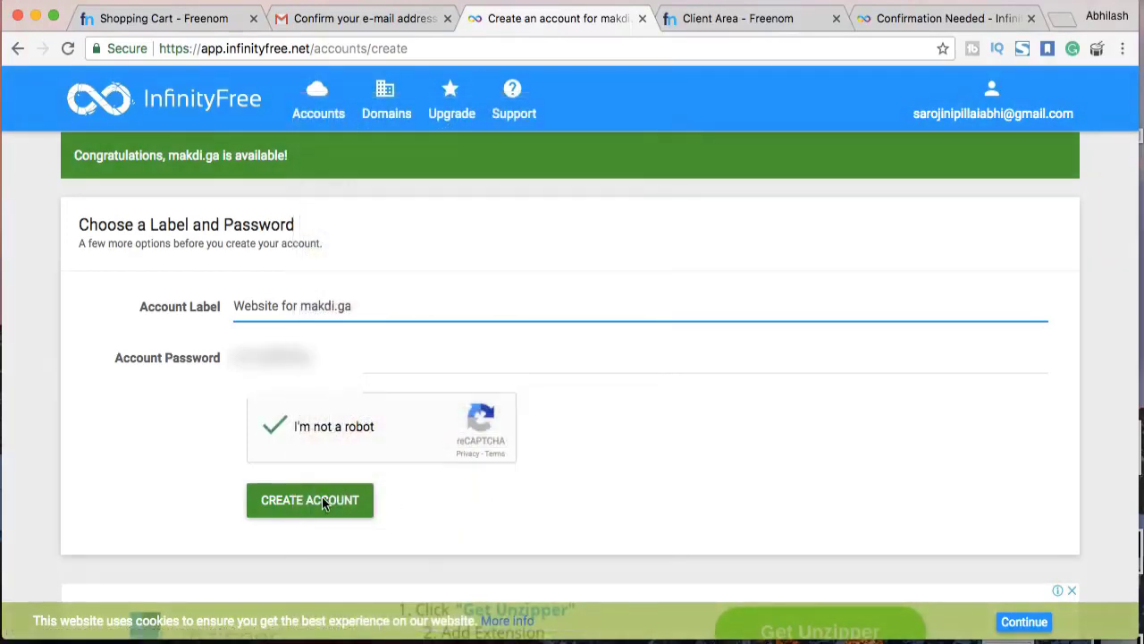
left_click(323, 504)
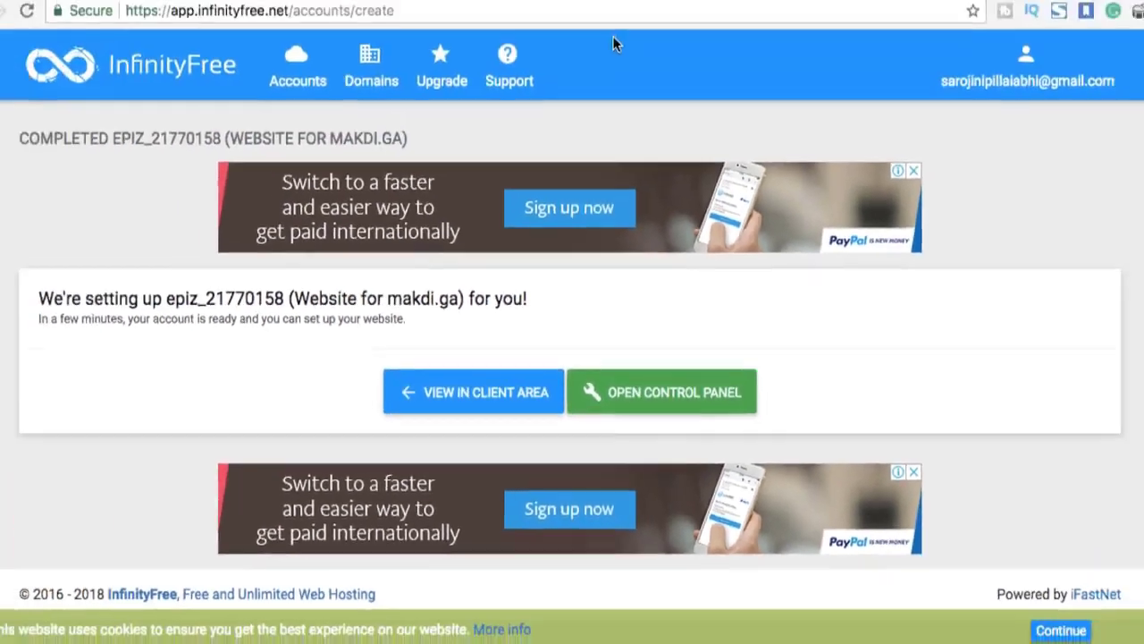
Open the new makdi.ga account's details in the InfinityFree client area
left_click(608, 19)
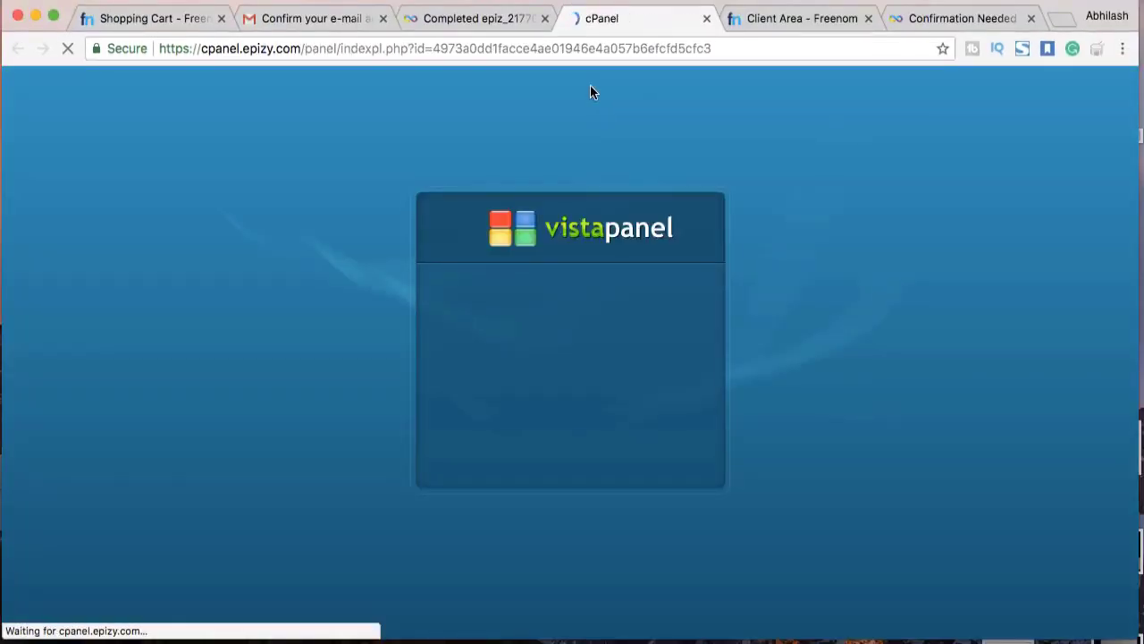
left_click(508, 18)
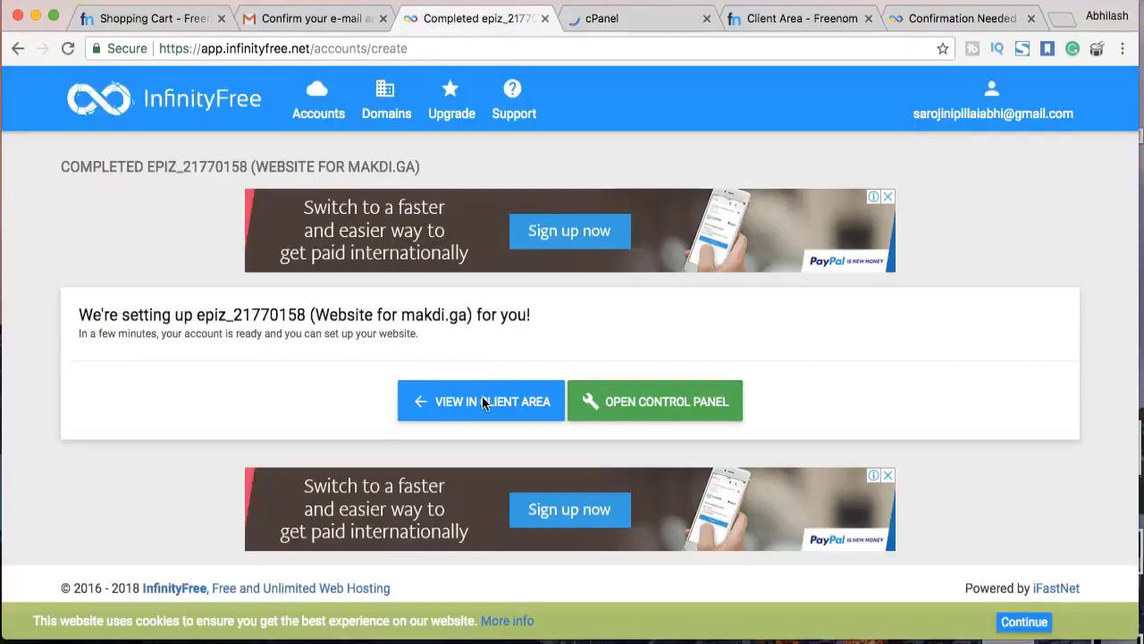
left_click(482, 403)
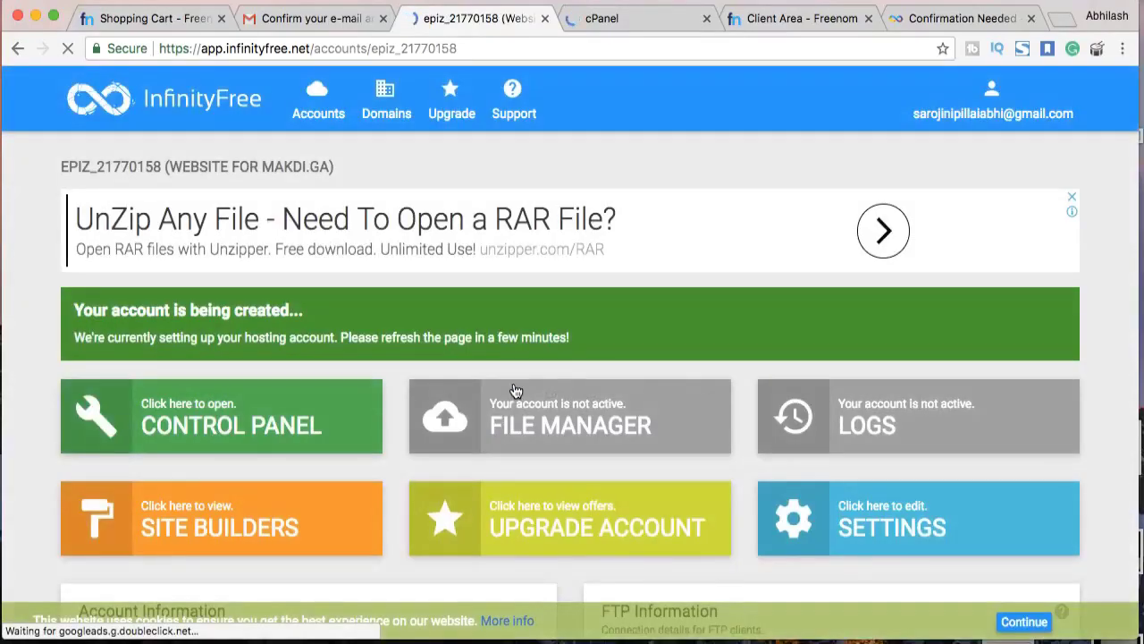
In Account Information, show and re-hide the password, then select the FTP username
scroll(516, 390, "down", 3)
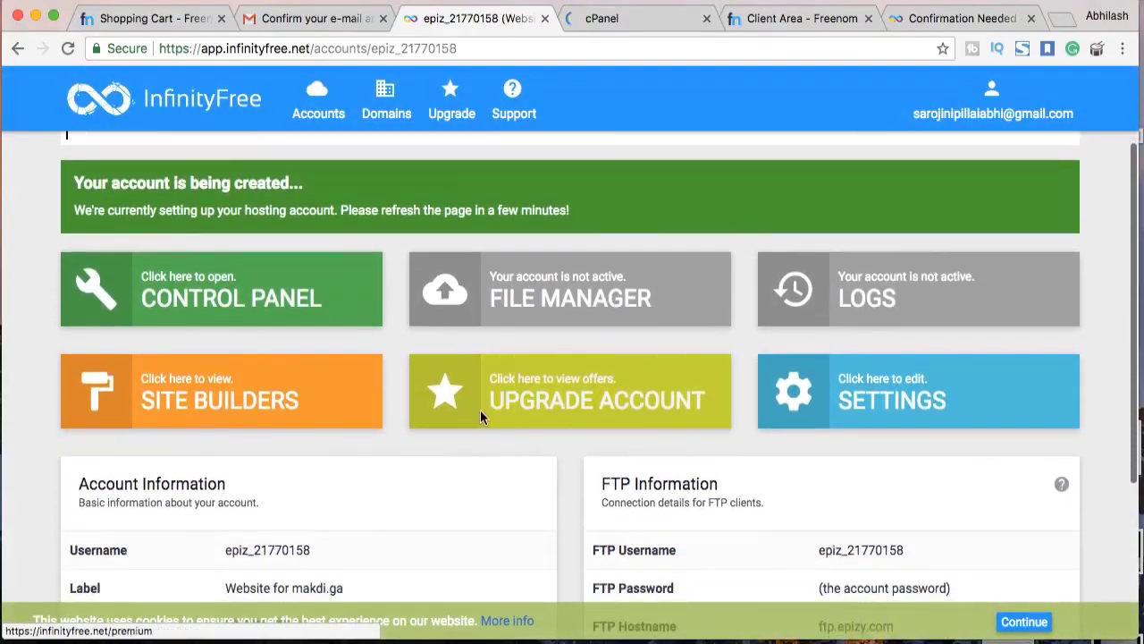
scroll(875, 407, "down", 2)
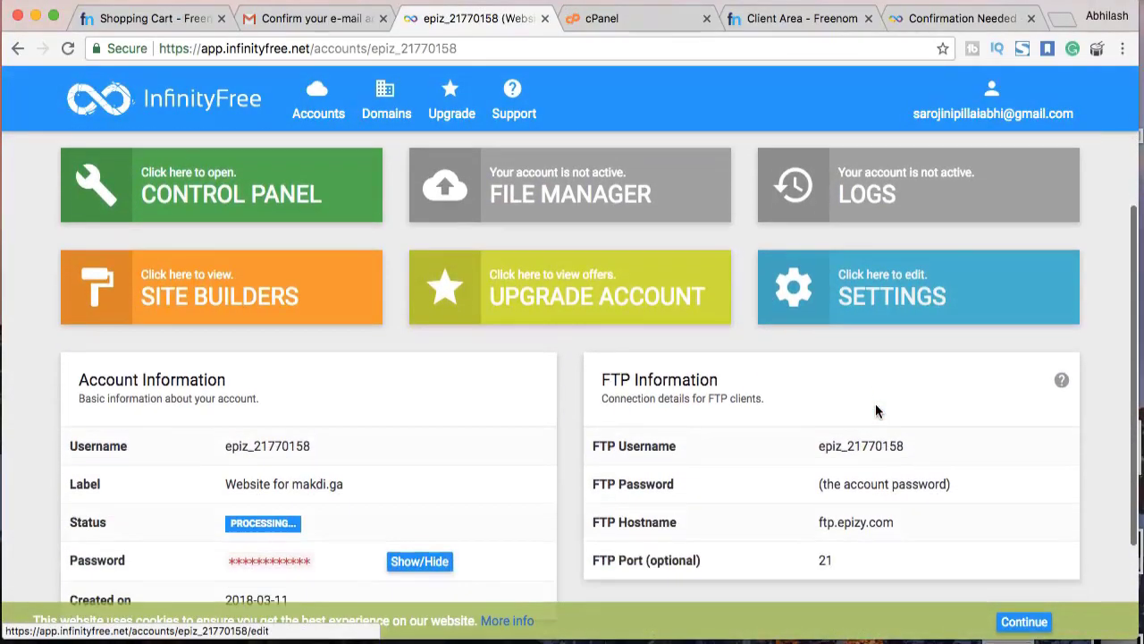
scroll(875, 409, "down", 1)
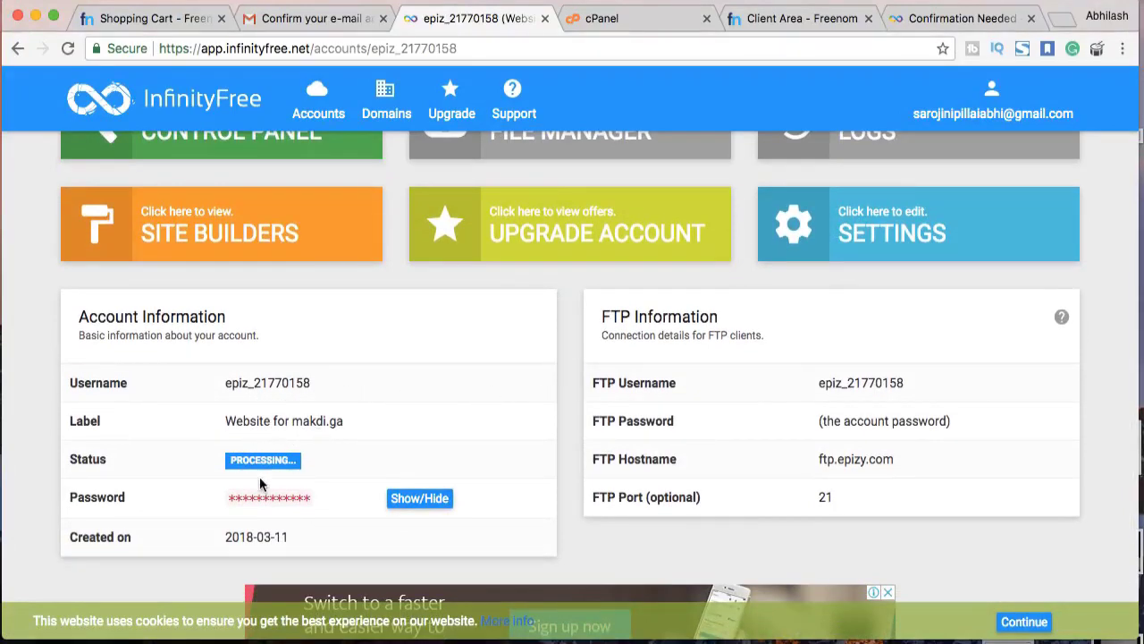
left_click(416, 506)
left_click(416, 507)
left_click_drag(833, 385, 905, 384)
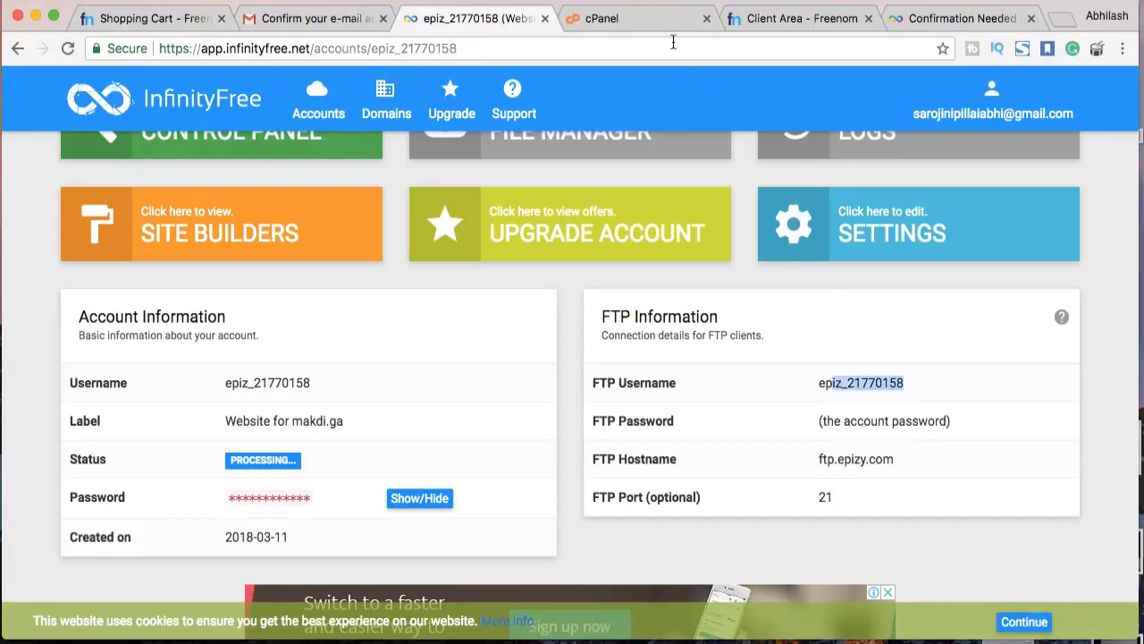
left_click(640, 18)
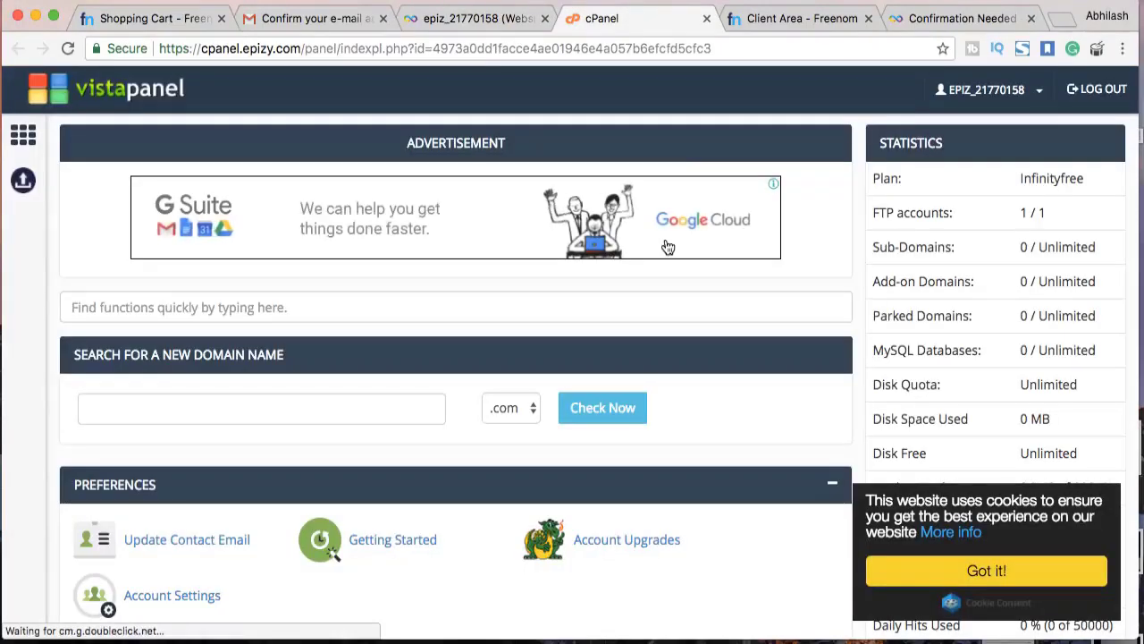
Scroll to the Software section of VistaPanel and launch Softaculous Apps Installer
scroll(668, 246, "down", 5)
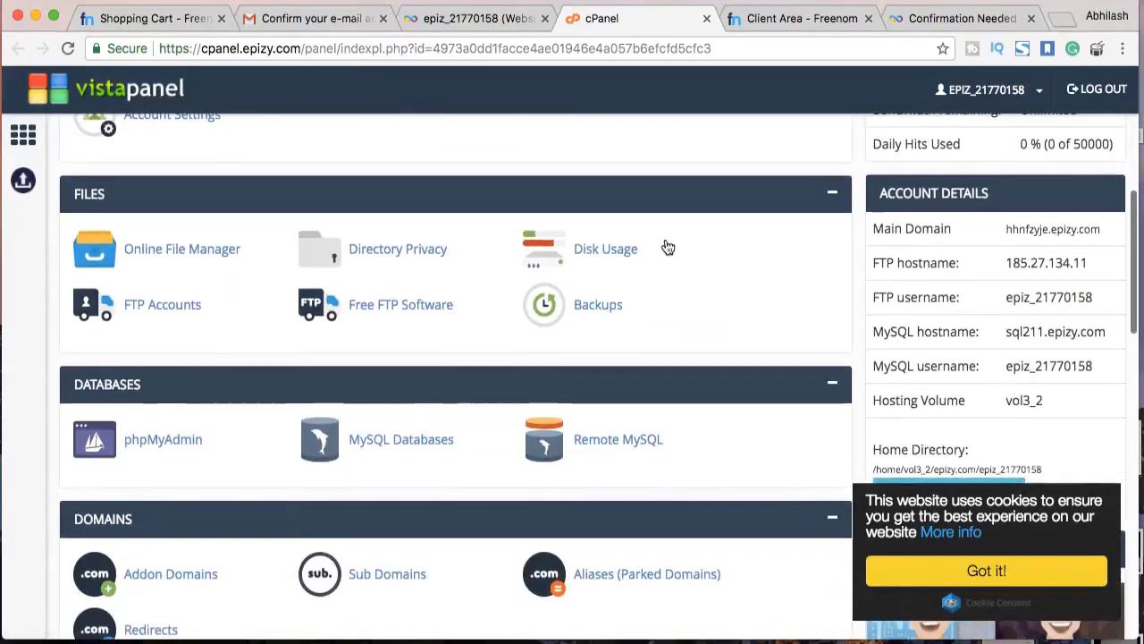
scroll(668, 246, "down", 7)
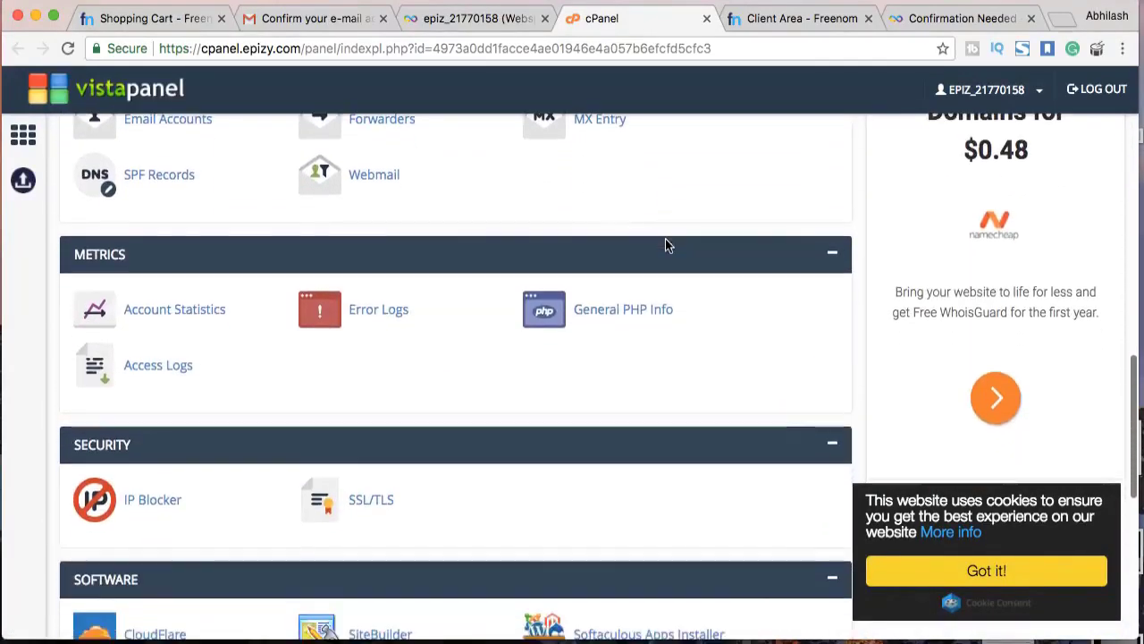
scroll(665, 241, "down", 4)
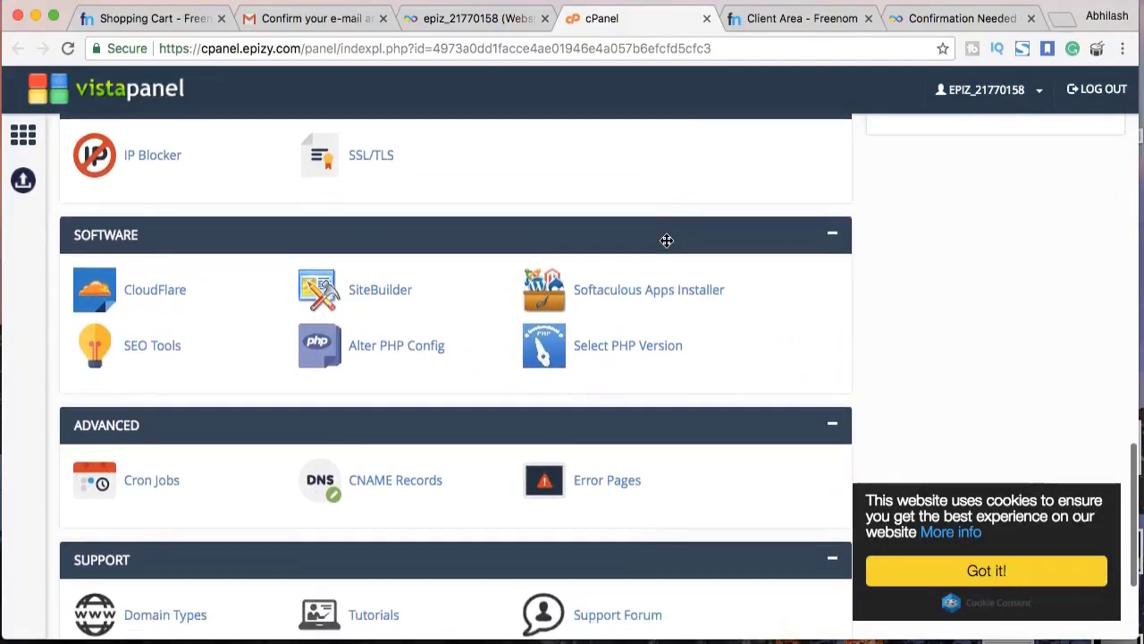
scroll(666, 241, "down", 1)
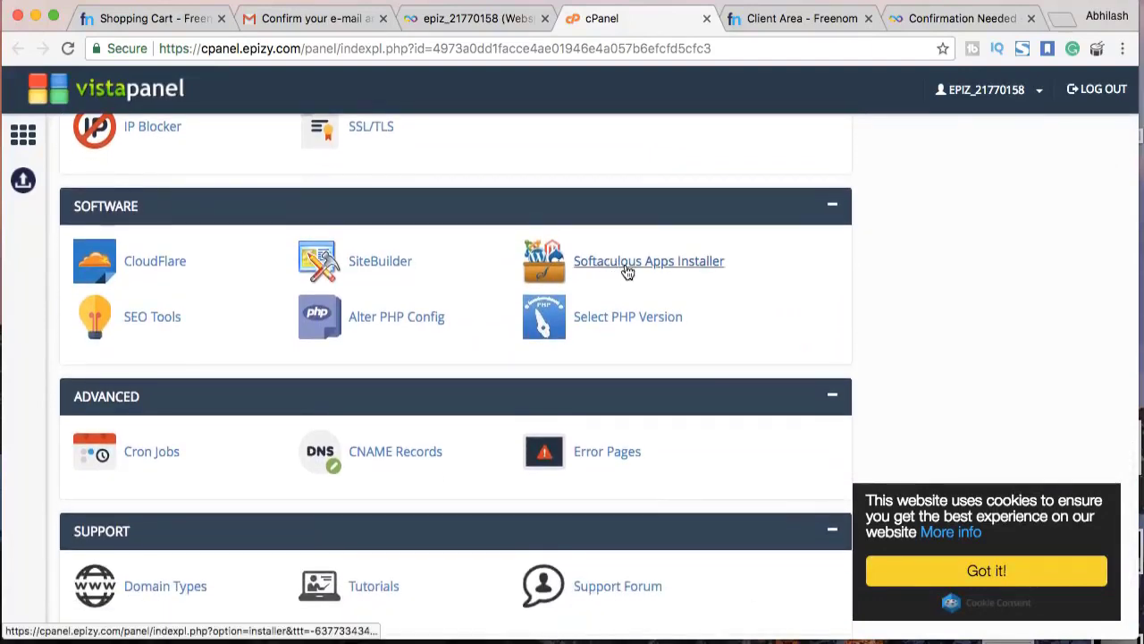
left_click(629, 262)
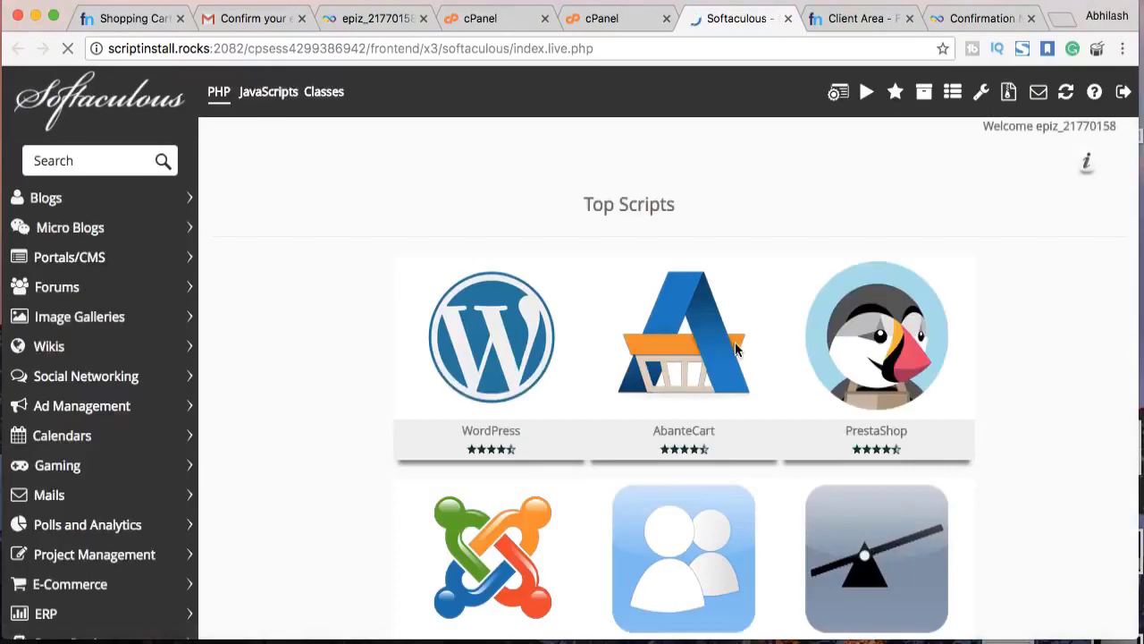
Open the WordPress installation page from Softaculous's Top Scripts
scroll(295, 291, "down", 10)
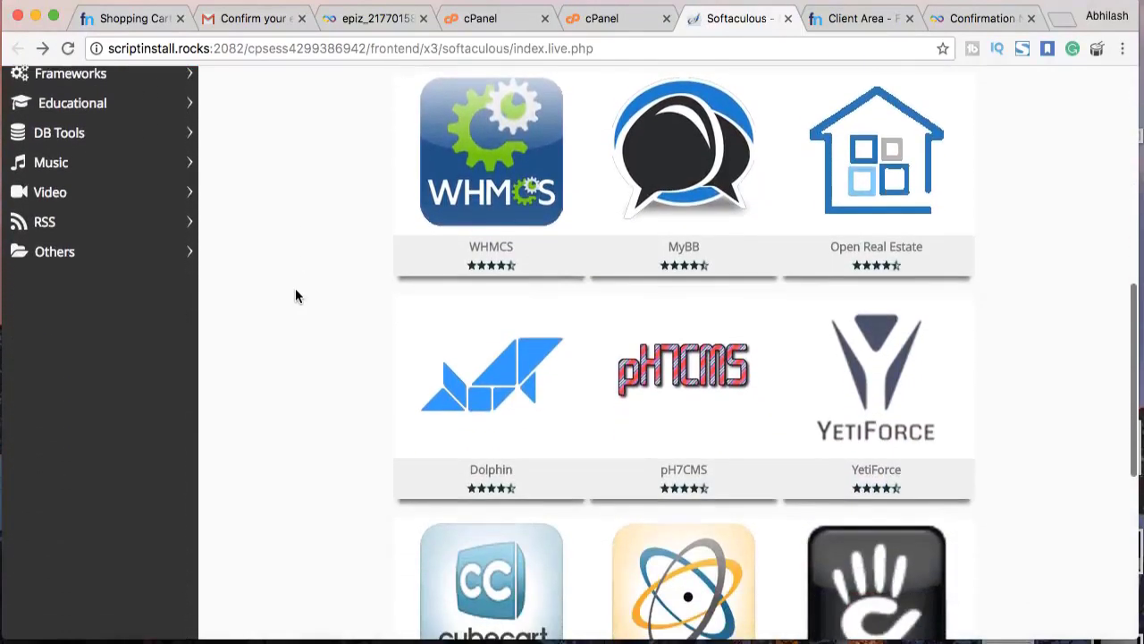
scroll(297, 296, "down", 3)
scroll(298, 295, "up", 8)
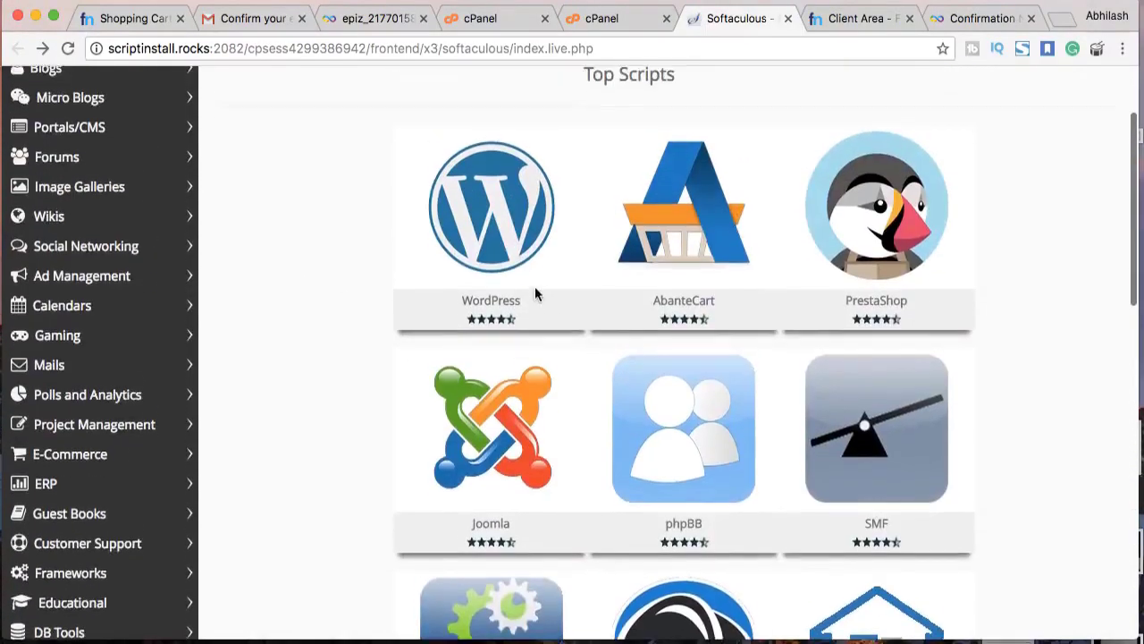
scroll(534, 293, "up", 3)
left_click(422, 389)
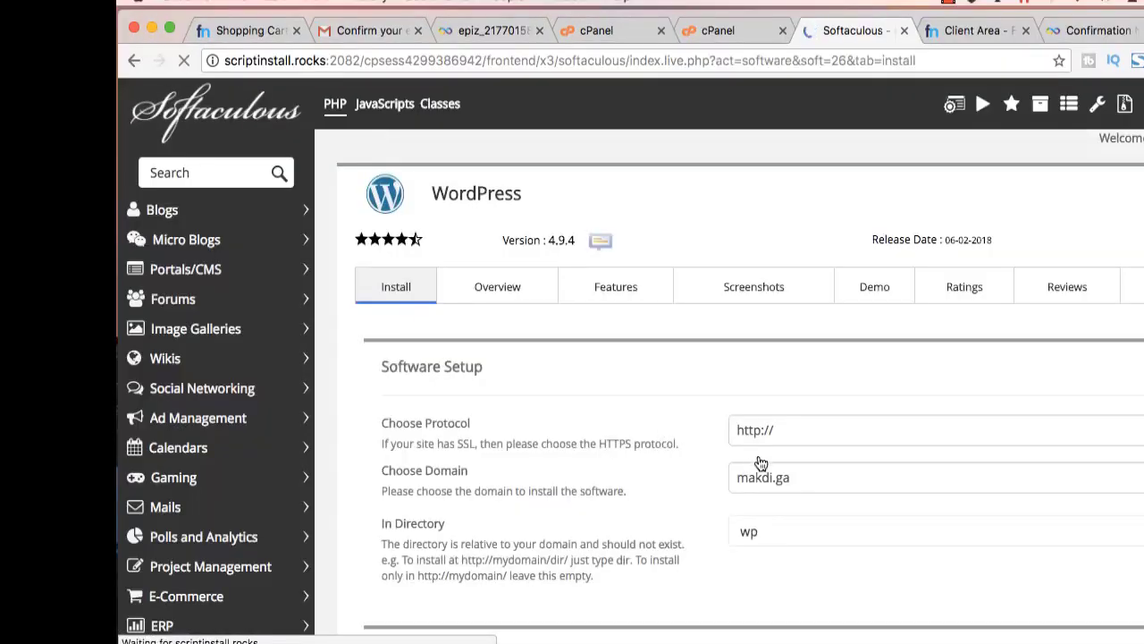
Delete 'wp' from the In Directory field so WordPress installs at the makdi.ga root
scroll(786, 481, "down", 3)
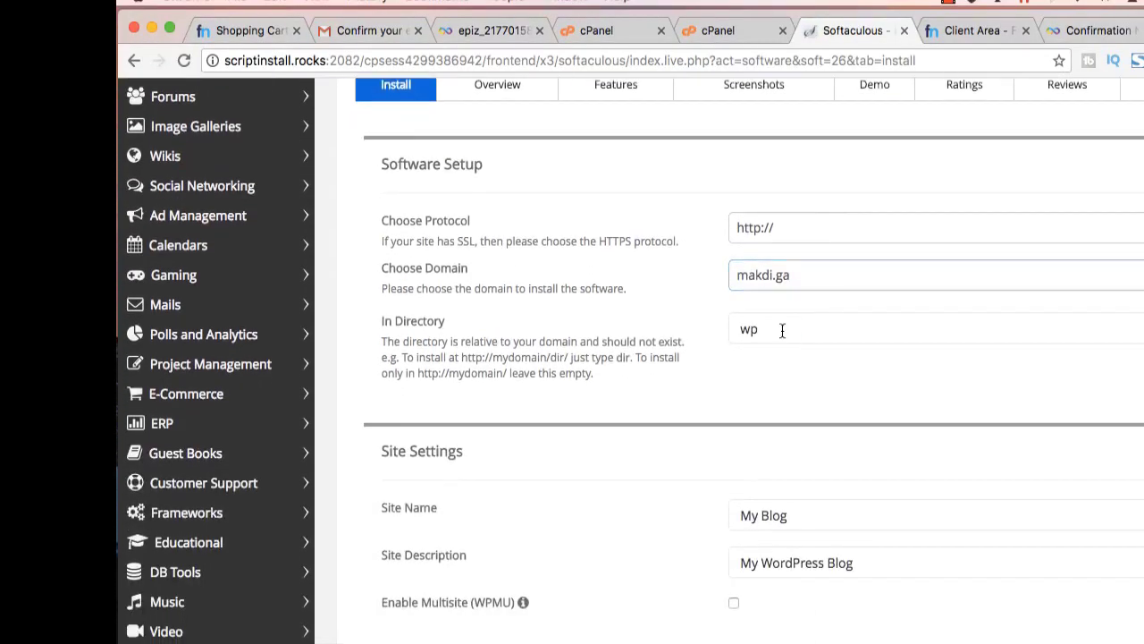
double_click(782, 331)
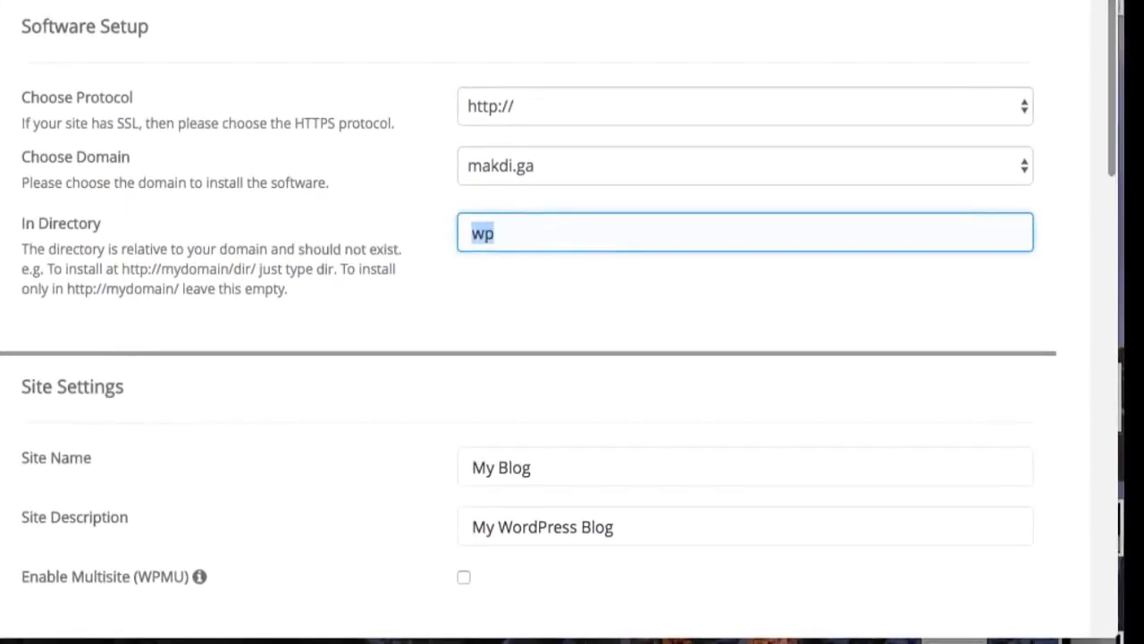
key("BackSpace")
left_click_drag(287, 289, 67, 289)
left_click(360, 311)
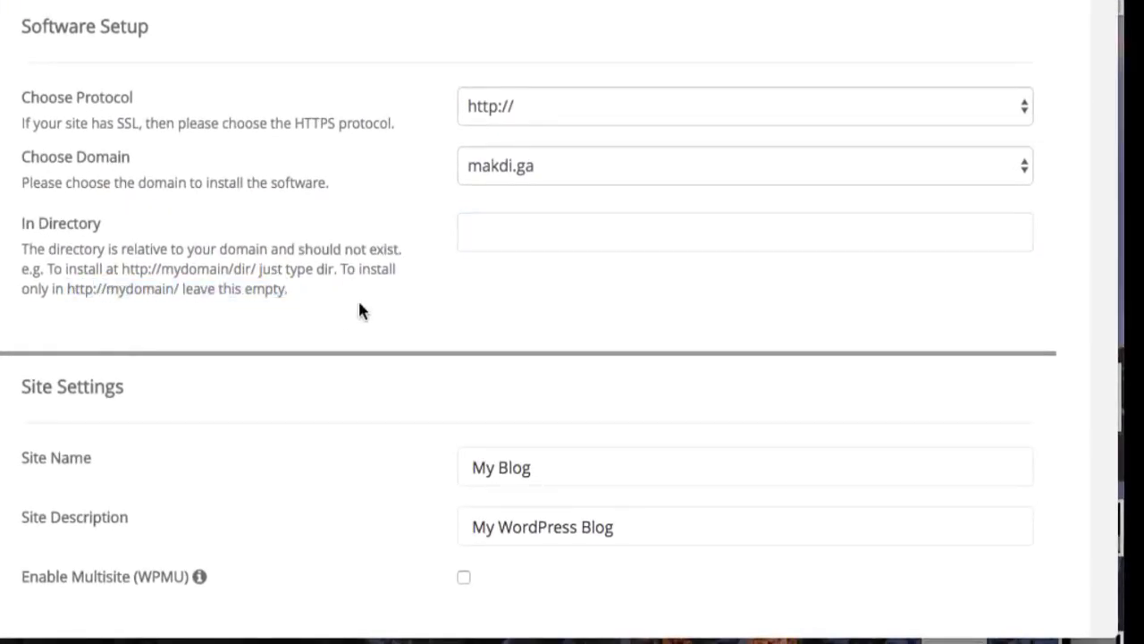
scroll(528, 288, "down", 5)
left_click(536, 283)
Set the site name to 'Makdi Demo' and the description to 'Free Website'
triple_click(470, 284)
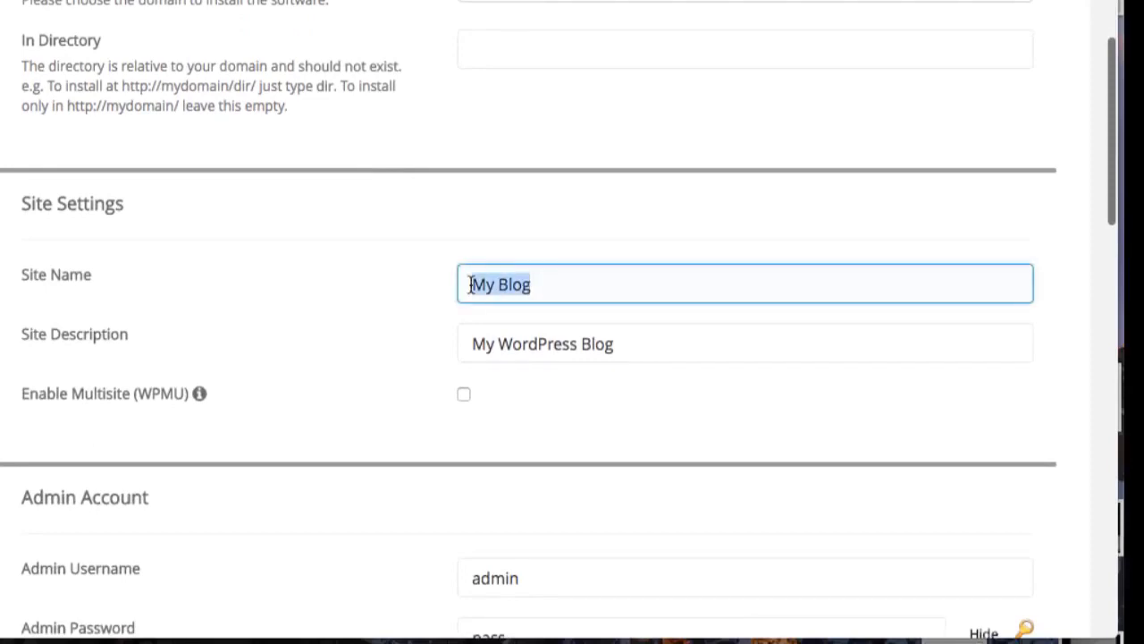
type("Makdi Demo")
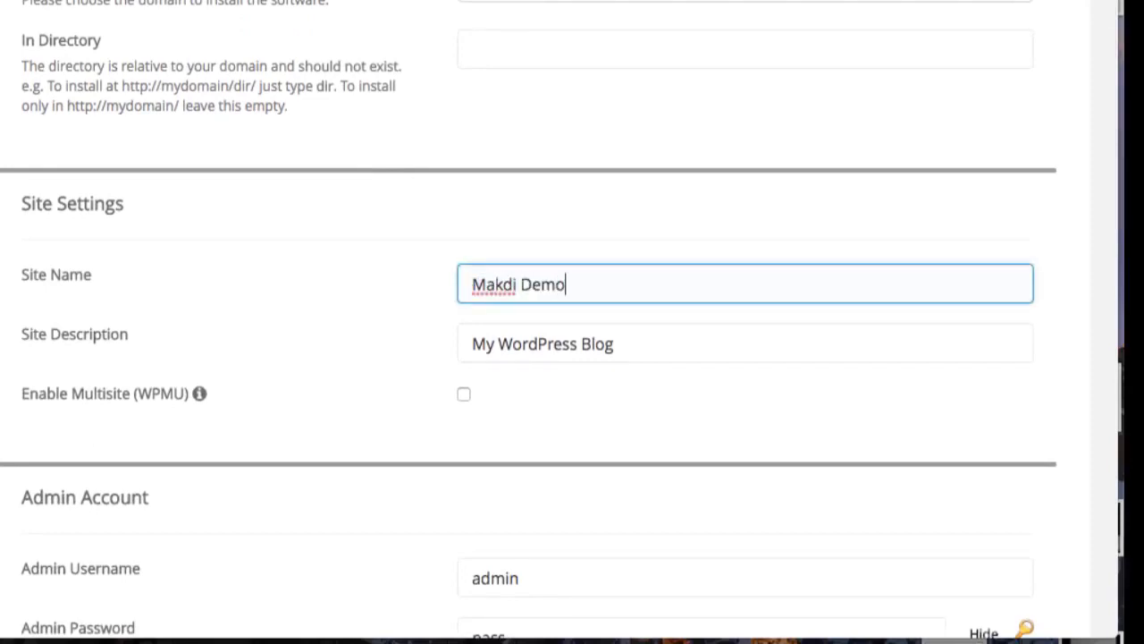
triple_click(470, 344)
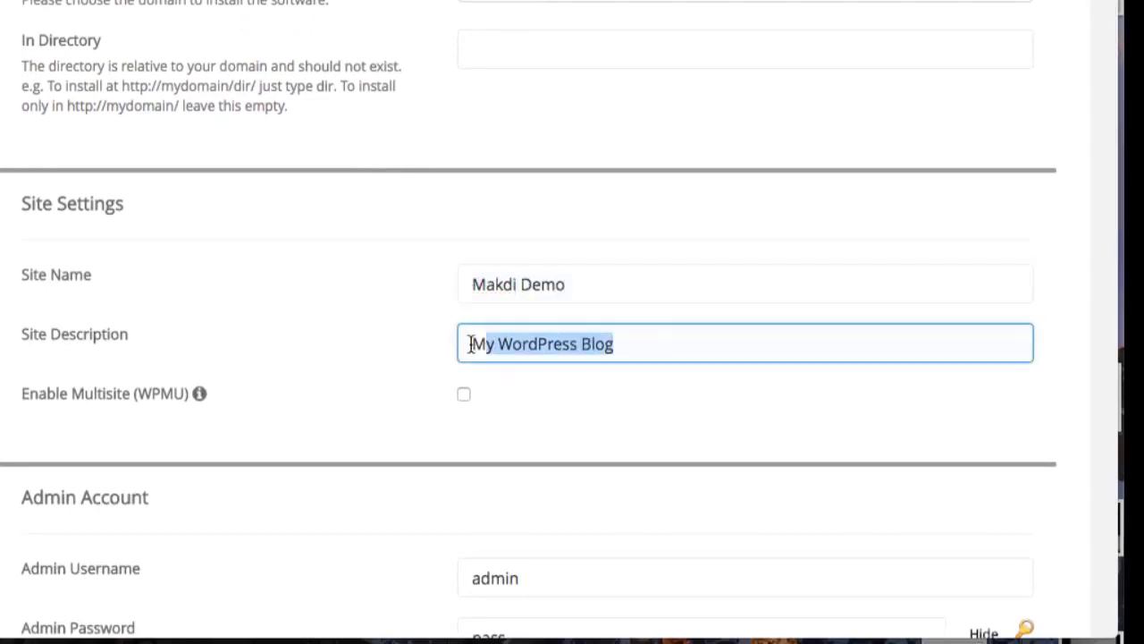
type("Free Website")
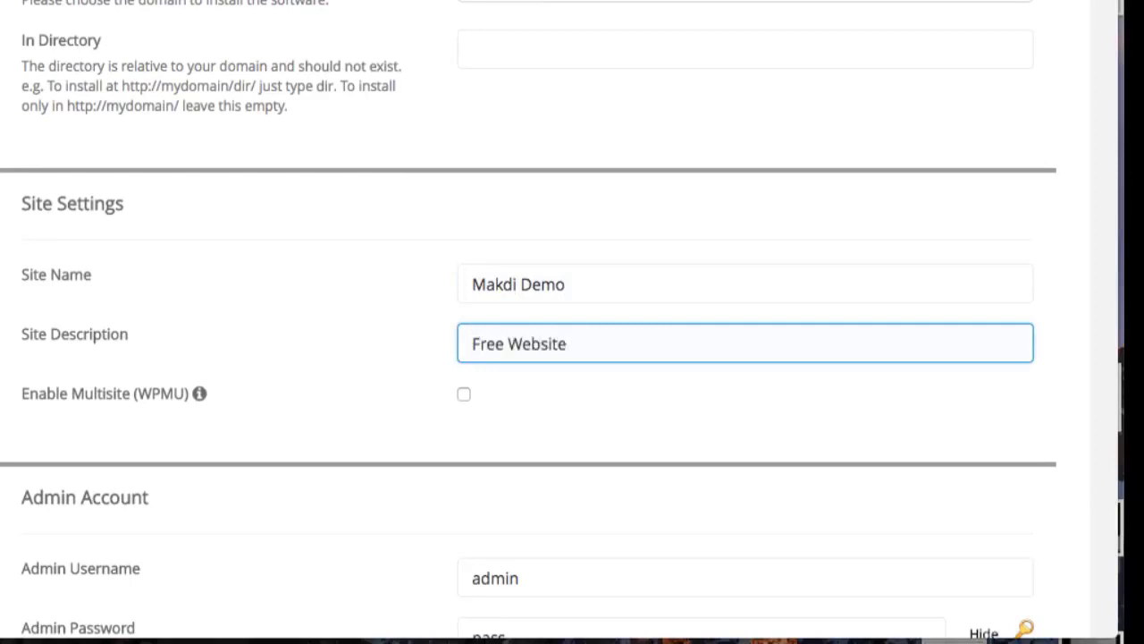
Replace the default admin password with a new one
scroll(471, 286, "down", 3)
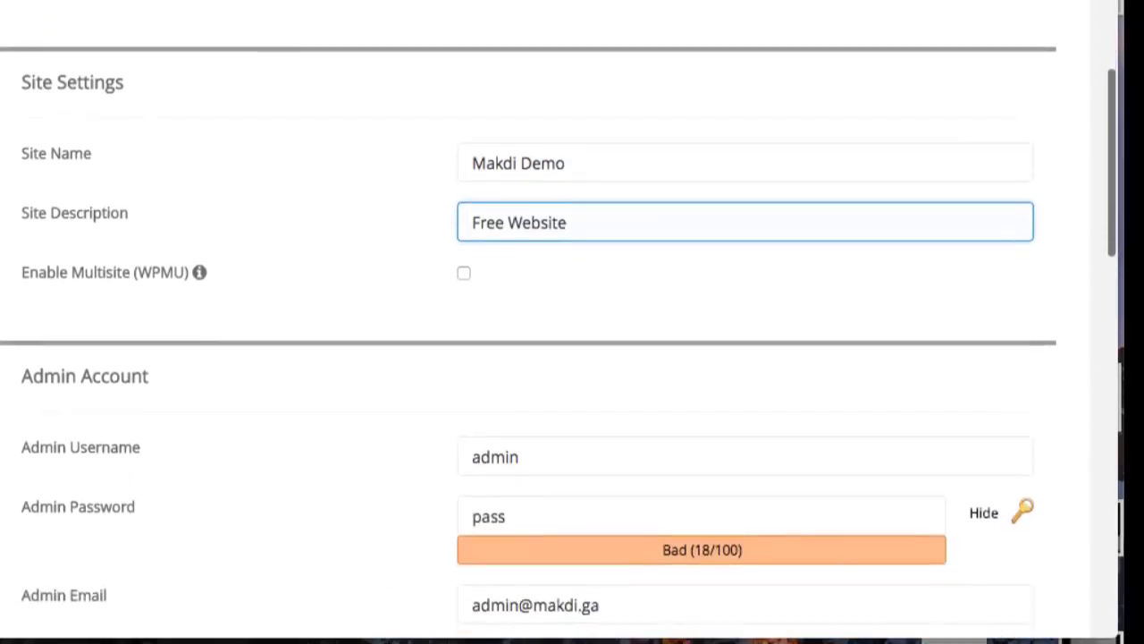
scroll(540, 215, "down", 5)
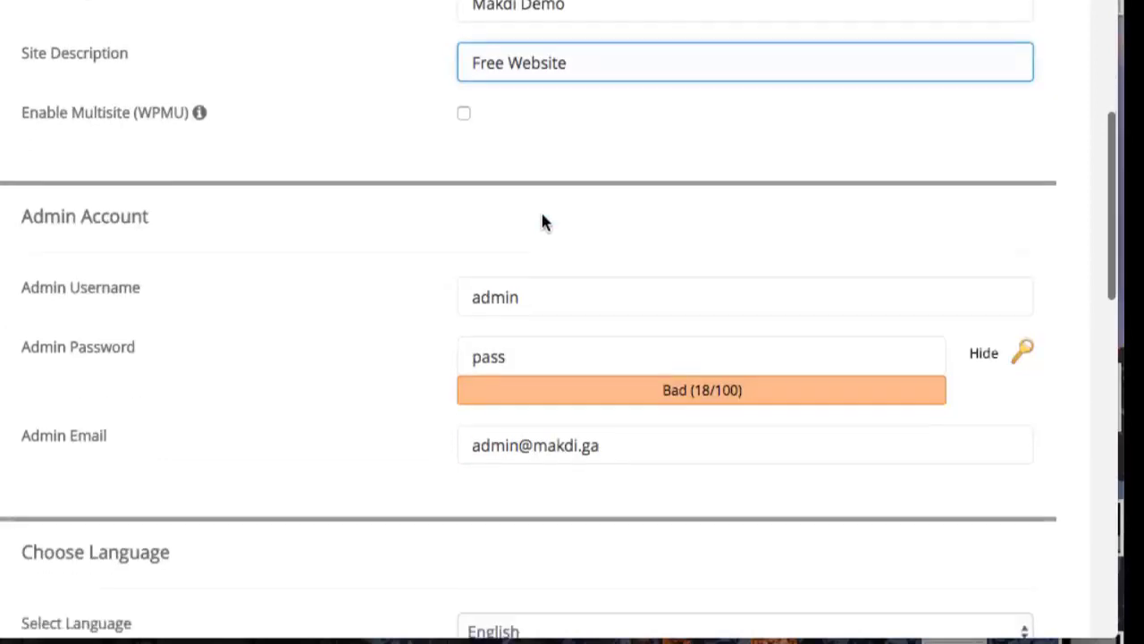
left_click(539, 217)
left_click(503, 283)
key("ctrl+a")
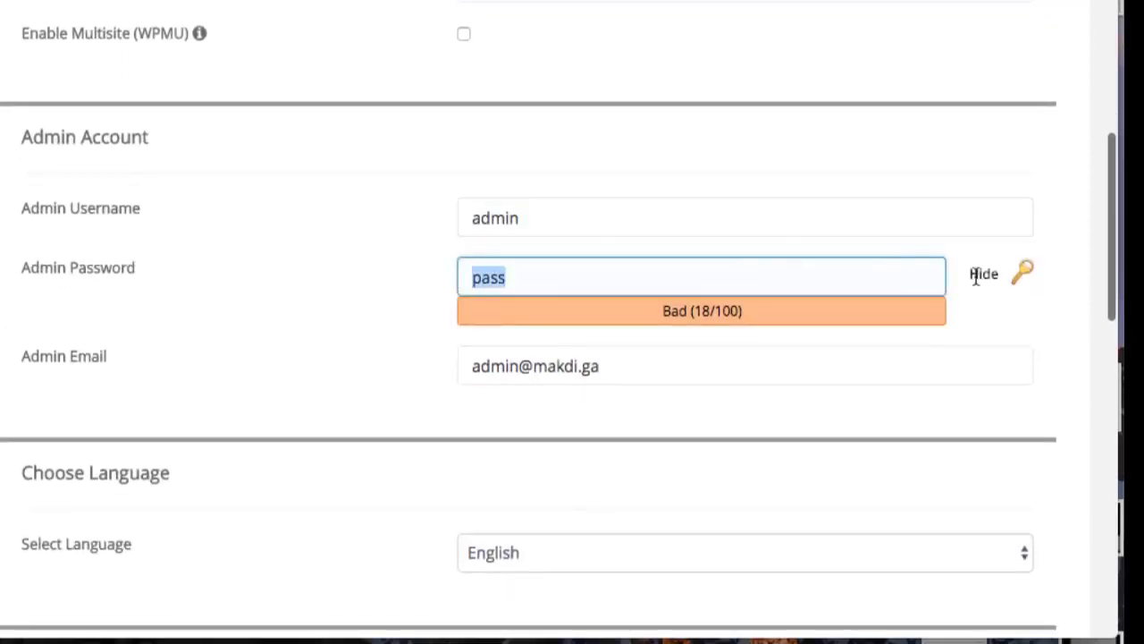
left_click_drag(538, 274, 441, 267)
key("BackSpace")
type("p•••")
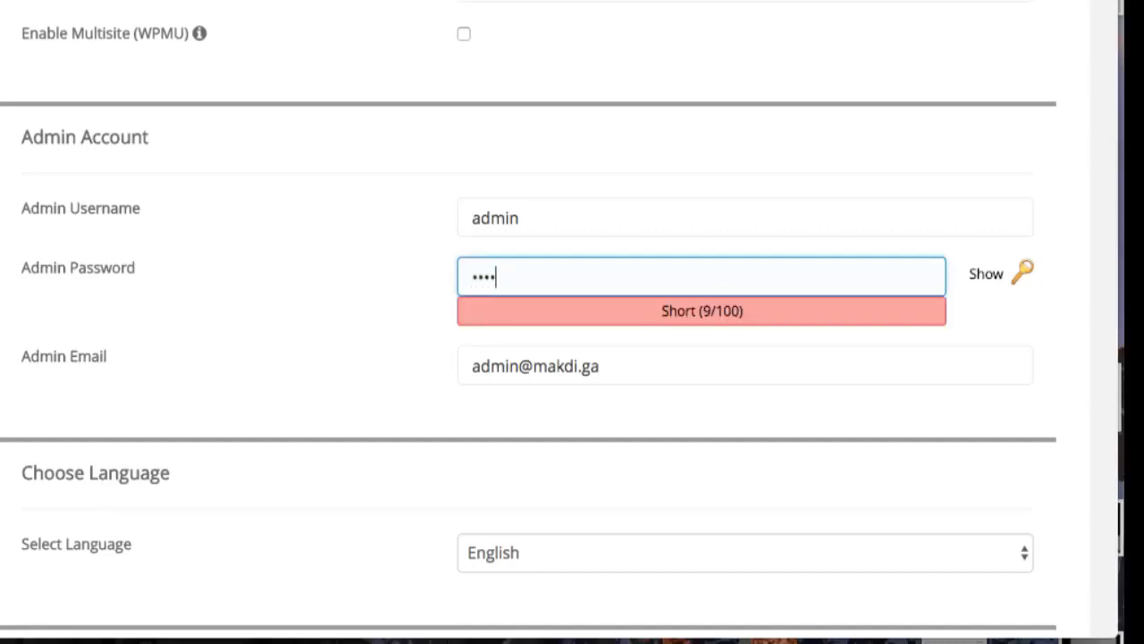
type("••••")
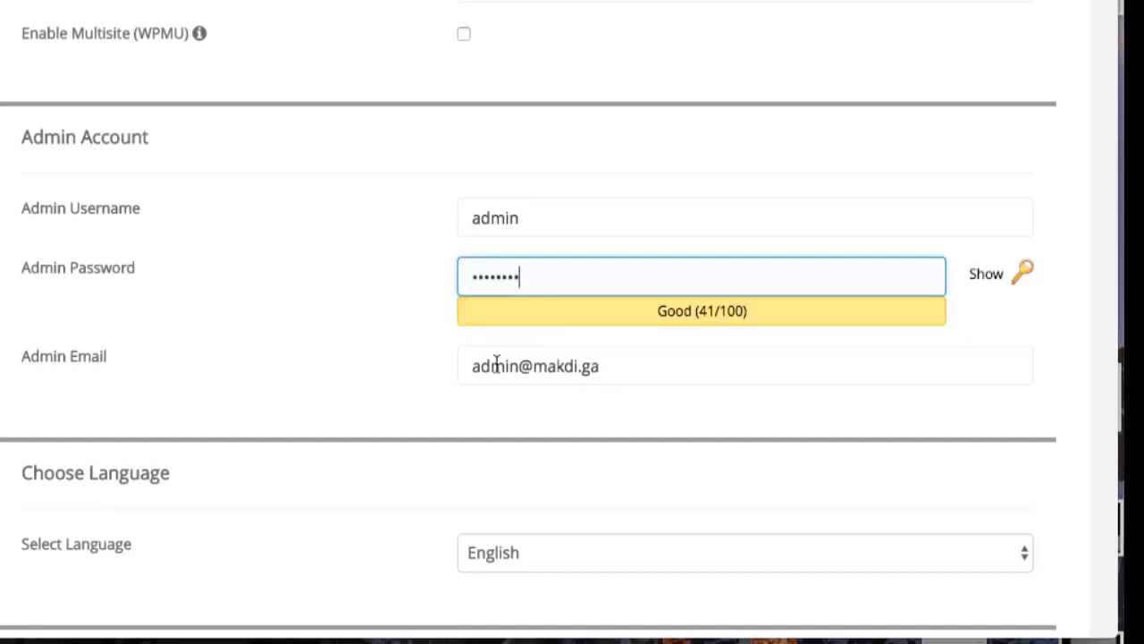
Change the admin e-mail to a saved address and enable the Loginizer Limit Login Attempts plugin
left_click(462, 362)
key("ctrl+a")
type("sa")
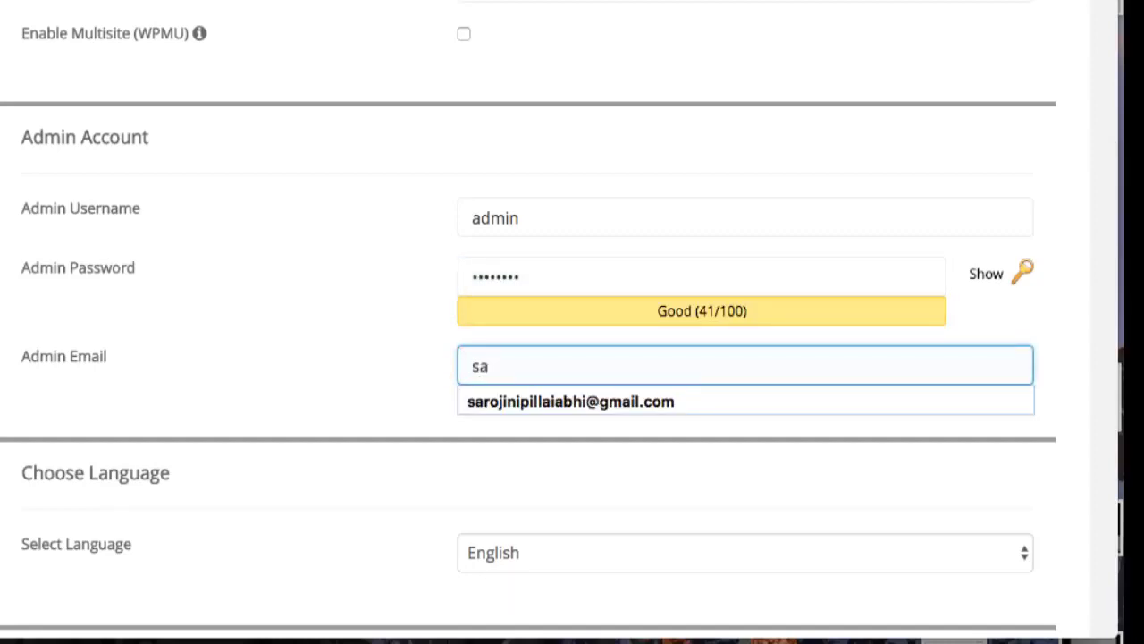
left_click(576, 401)
scroll(578, 387, "down", 3)
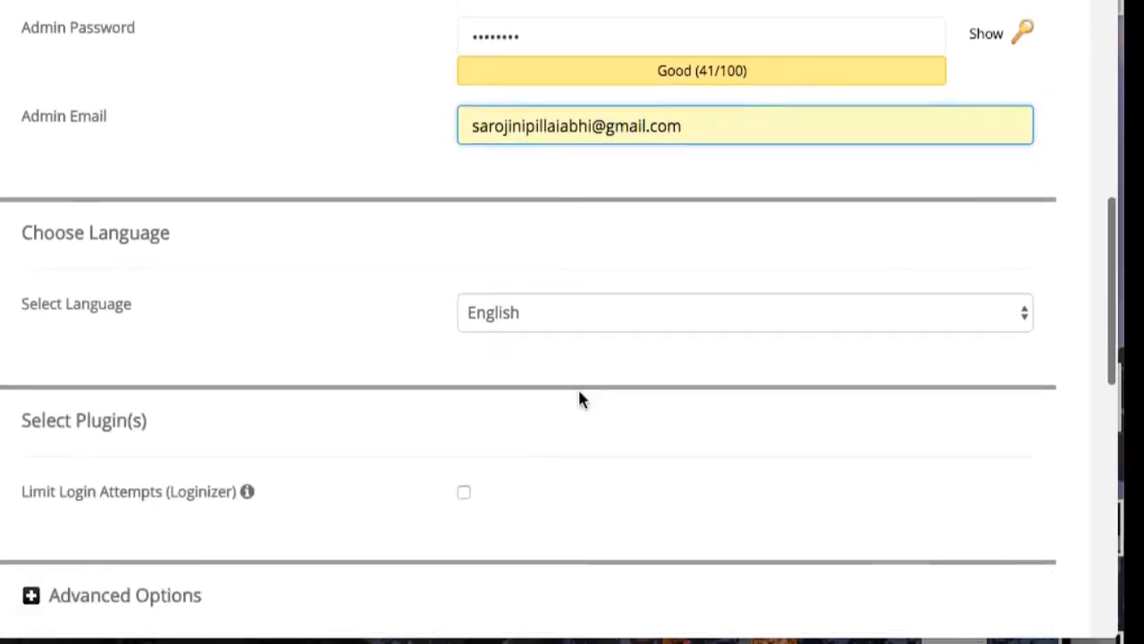
scroll(579, 391, "down", 3)
left_click(527, 311)
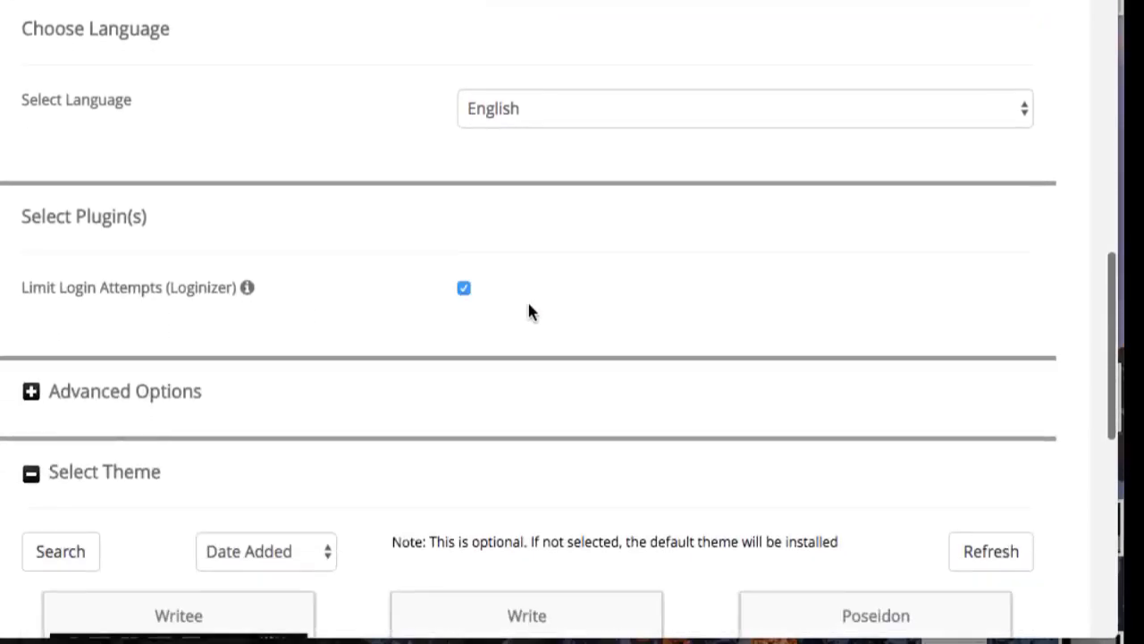
scroll(38, 235, "down", 2)
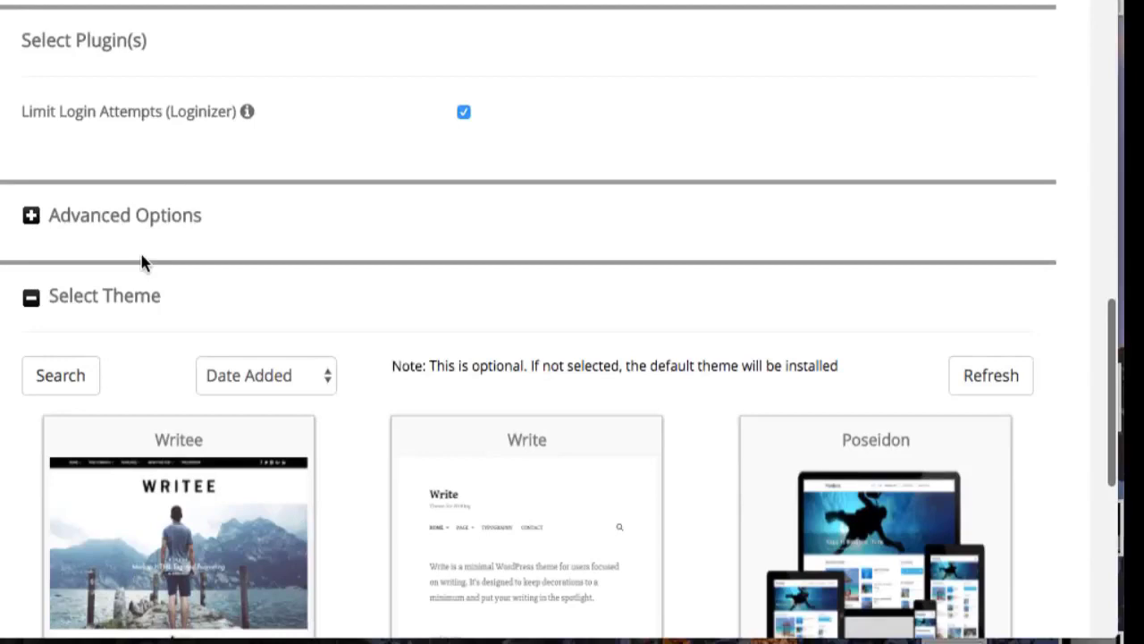
scroll(298, 408, "down", 3)
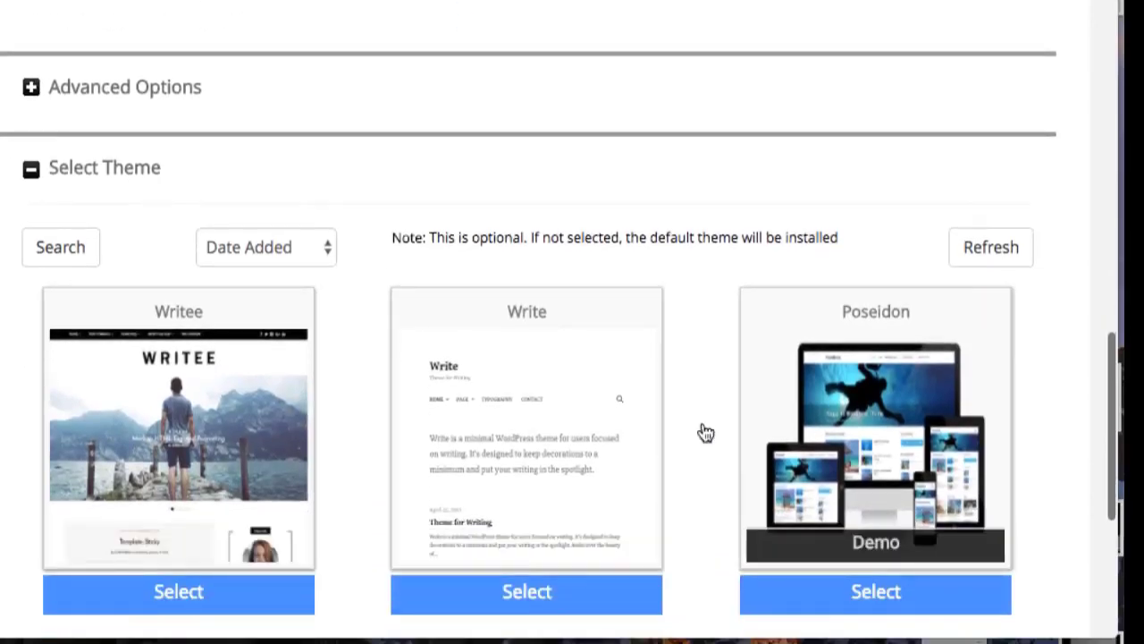
scroll(705, 430, "down", 6)
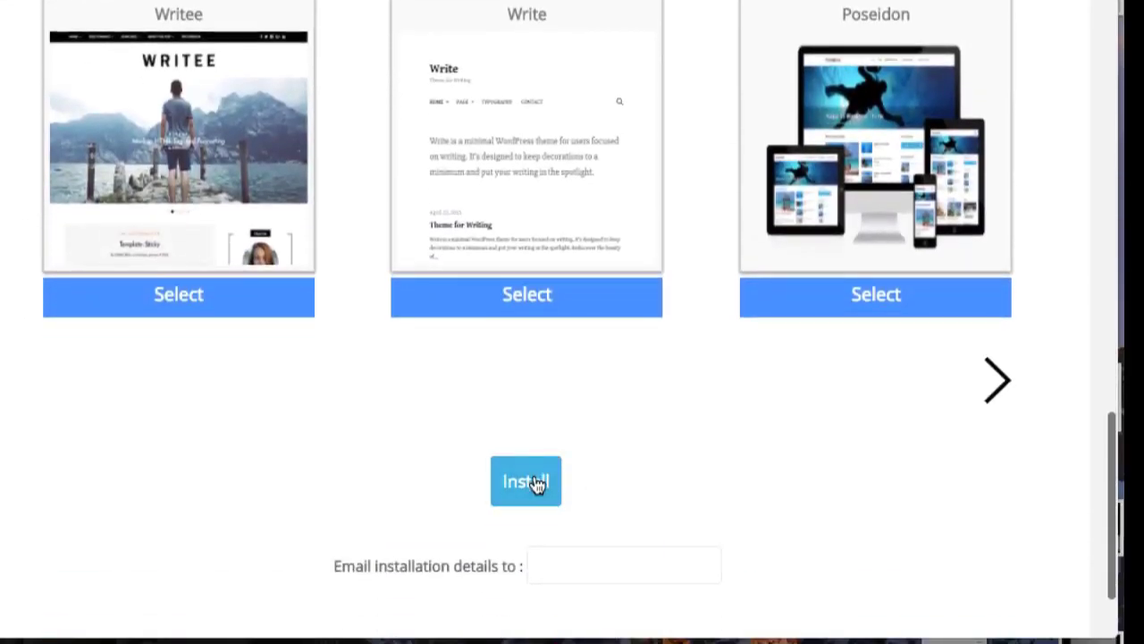
left_click(528, 482)
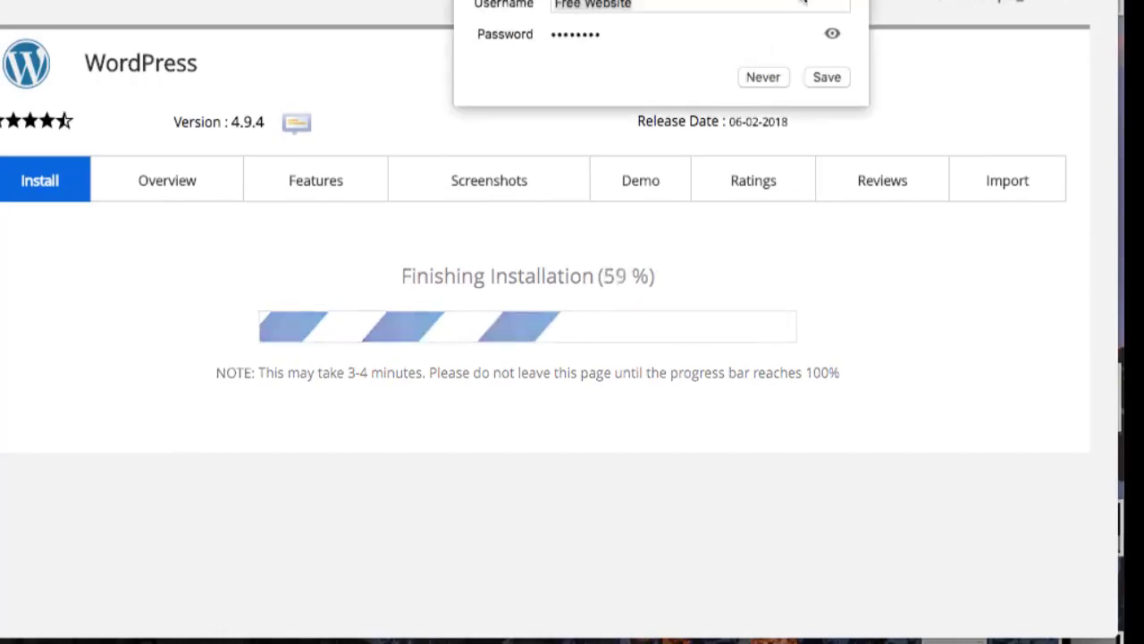
left_click(232, 299)
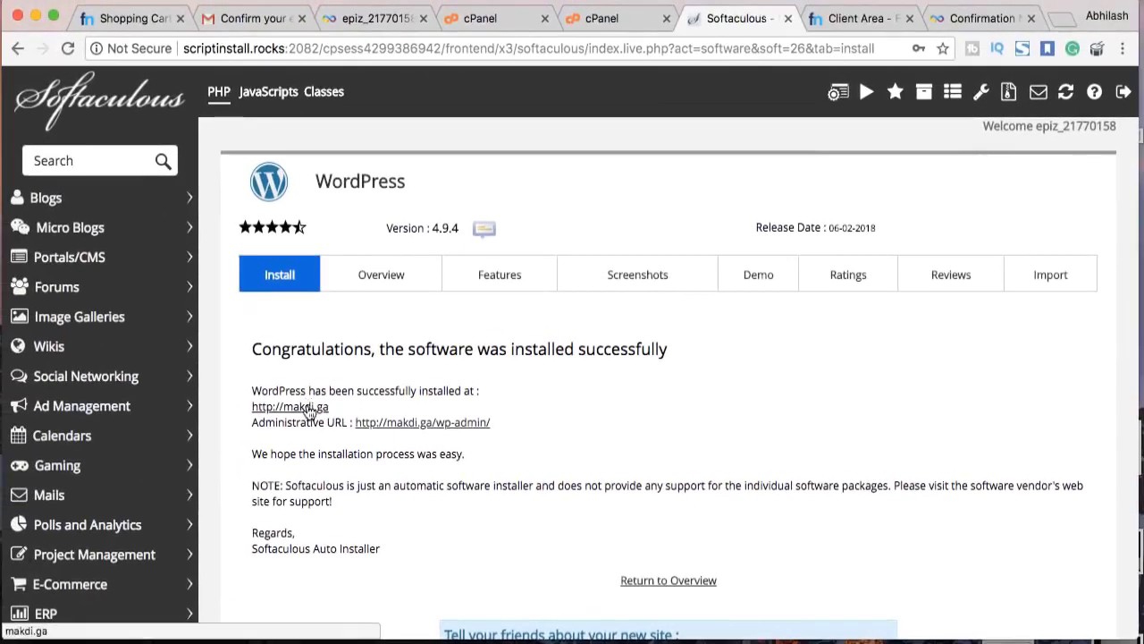
left_click(308, 409)
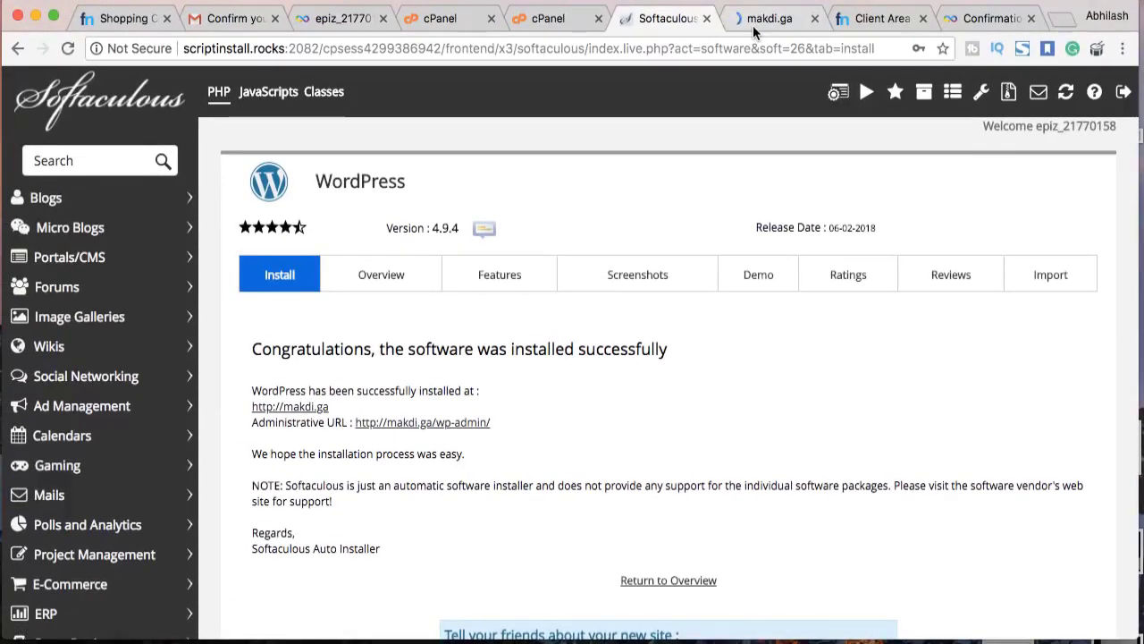
View the live Makdi Demo home page and its ?p= style address
left_click(753, 25)
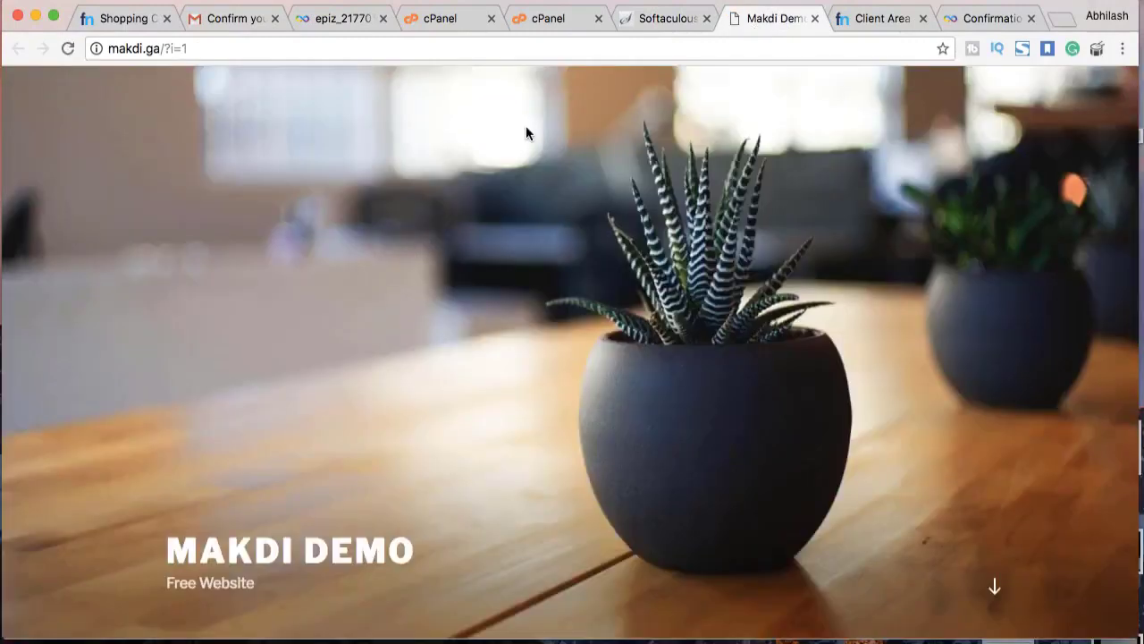
left_click_drag(189, 49, 164, 49)
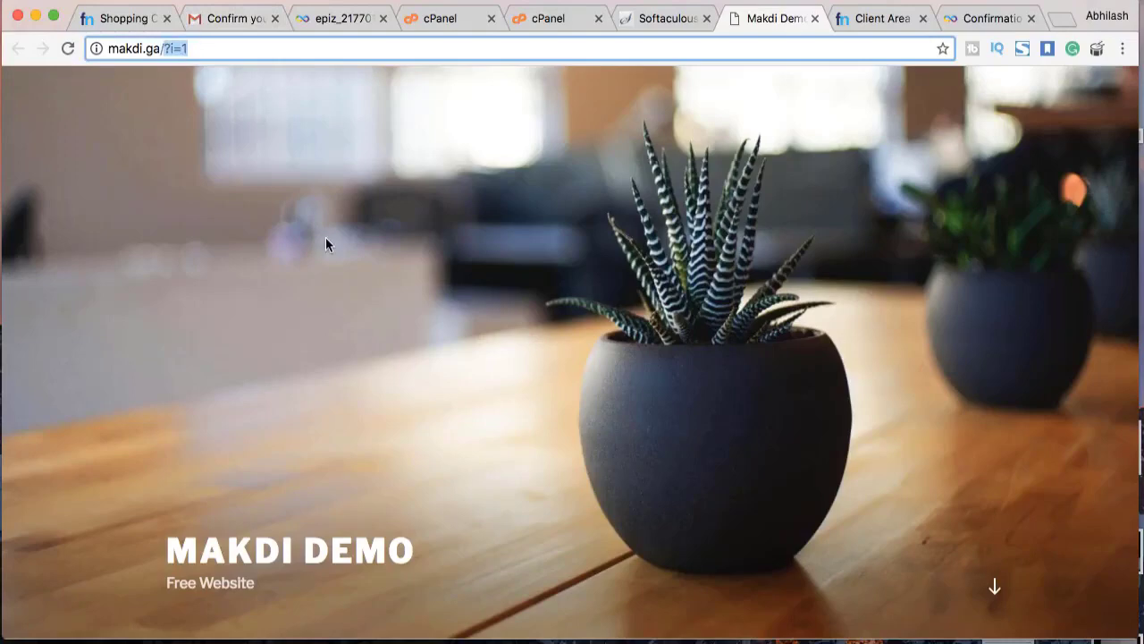
scroll(326, 236, "down", 5)
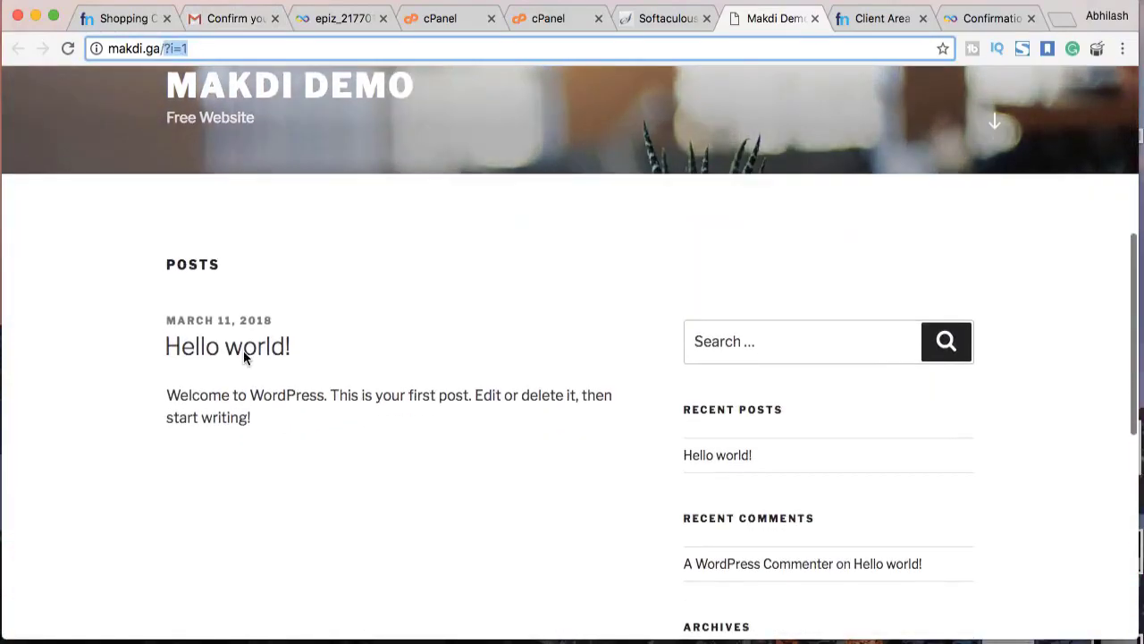
Read the Hello world! post, noting its ?p=1 address
left_click(246, 358)
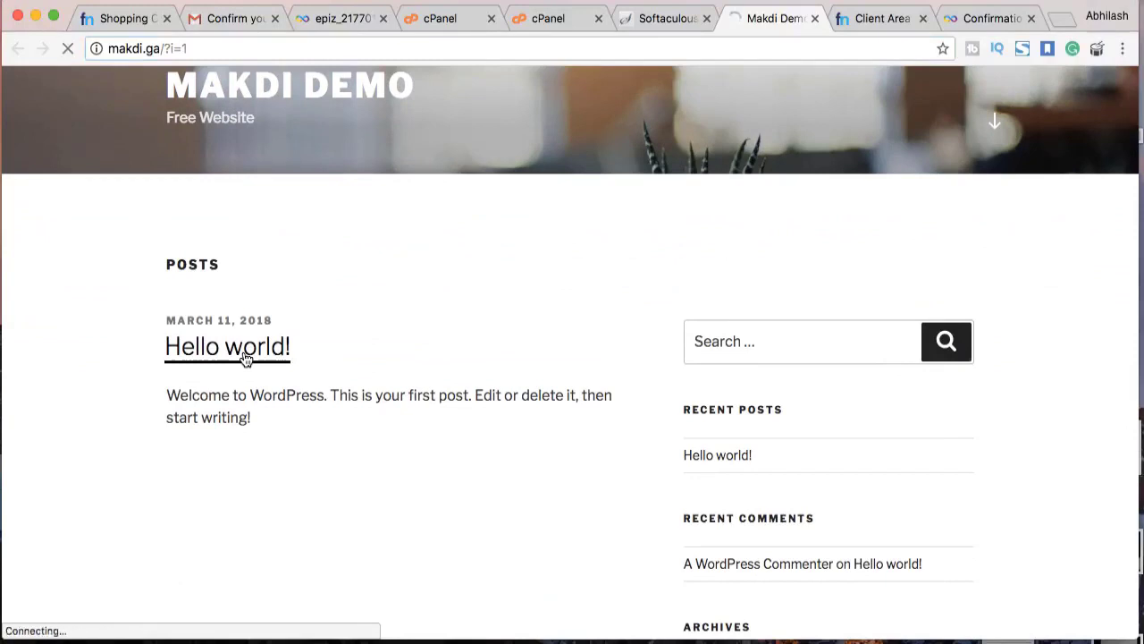
scroll(253, 383, "down", 2)
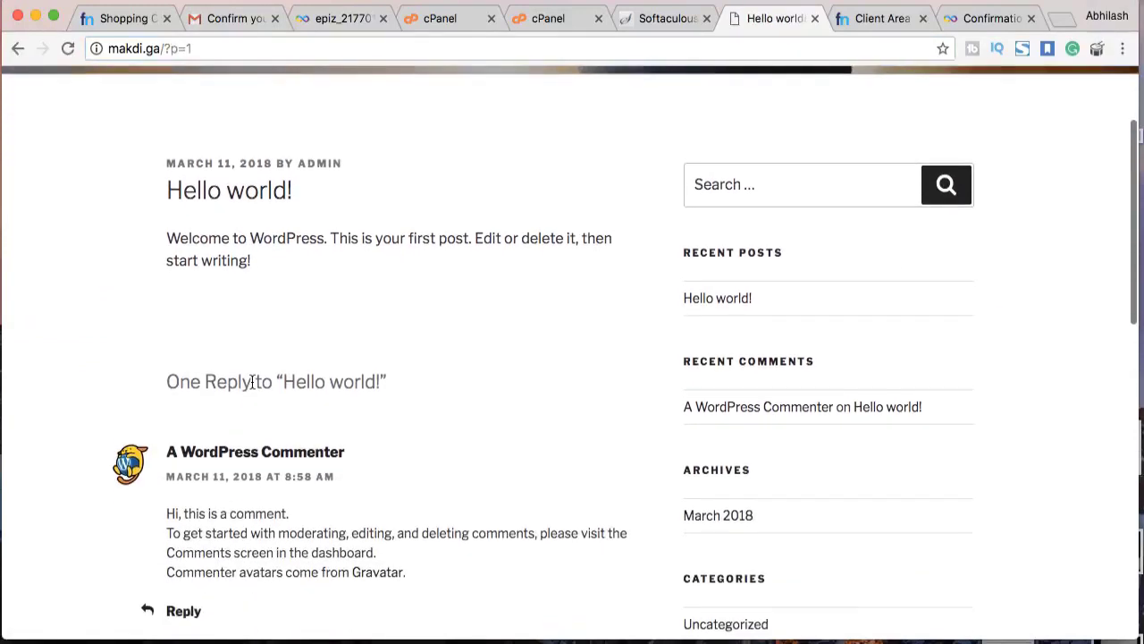
scroll(253, 380, "up", 1)
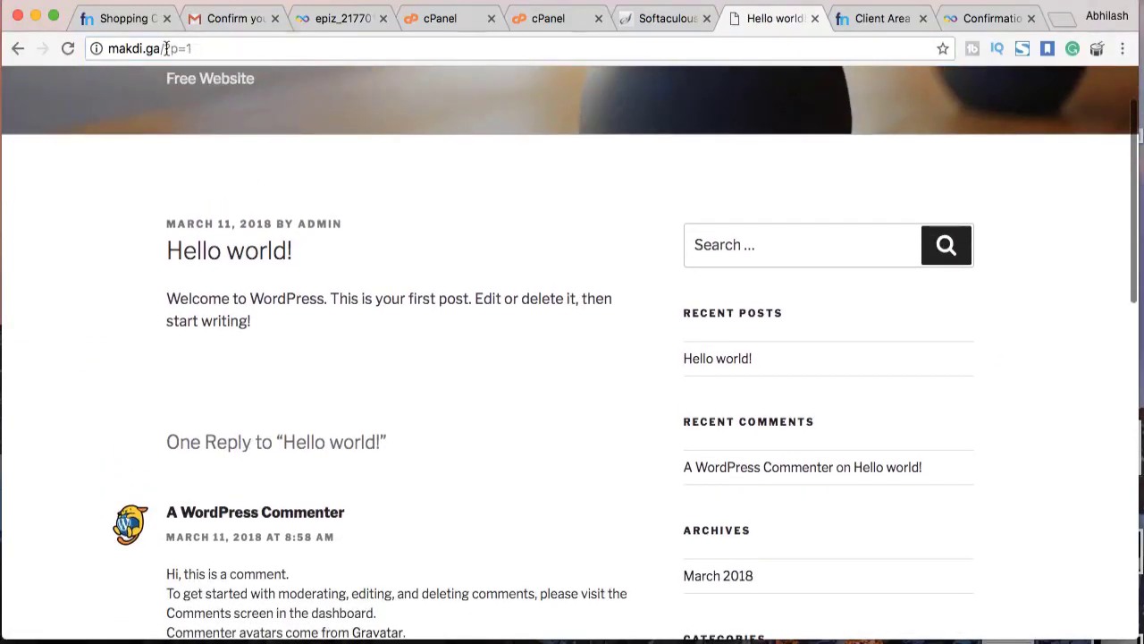
double_click(163, 48)
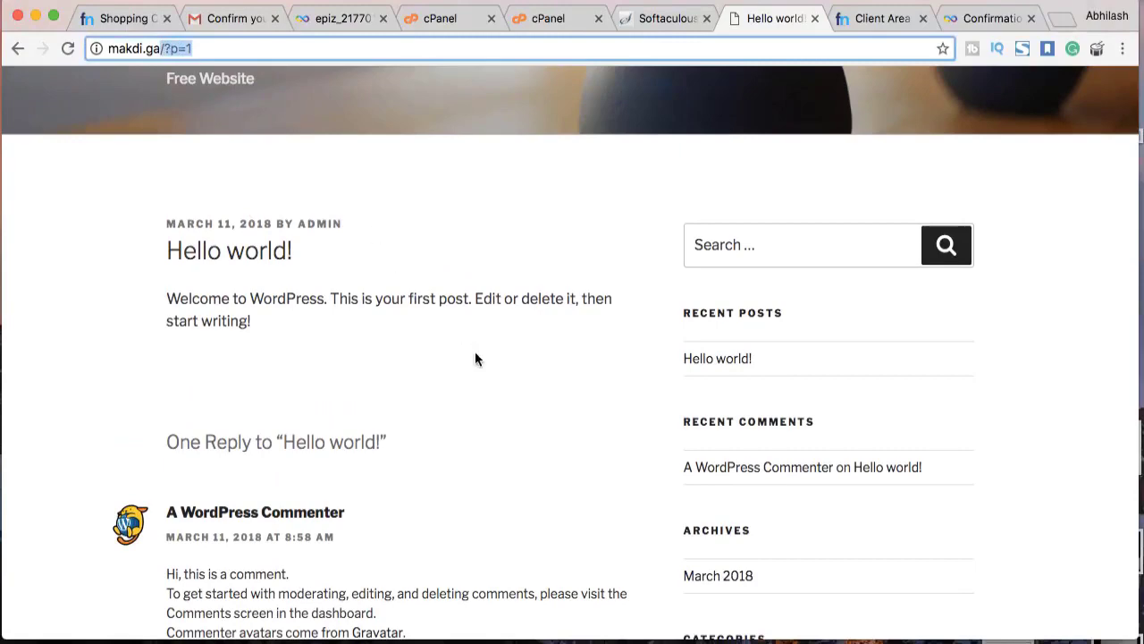
scroll(474, 353, "down", 5)
scroll(475, 355, "up", 6)
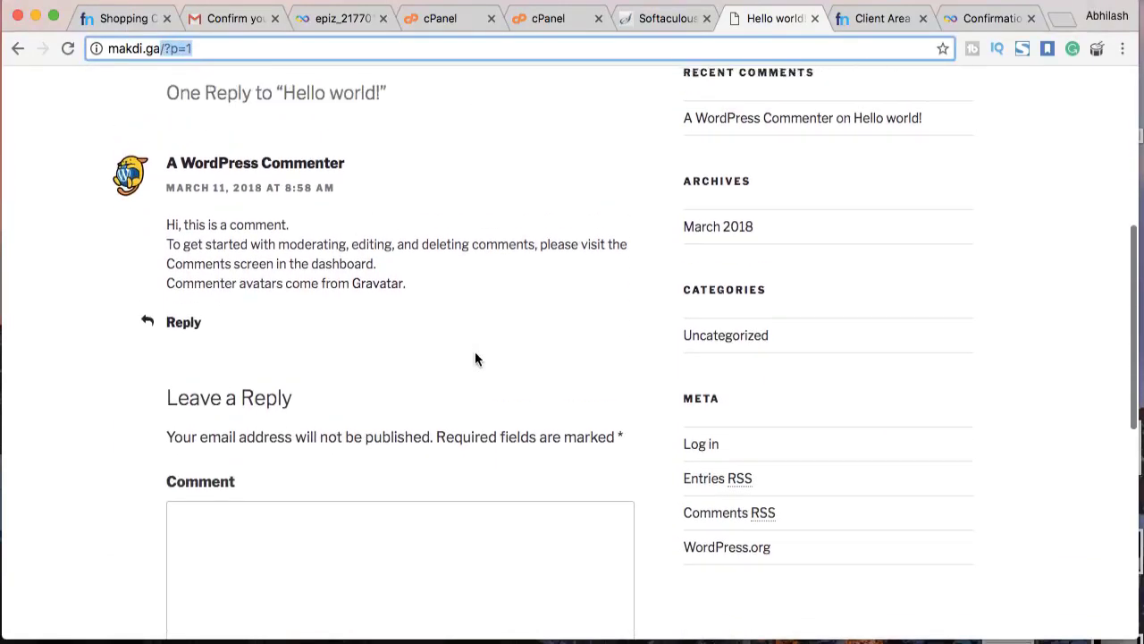
scroll(474, 355, "down", 12)
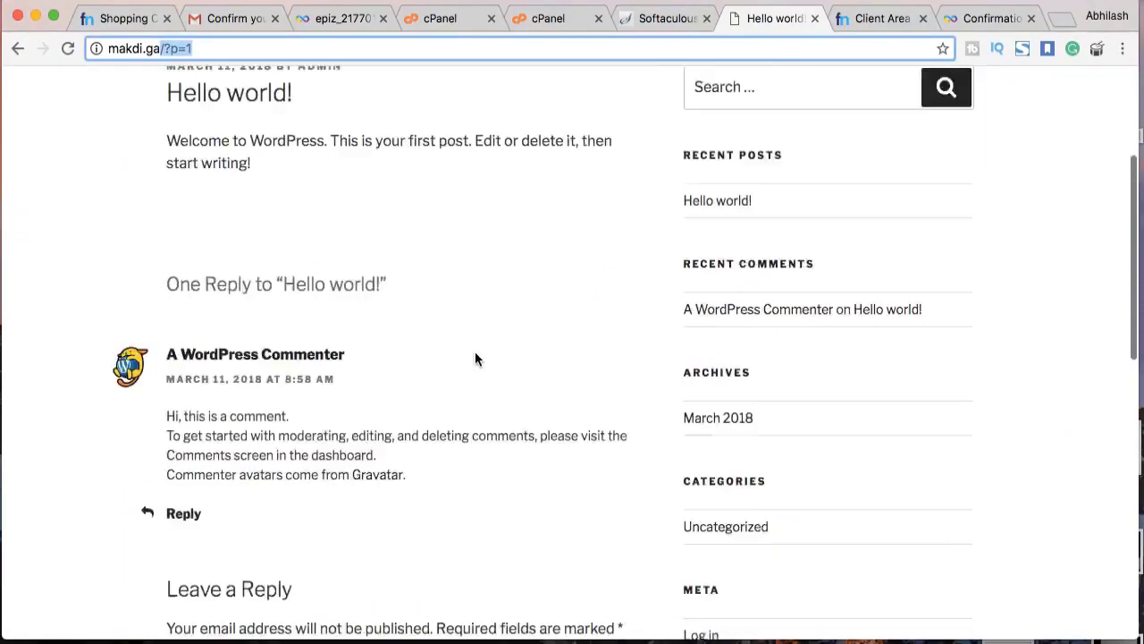
scroll(475, 355, "up", 6)
scroll(474, 359, "up", 6)
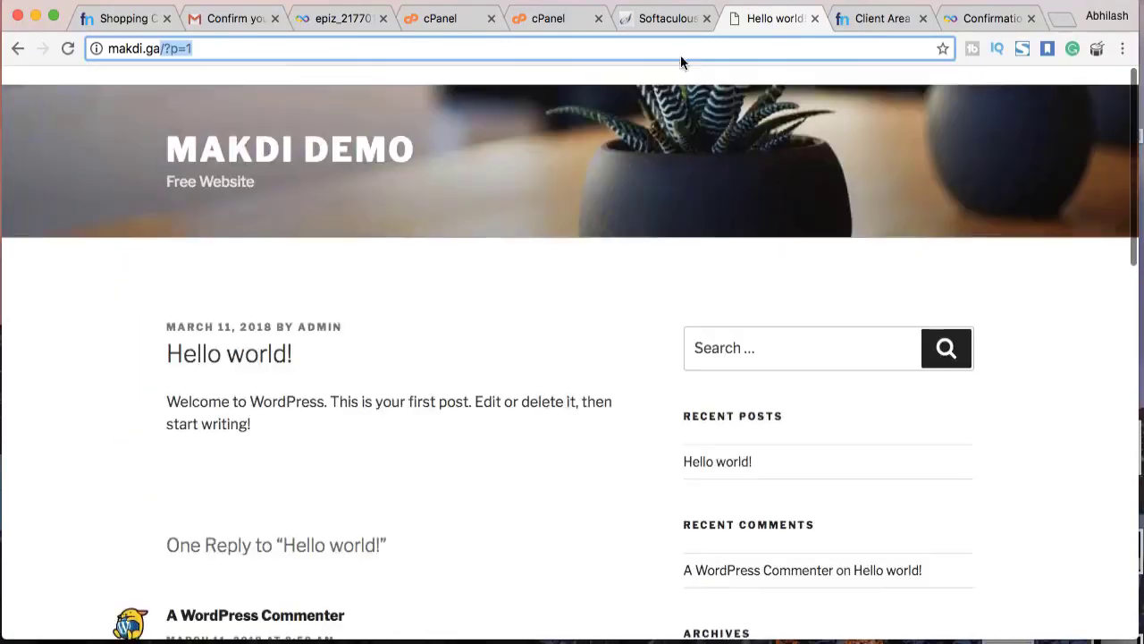
left_click(688, 26)
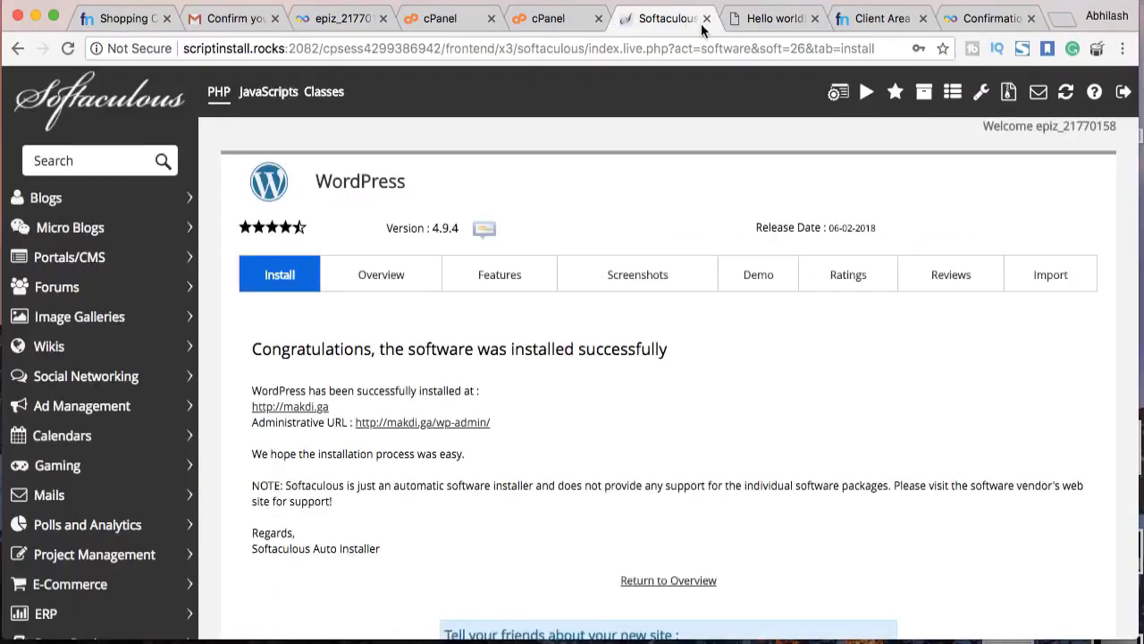
Switch the permalink structure from Plain to Post name (/%postname%/) and save it
left_click(428, 422)
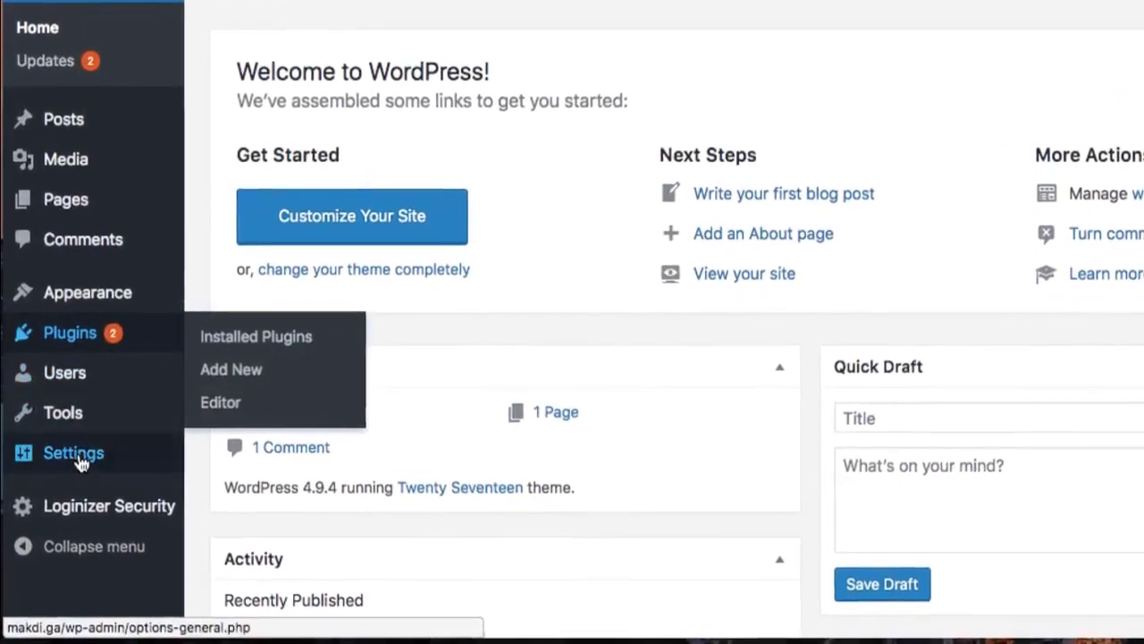
mouse_move(72, 493)
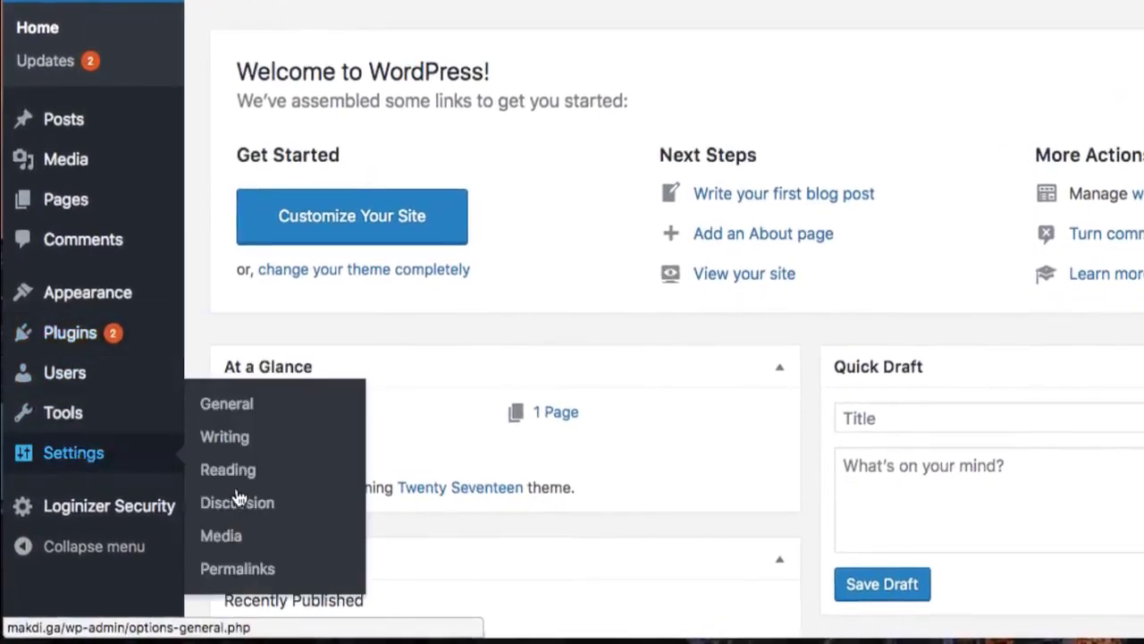
left_click(220, 570)
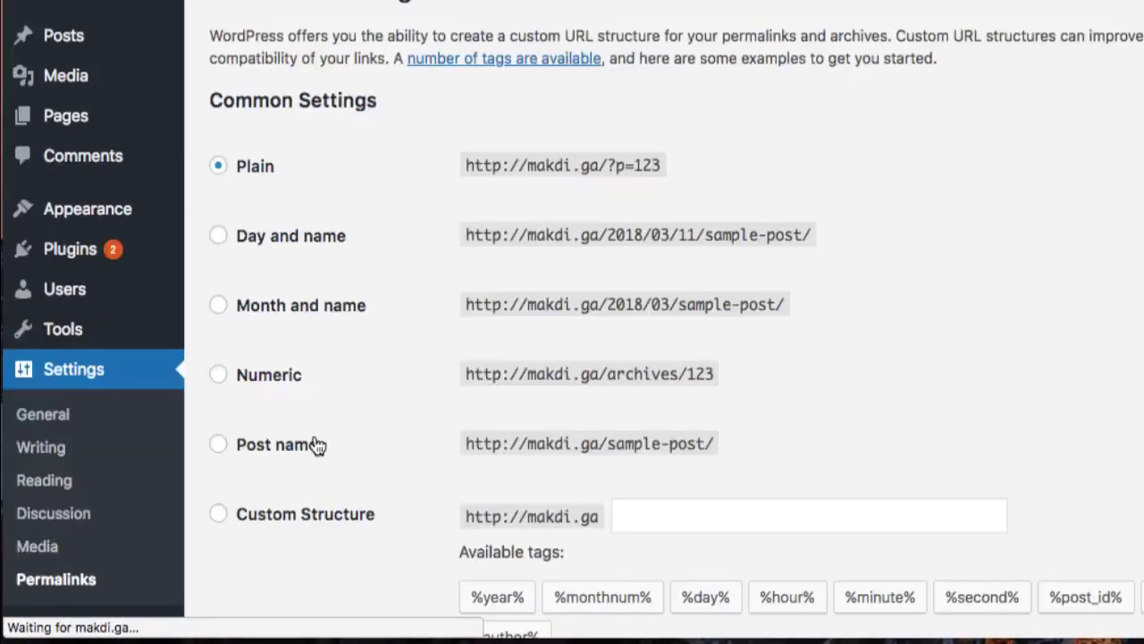
left_click(281, 445)
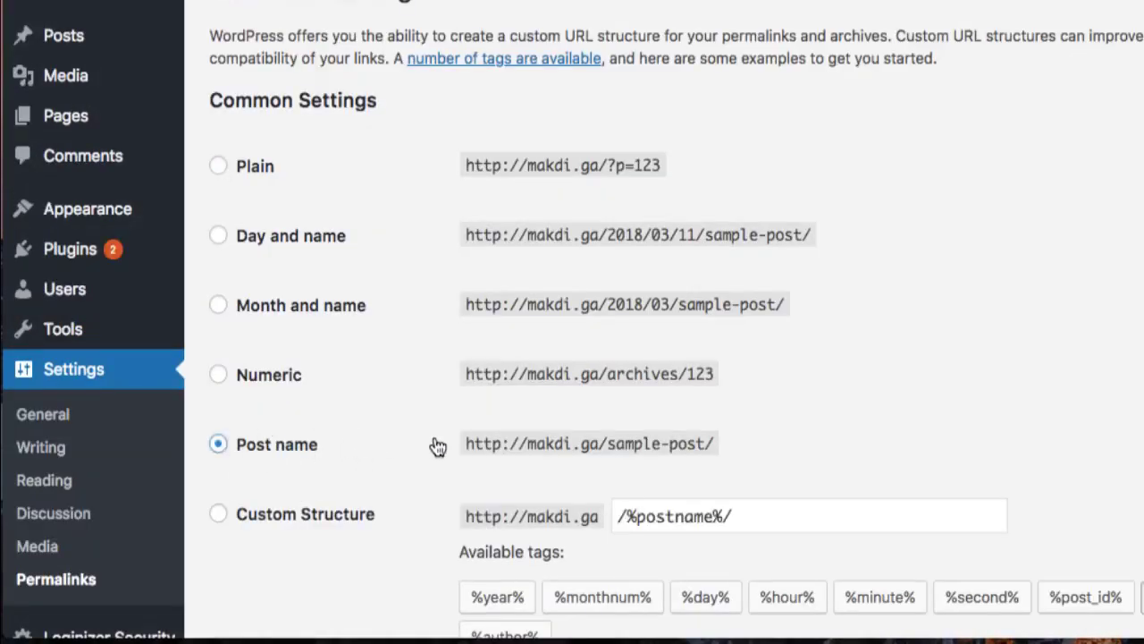
scroll(393, 447, "down", 5)
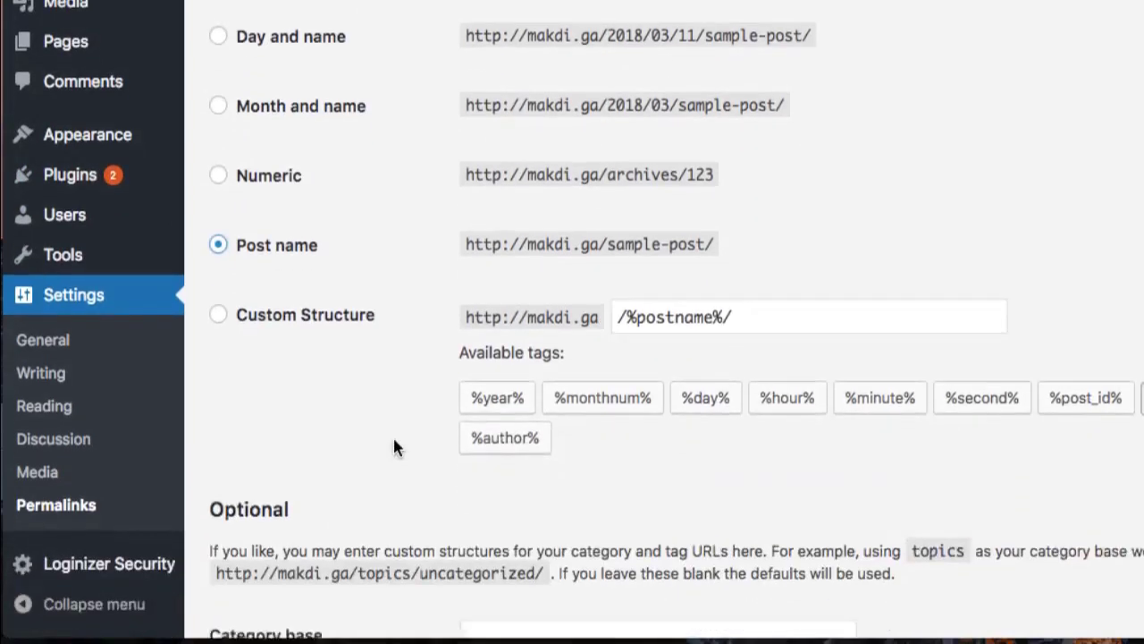
scroll(340, 498, "down", 1)
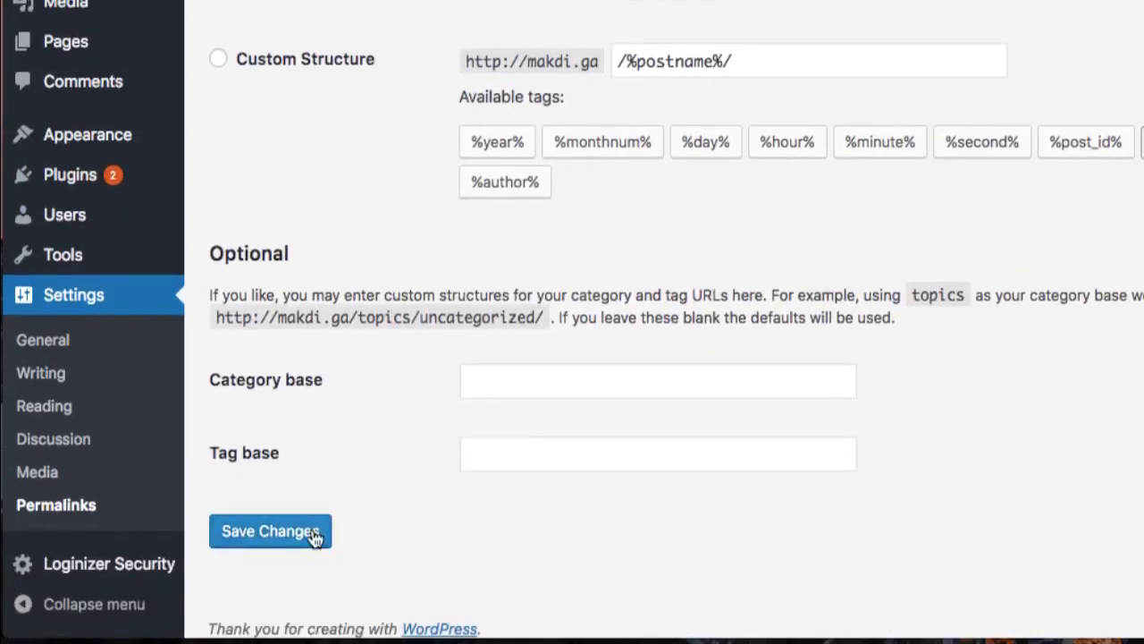
left_click(315, 536)
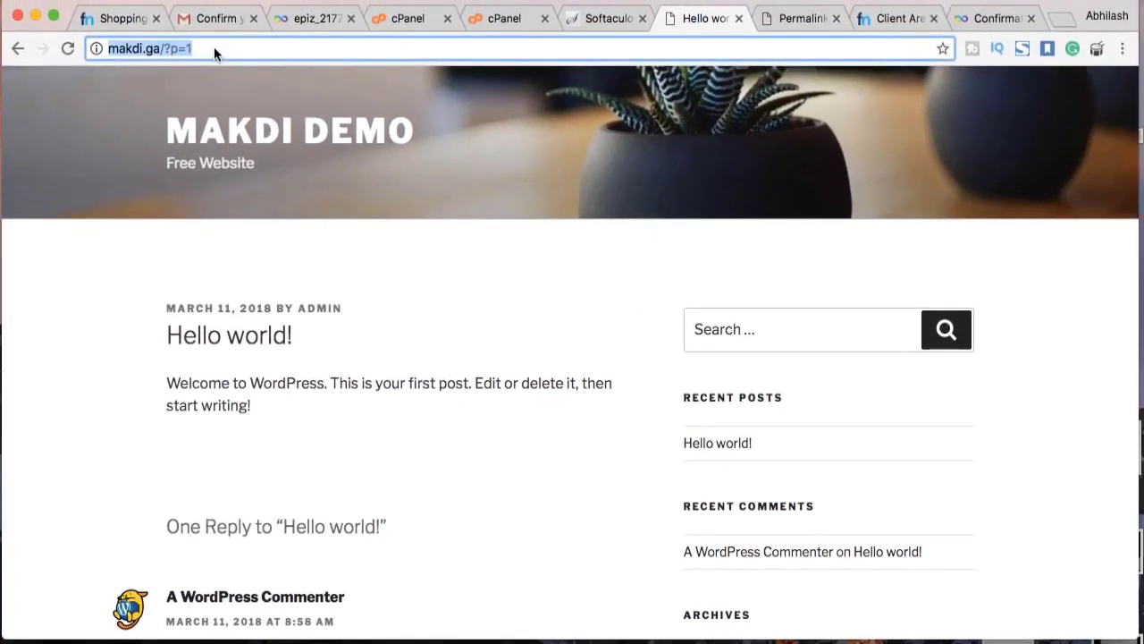
Load makdi.ga and reopen Hello world to confirm its /hello-world/ address
left_click(214, 49)
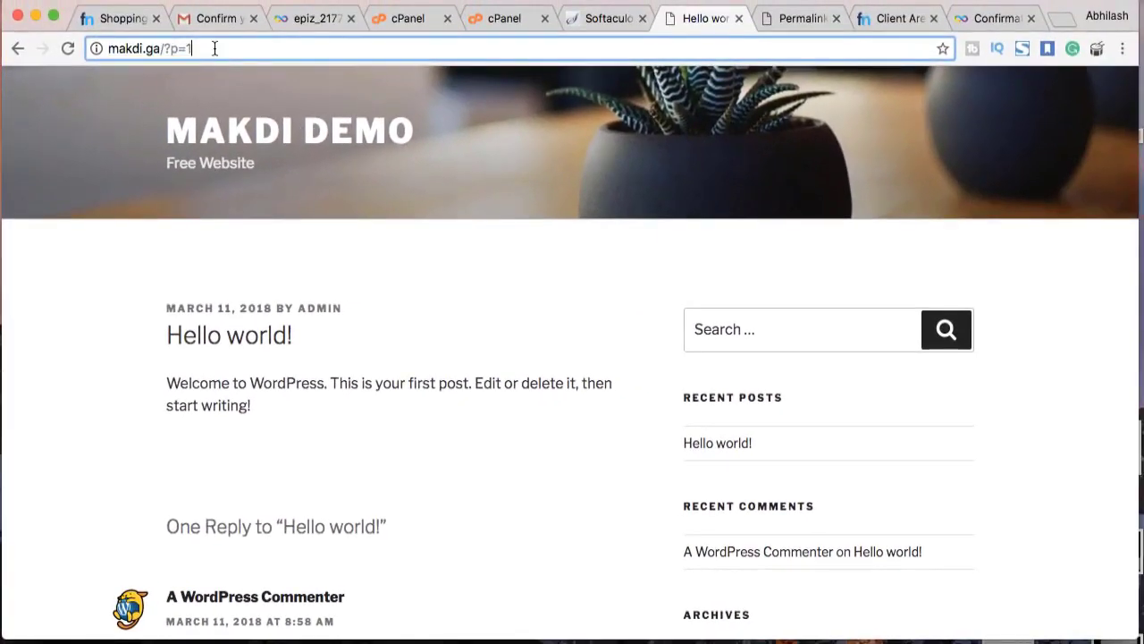
key("BackSpace")
key("BackSpace")
key("BackSpace")
key("BackSpace")
key("BackSpace")
key("Return")
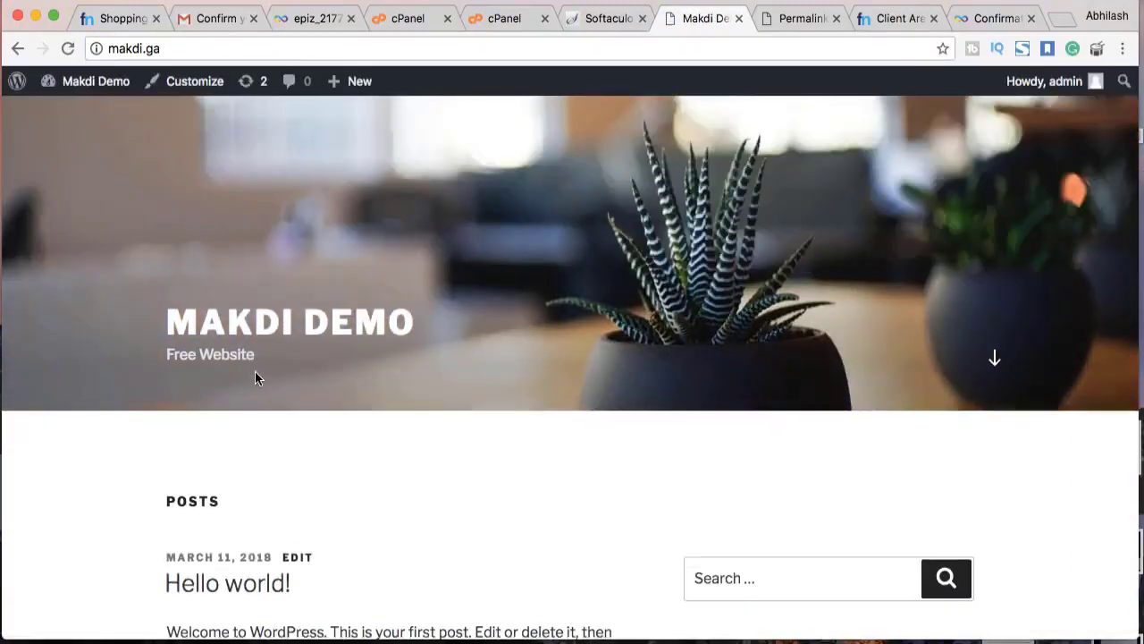
scroll(255, 377, "down", 5)
left_click(237, 373)
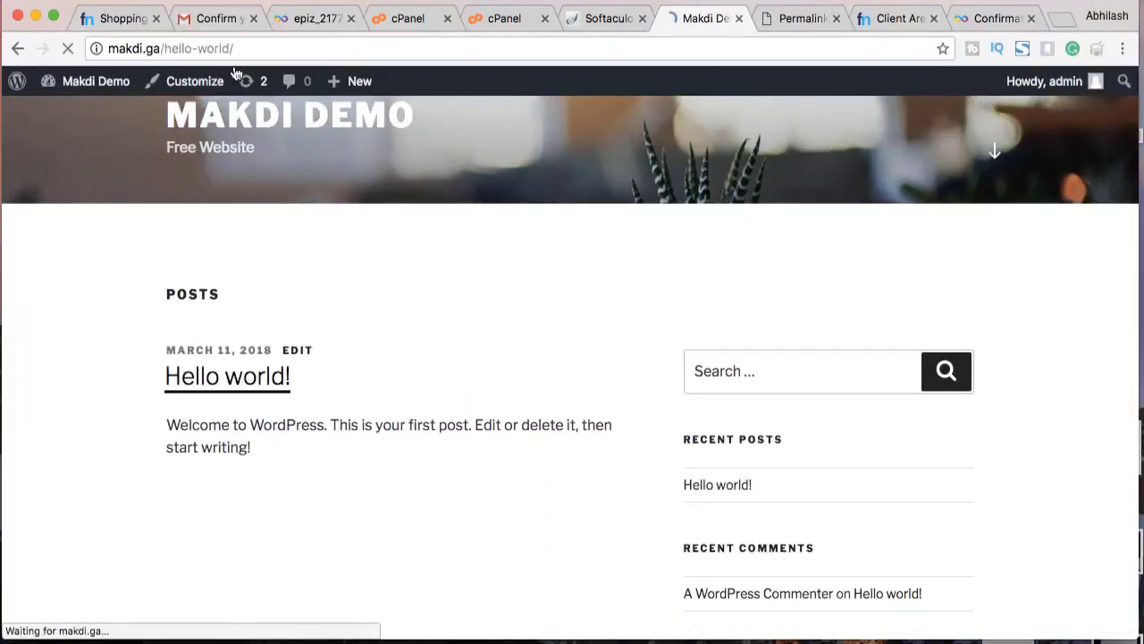
left_click_drag(235, 48, 161, 48)
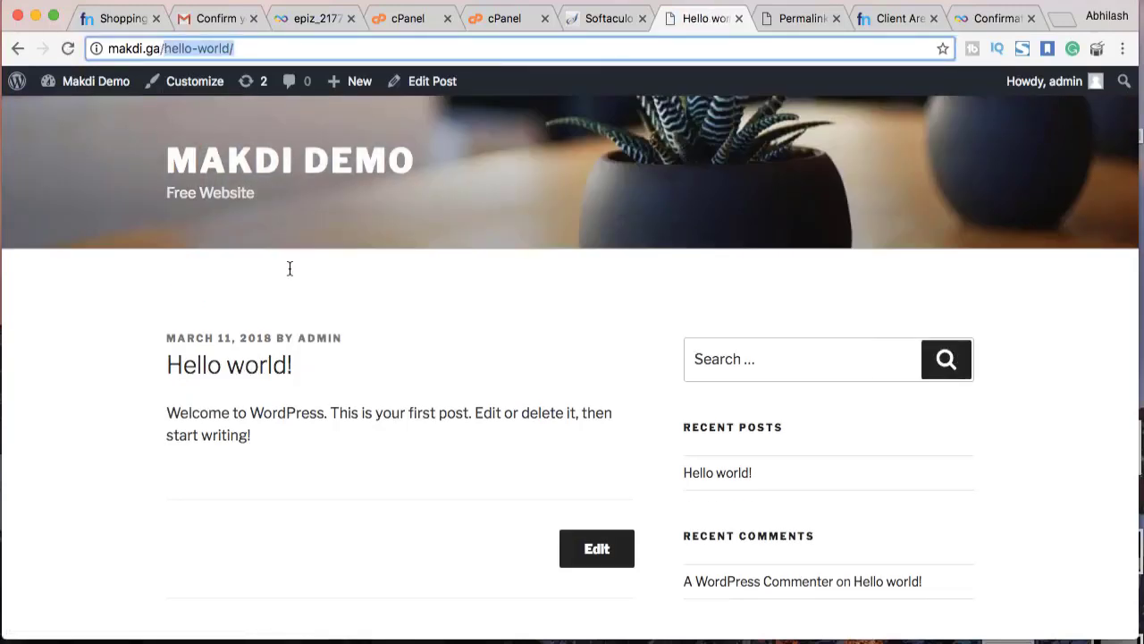
Go back to the Permalink Settings page in the admin tab
left_click(616, 19)
left_click(728, 17)
left_click(798, 17)
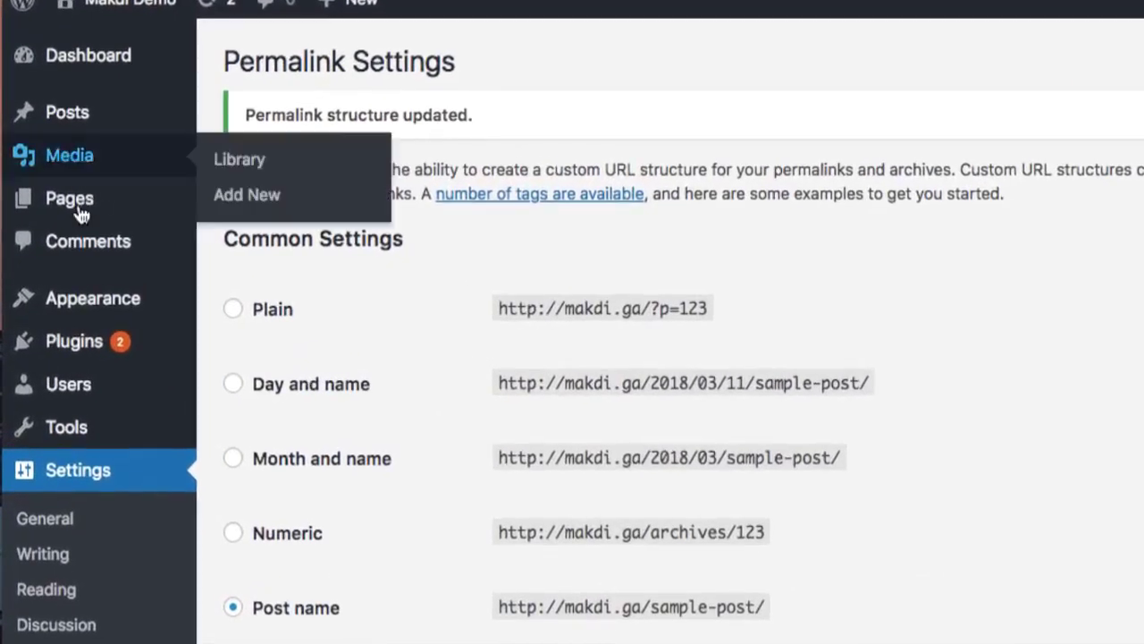
mouse_move(202, 226)
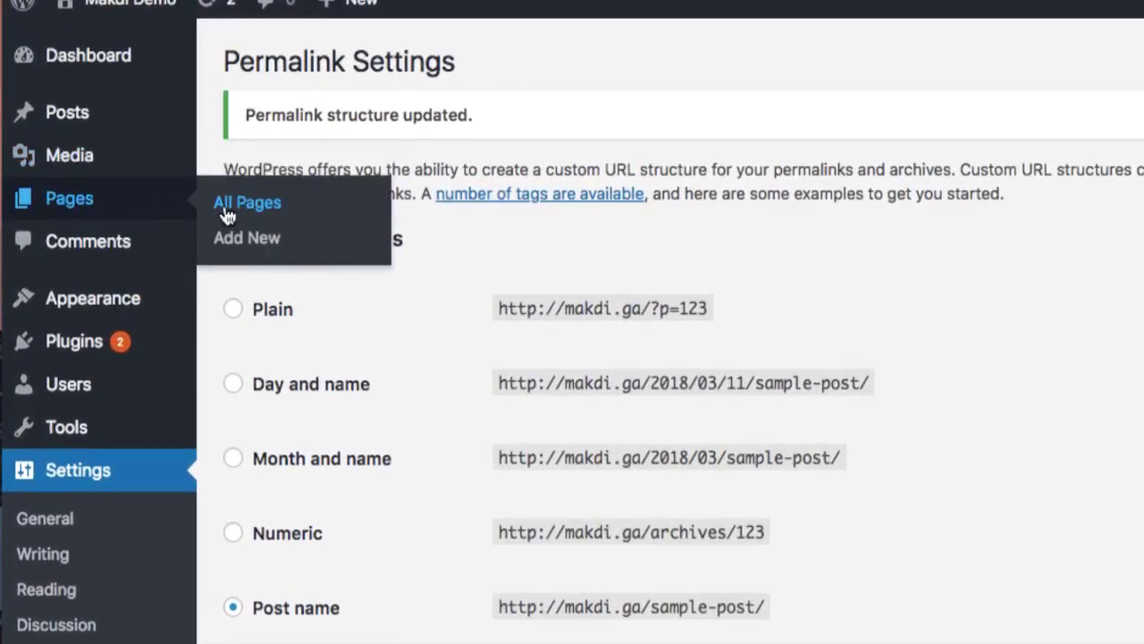
Open Pages > All Pages and review the list holding only Sample Page
left_click(228, 215)
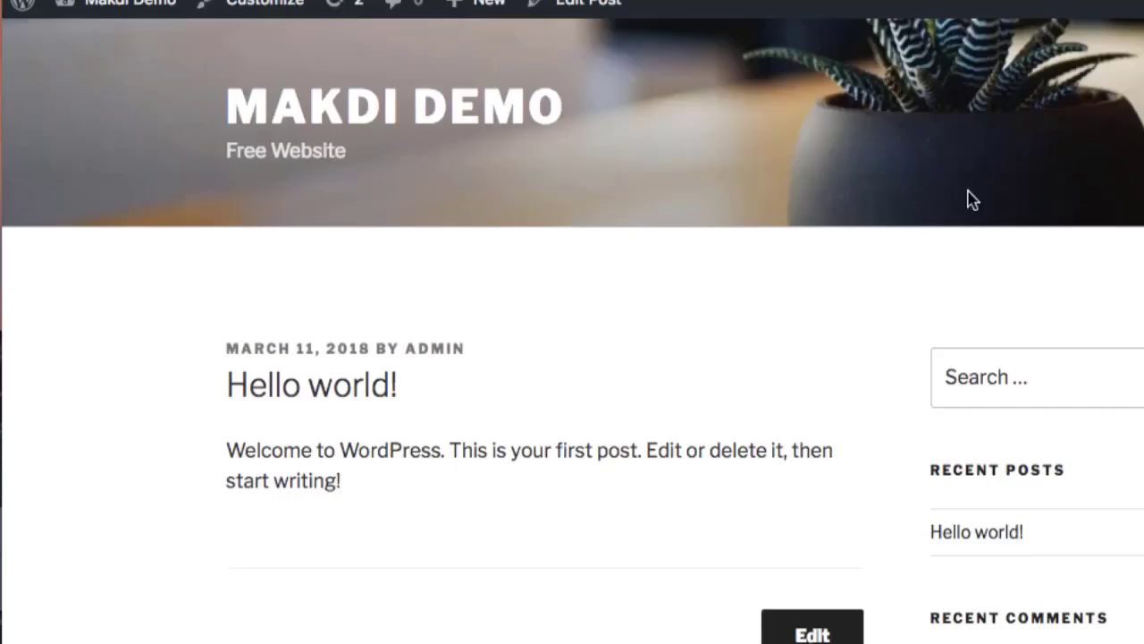
scroll(970, 192, "down", 10)
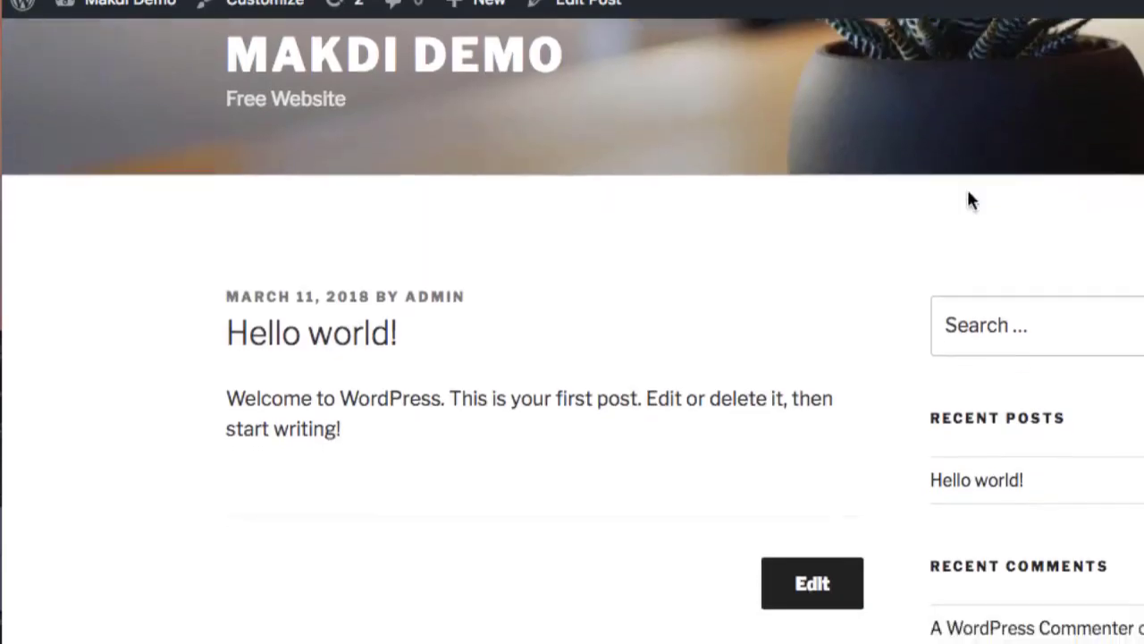
scroll(967, 193, "down", 10)
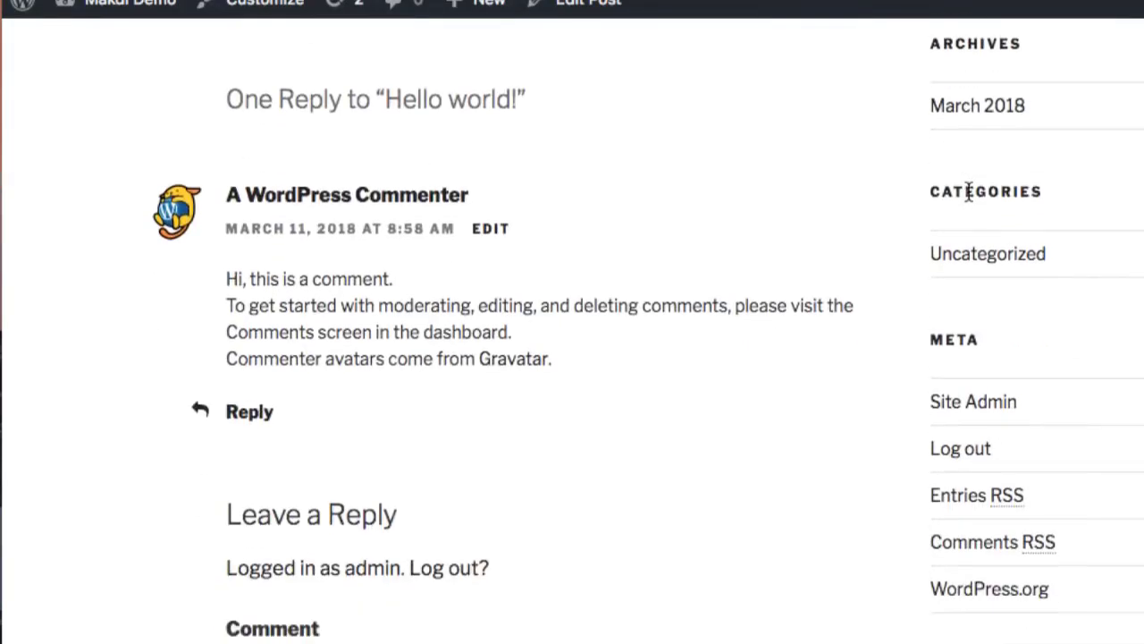
scroll(649, 194, "up", 5)
scroll(650, 194, "up", 15)
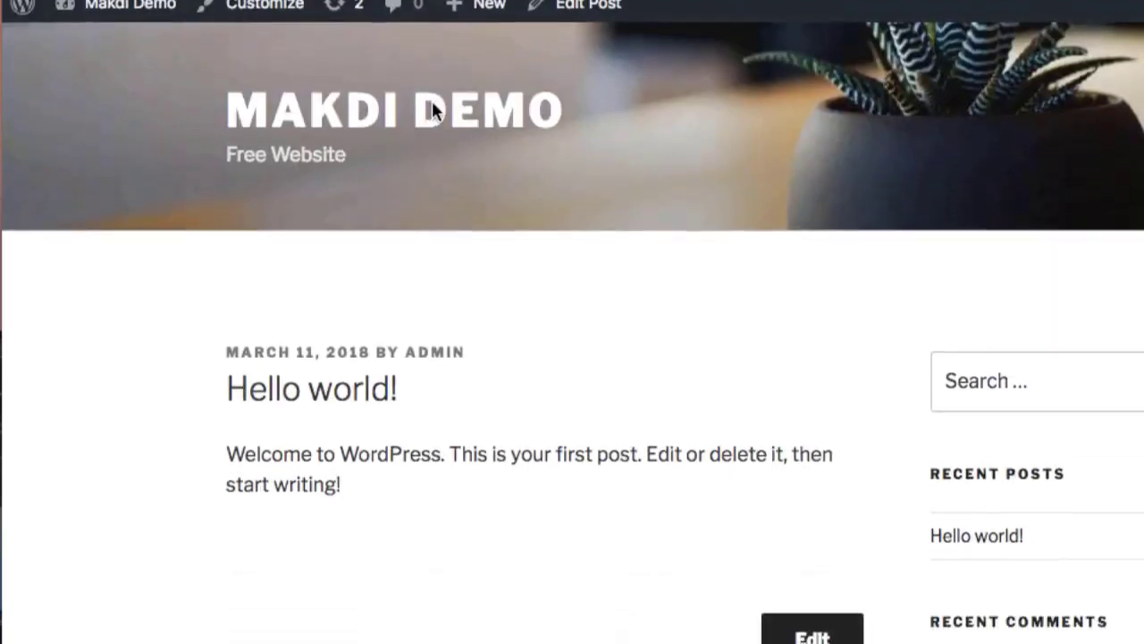
Visit the live site's home page and scroll through it
left_click(434, 112)
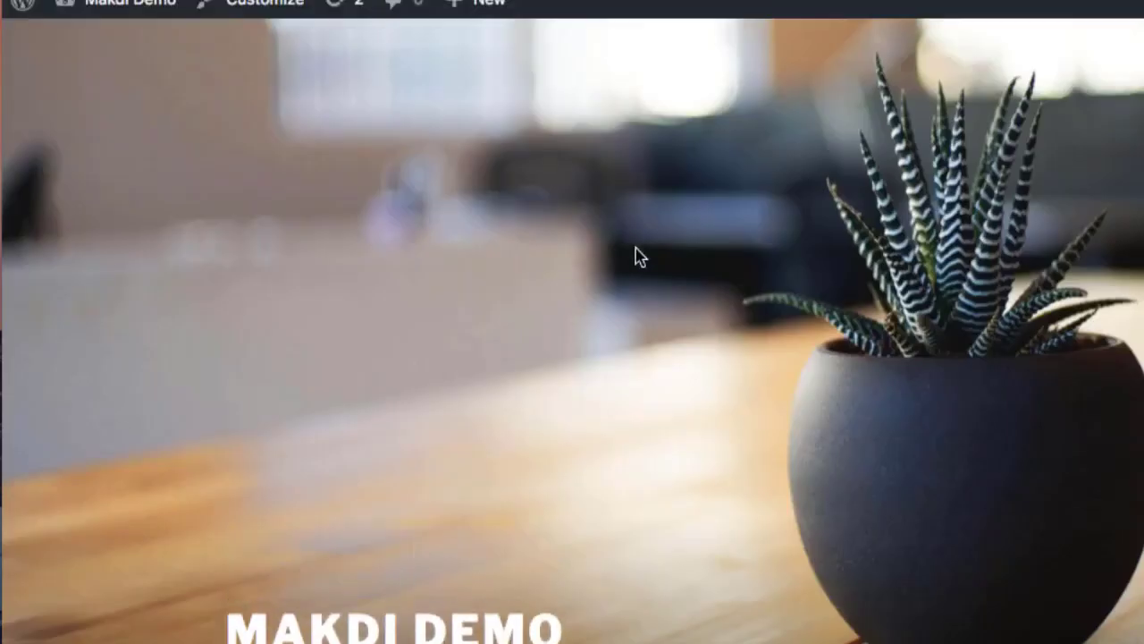
scroll(639, 257, "down", 9)
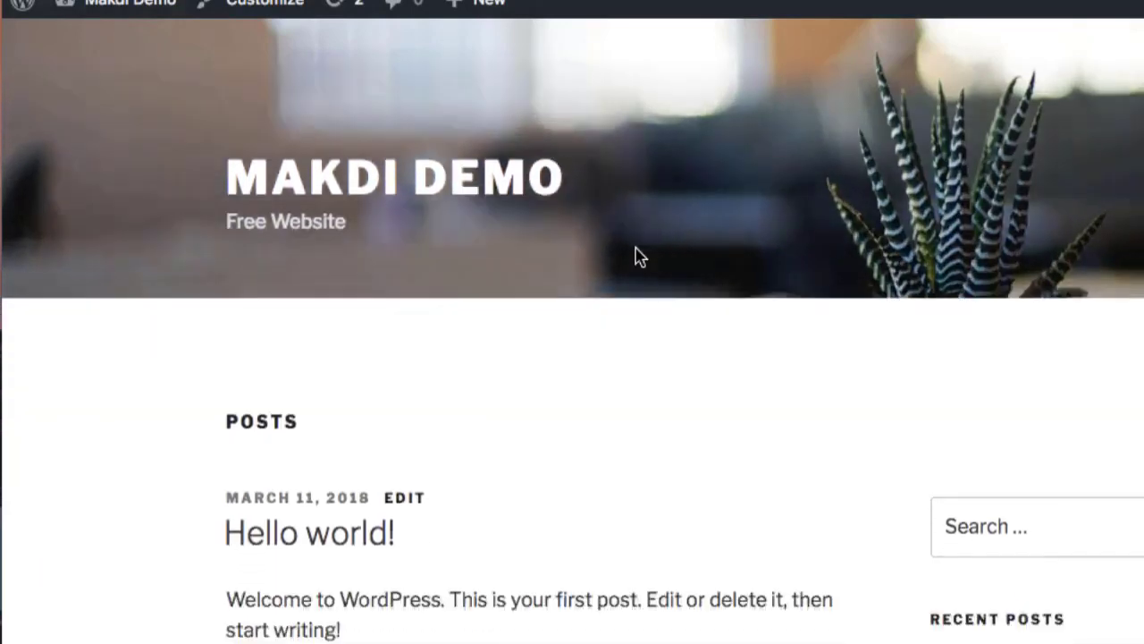
scroll(636, 255, "down", 10)
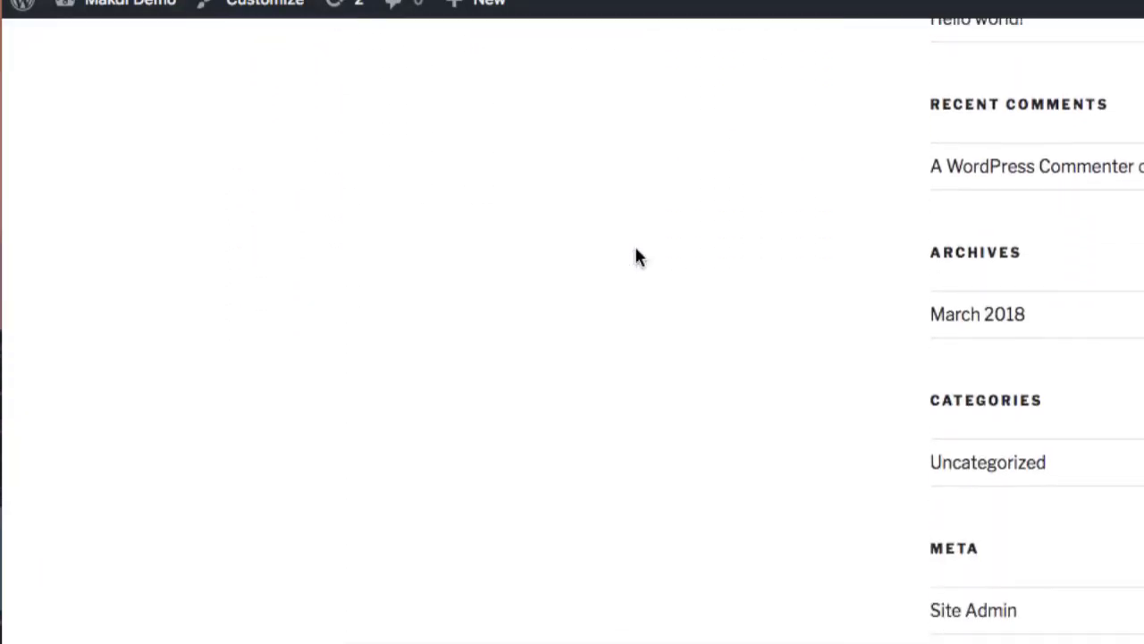
scroll(713, 117, "up", 5)
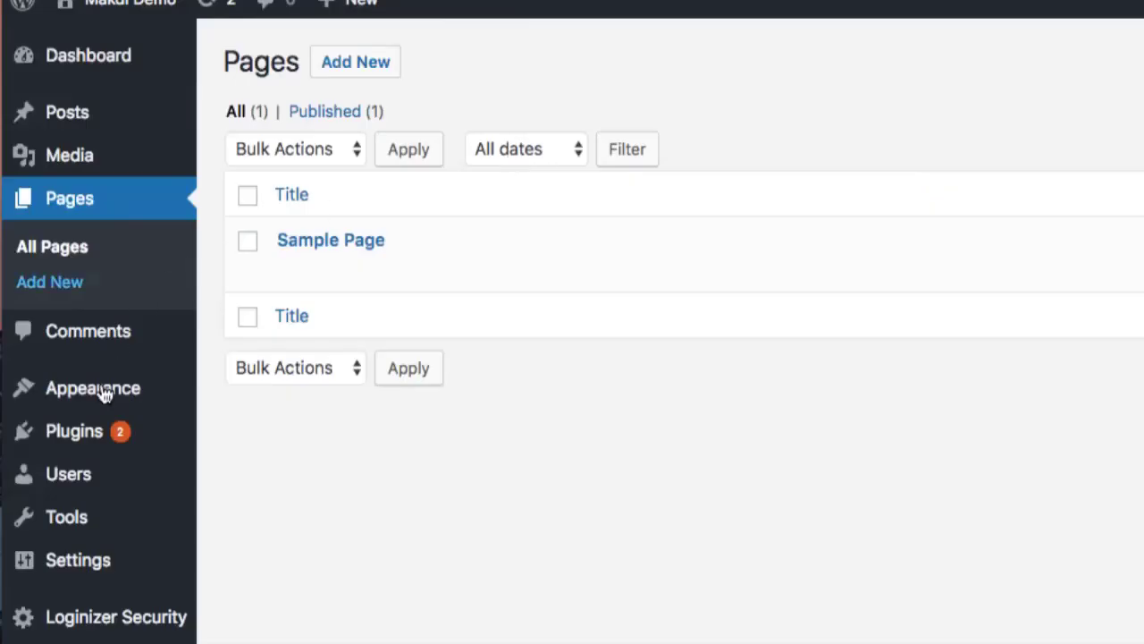
mouse_move(102, 387)
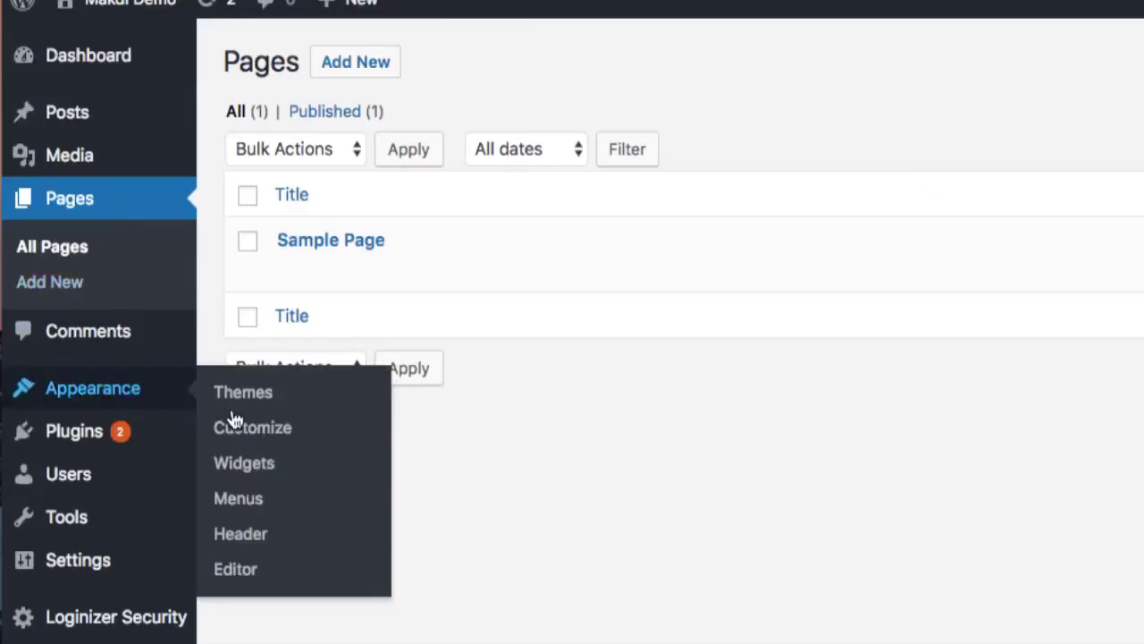
Create a new menu named Main Menu
left_click(231, 501)
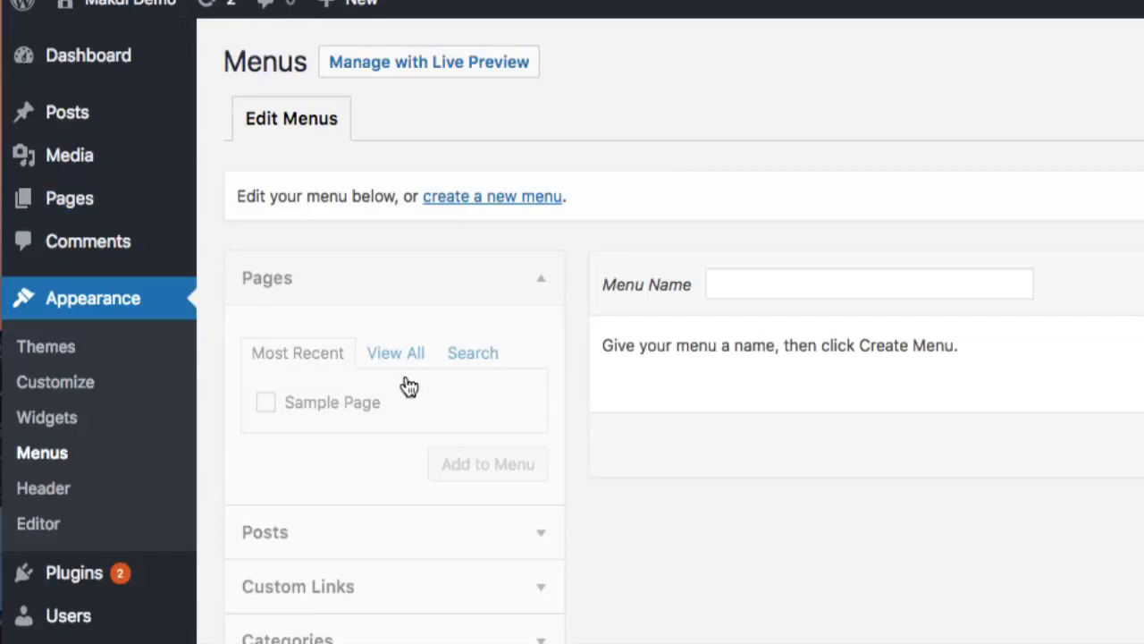
left_click(499, 207)
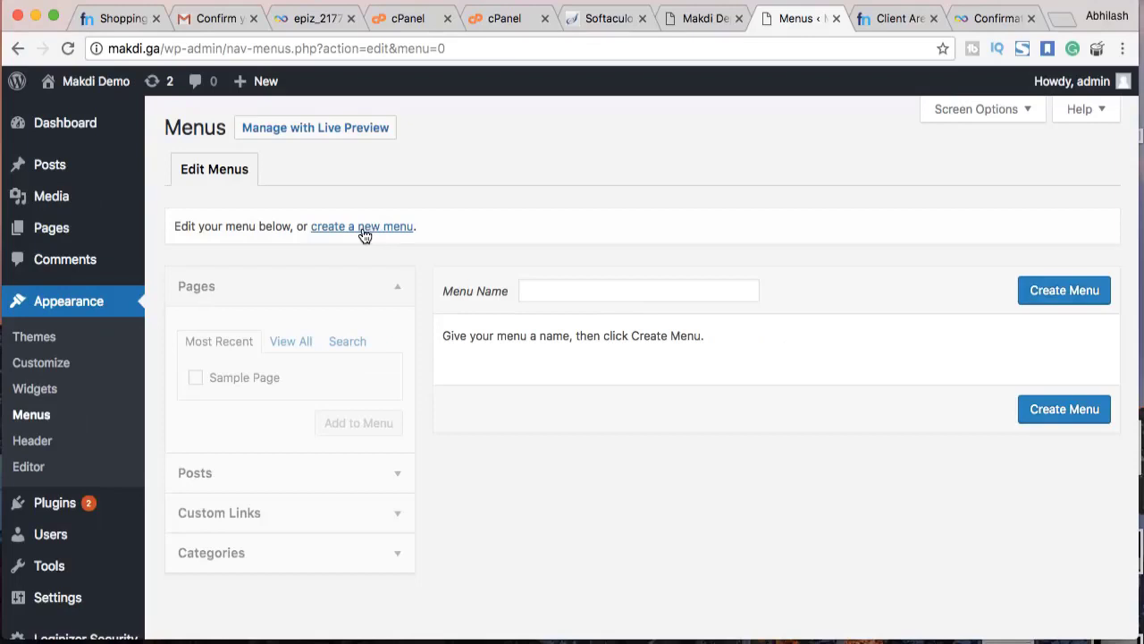
left_click(365, 229)
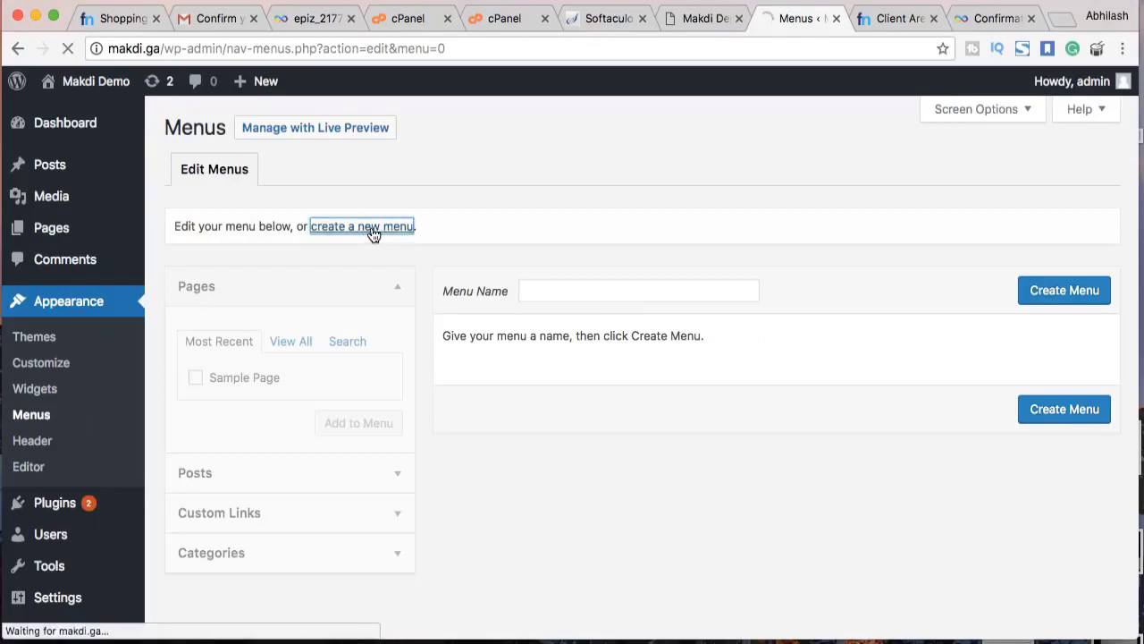
left_click(577, 296)
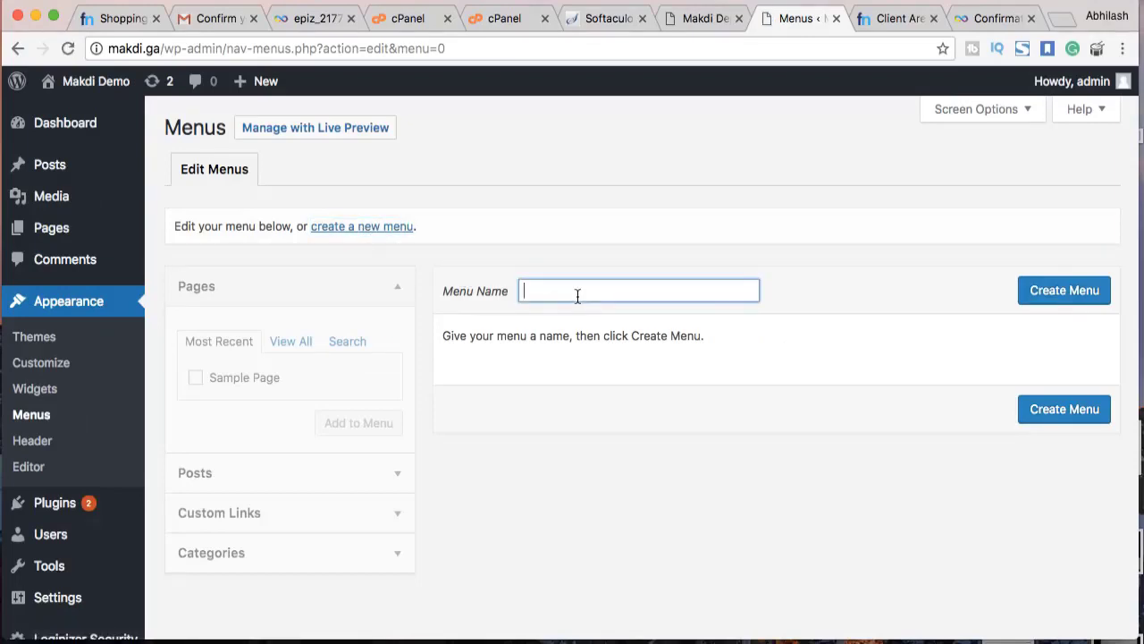
type("Main Menu")
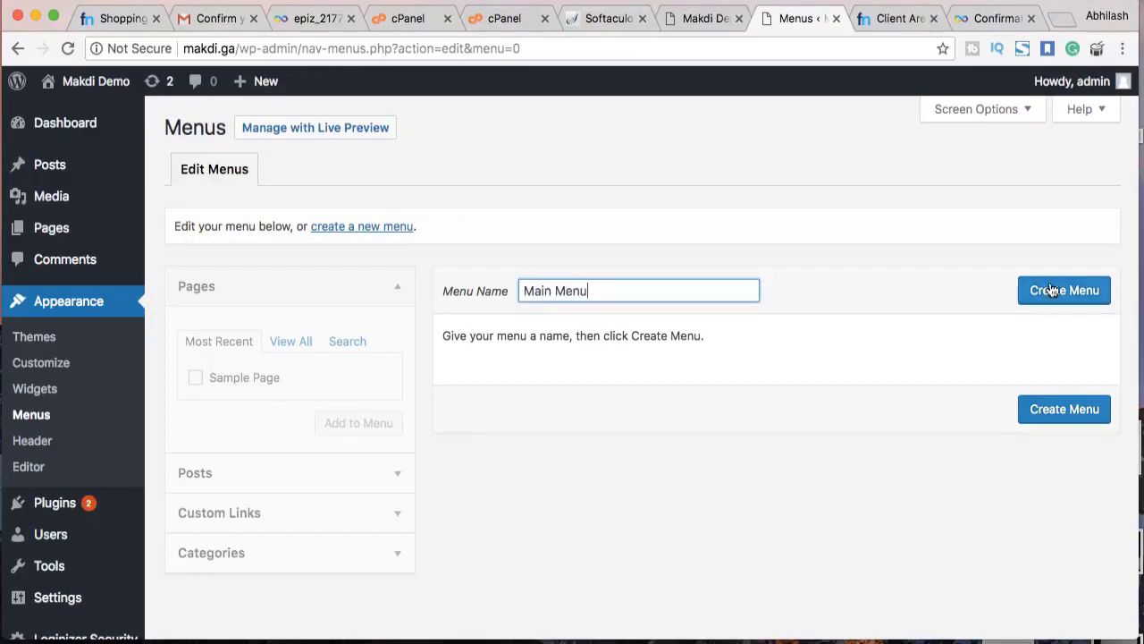
left_click(1051, 288)
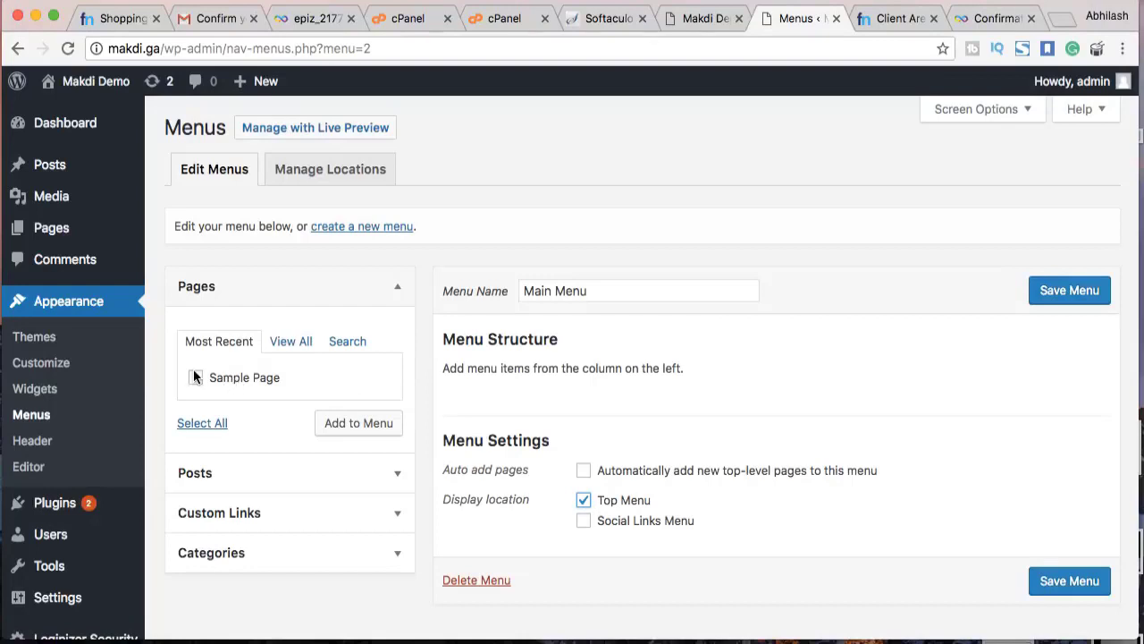
Add Sample Page to Main Menu and save it in the Top Menu location
left_click(264, 398)
left_click(362, 423)
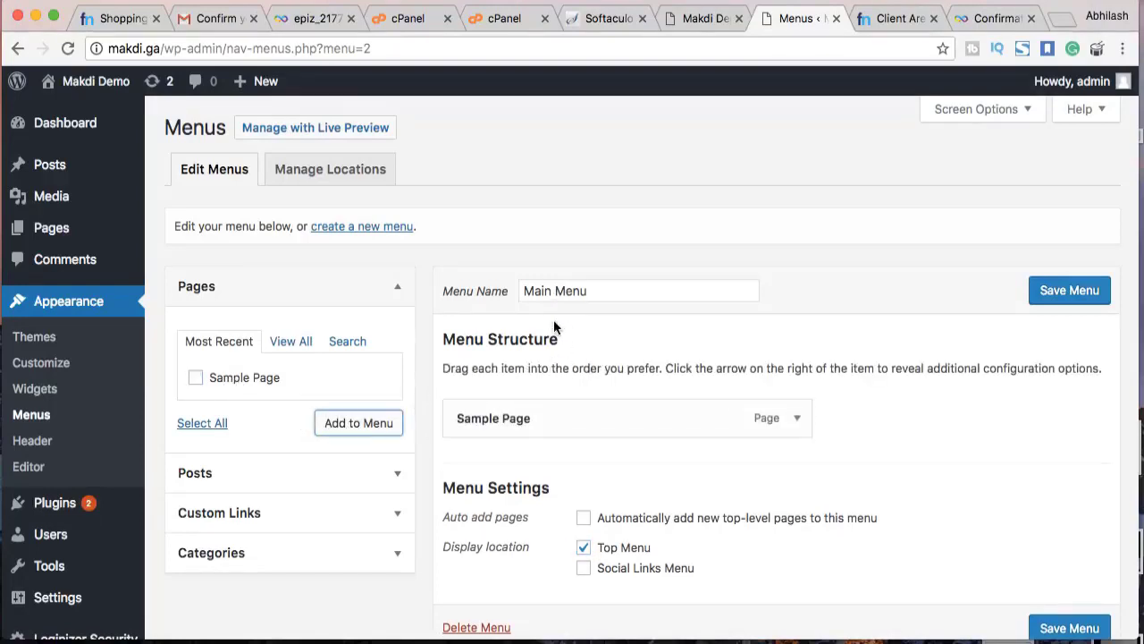
scroll(572, 478, "down", 2)
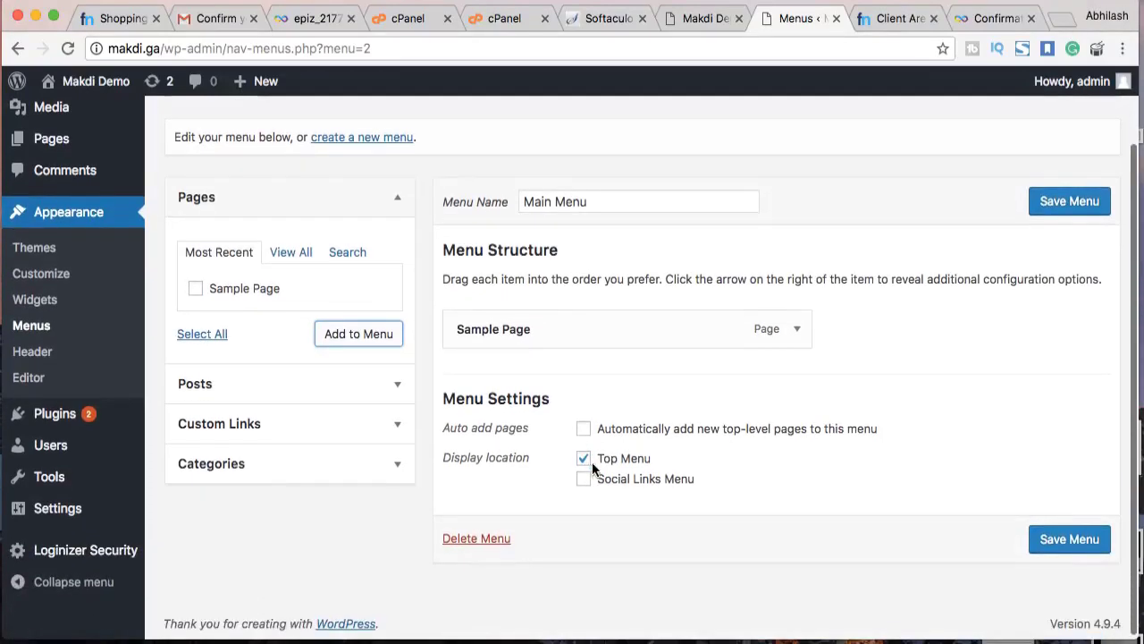
left_click(1053, 534)
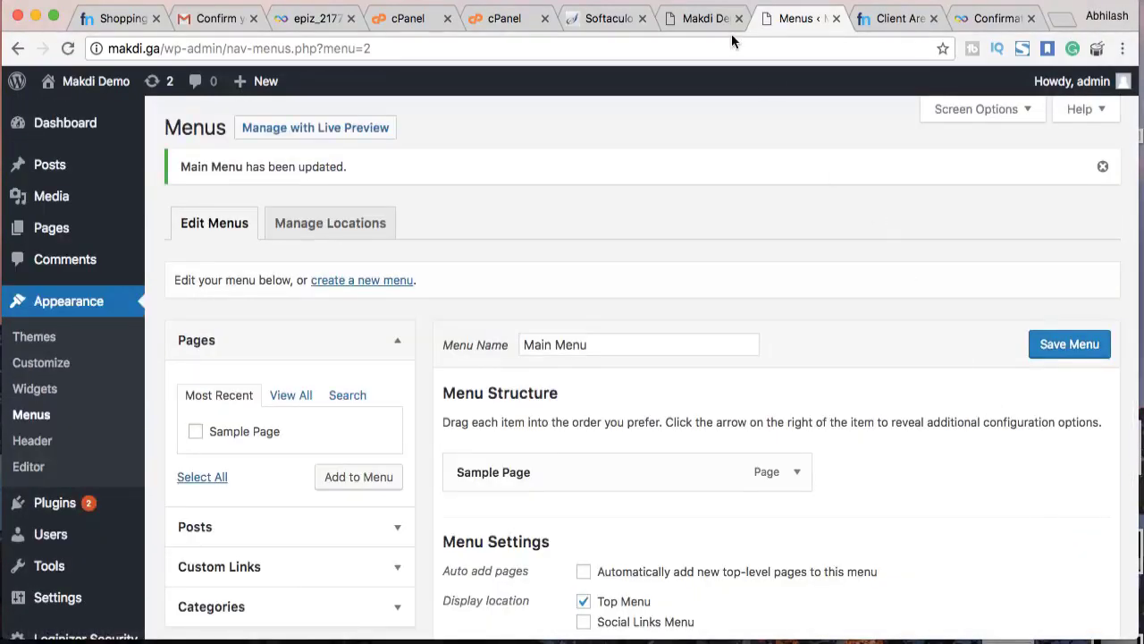
Check that Sample Page shows in the live front page's navigation
left_click(702, 18)
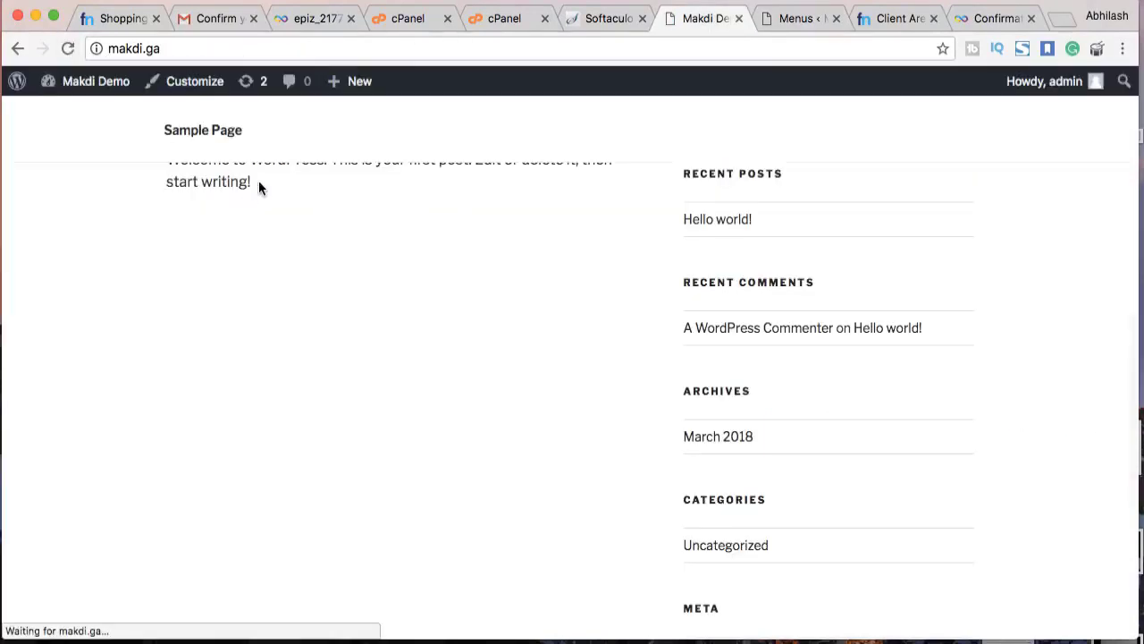
scroll(274, 245, "up", 8)
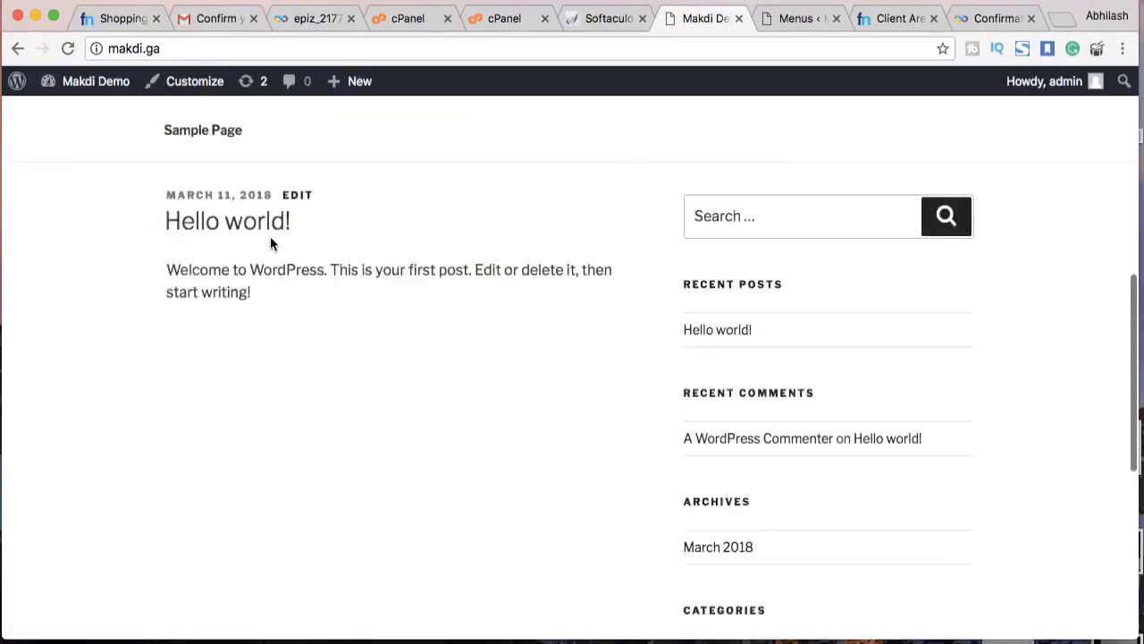
scroll(195, 425, "down", 3)
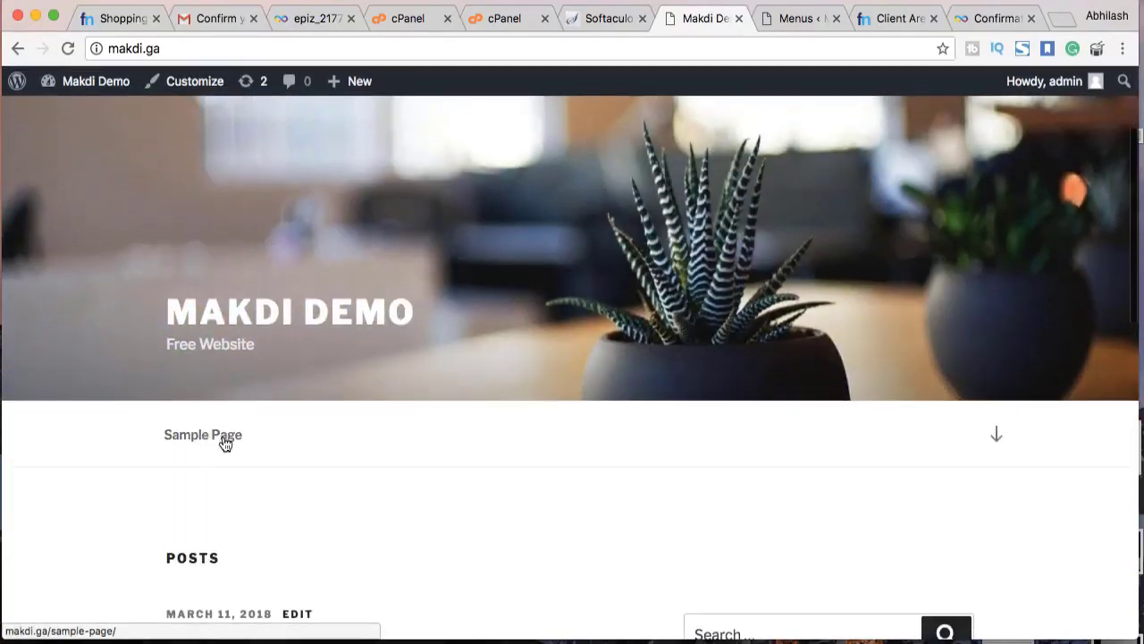
left_click(770, 18)
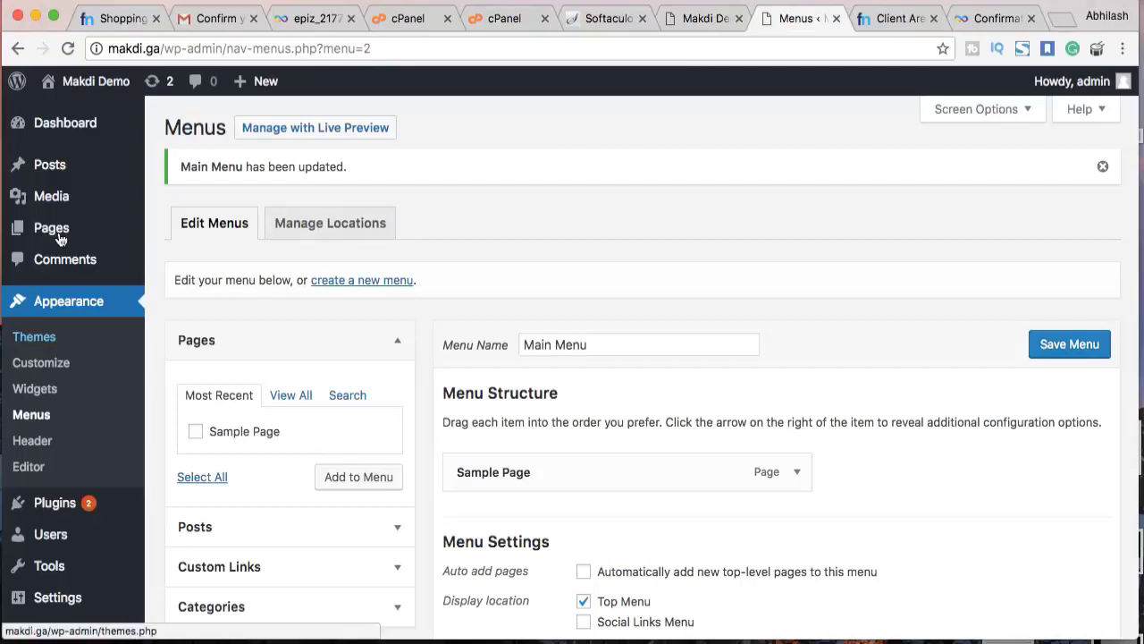
Start a new page titled About
mouse_move(65, 234)
left_click(178, 230)
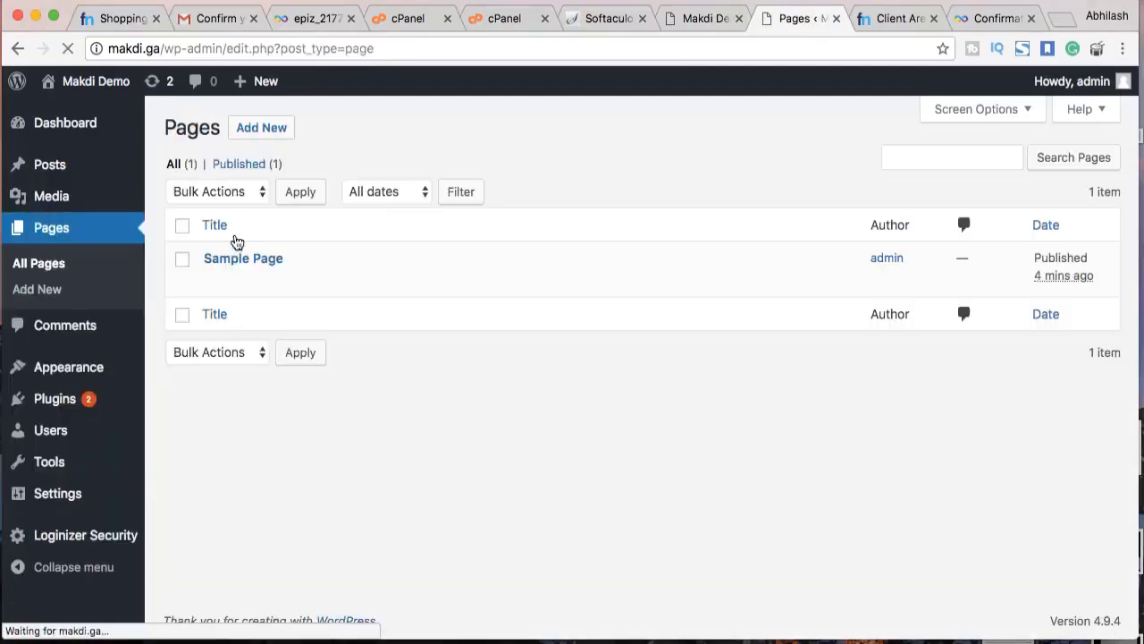
left_click(266, 128)
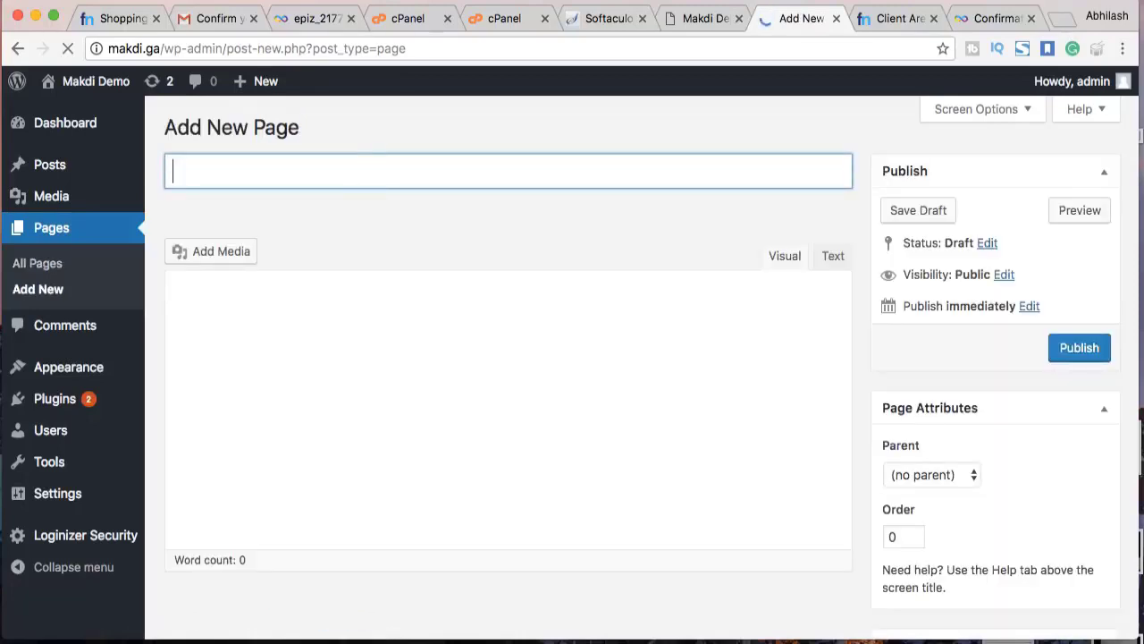
type("About")
Fill the About page body with the about-us placeholder sentence repeated several times
left_click(360, 331)
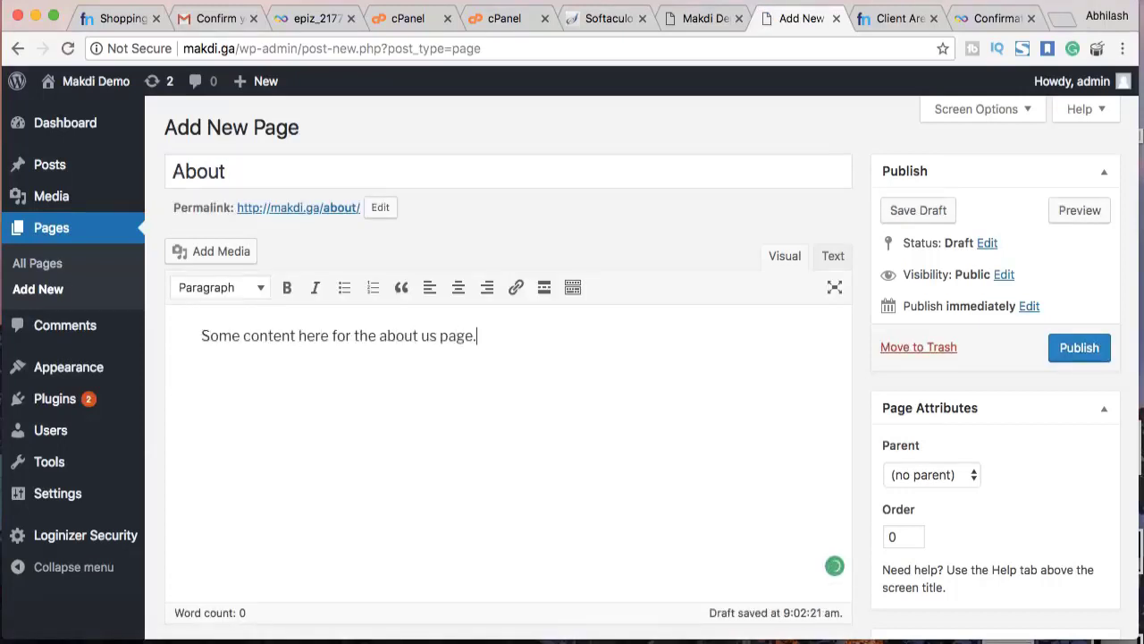
left_click_drag(480, 336, 202, 336)
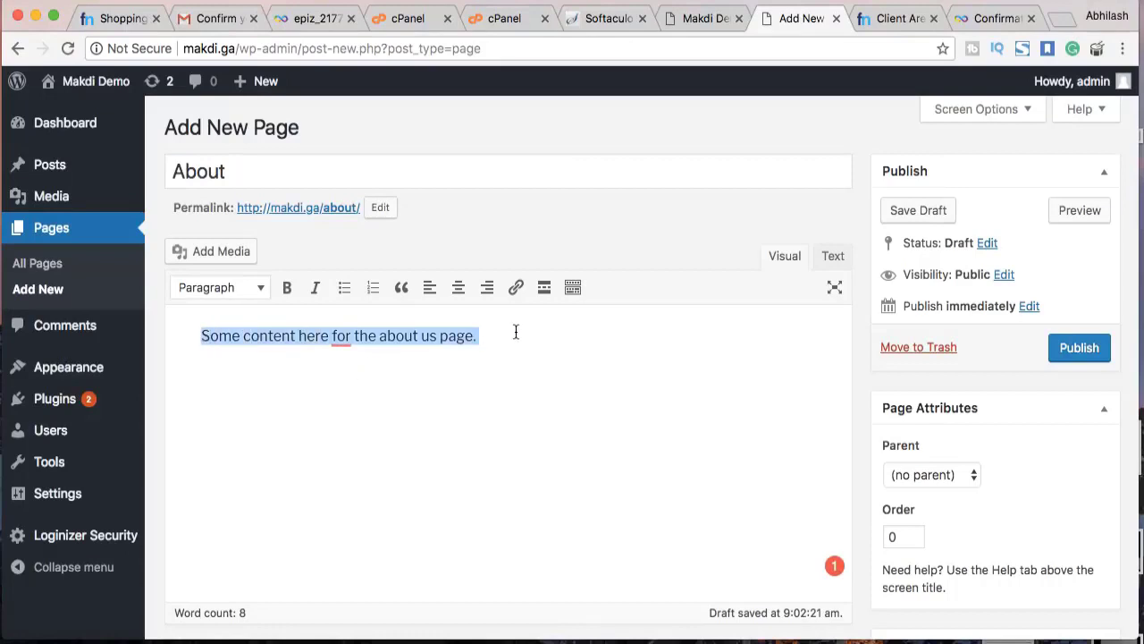
key("super+c")
key("Right")
key("super+v")
key("super+v")
type("v")
key("super+space")
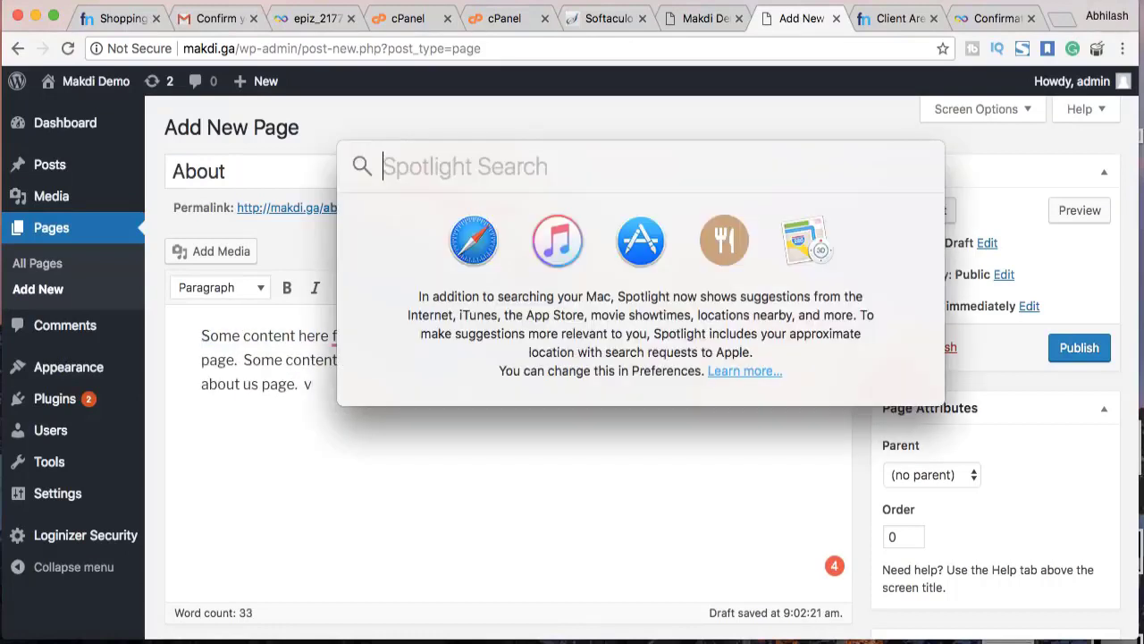
key("Escape")
key("BackSpace")
key("super+v")
key("super+v")
key("super+v")
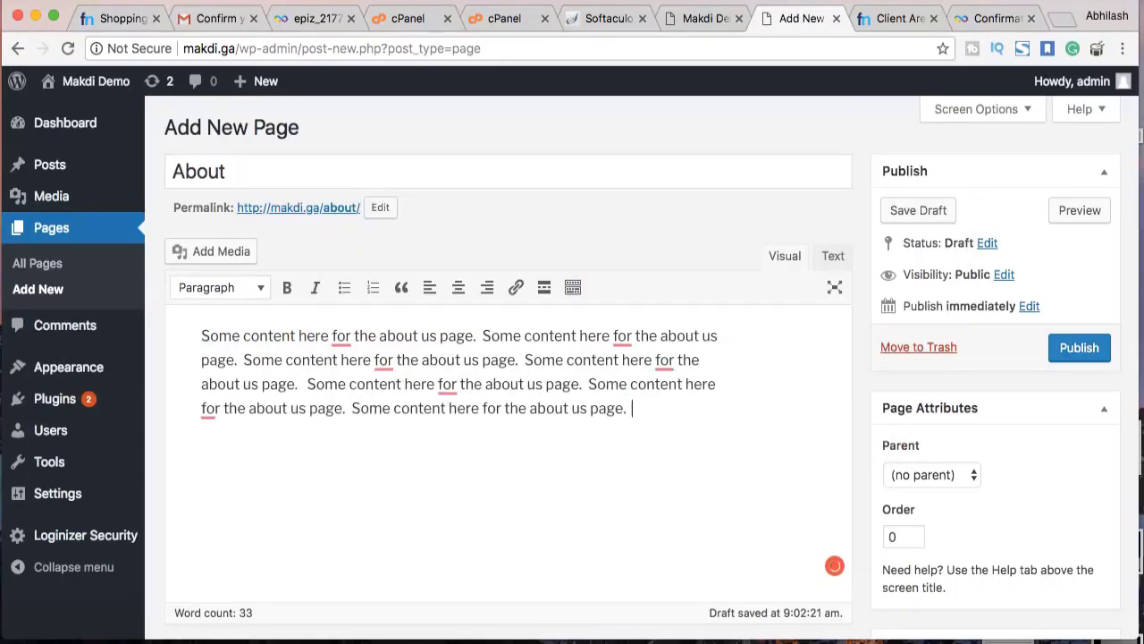
key("super+v")
scroll(967, 434, "down", 2)
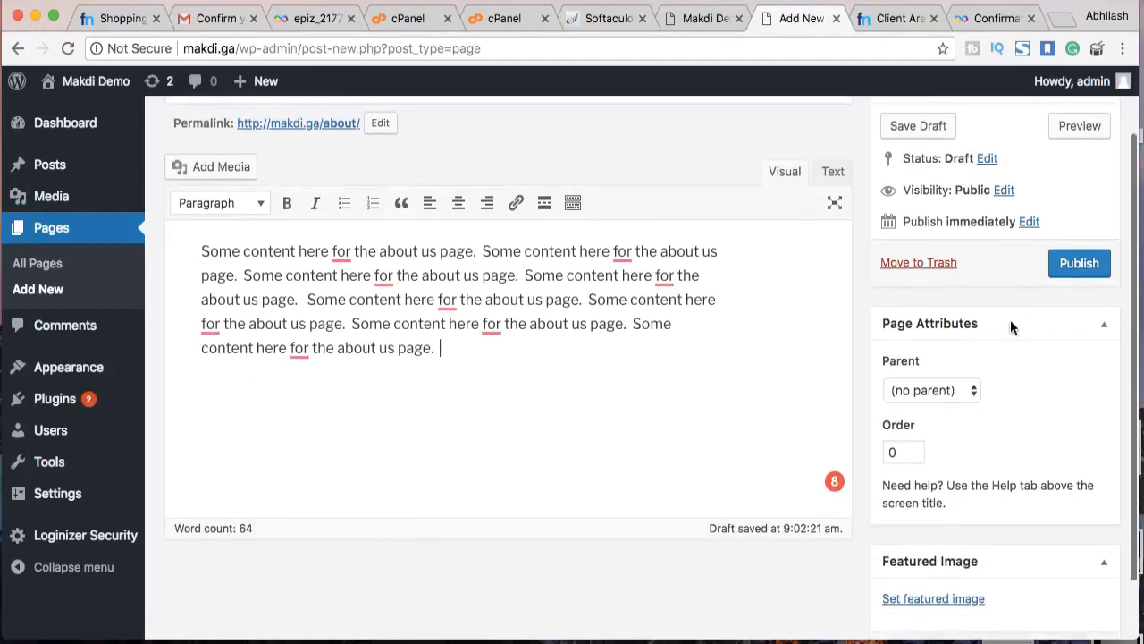
Publish the About page
left_click(1068, 273)
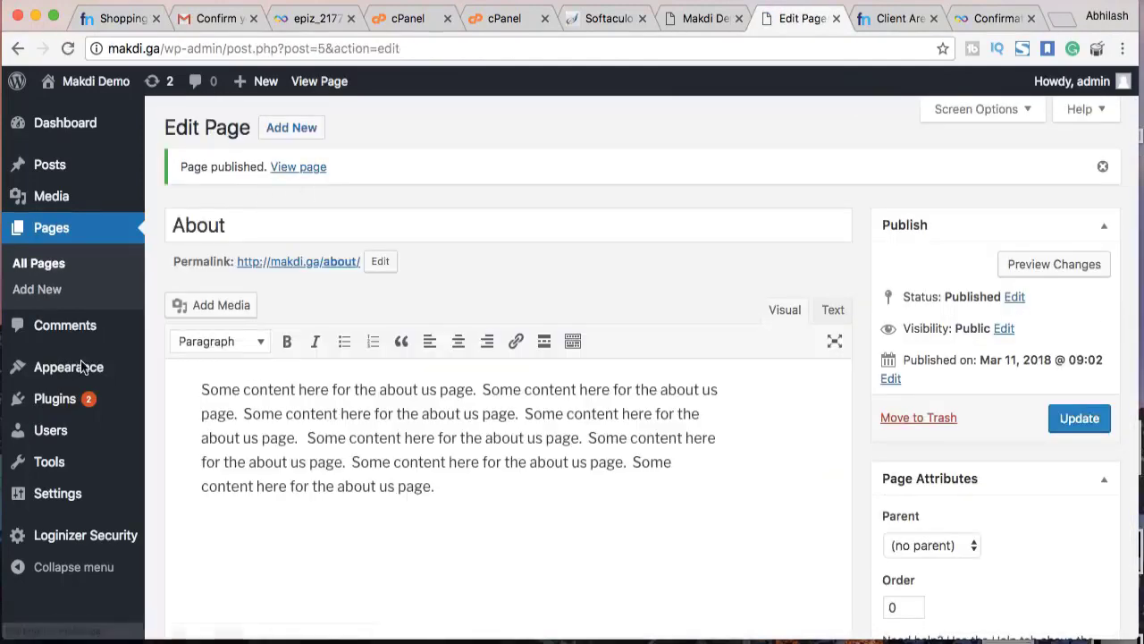
mouse_move(81, 367)
left_click(175, 448)
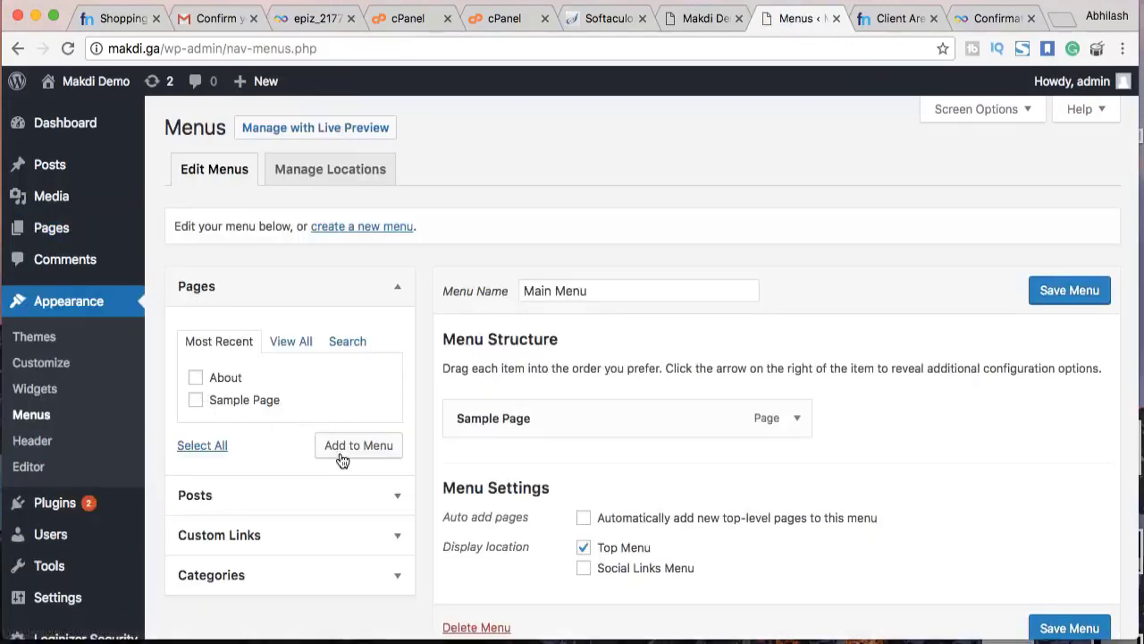
Add About to Main Menu after Sample Page and save the menu
left_click(342, 457)
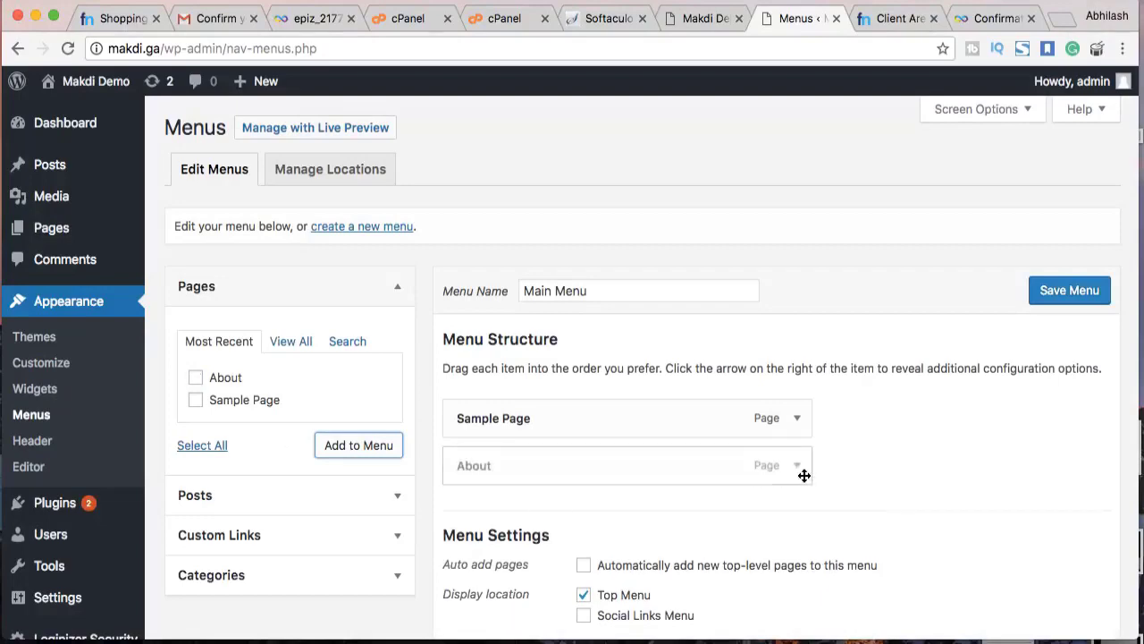
left_click(1077, 291)
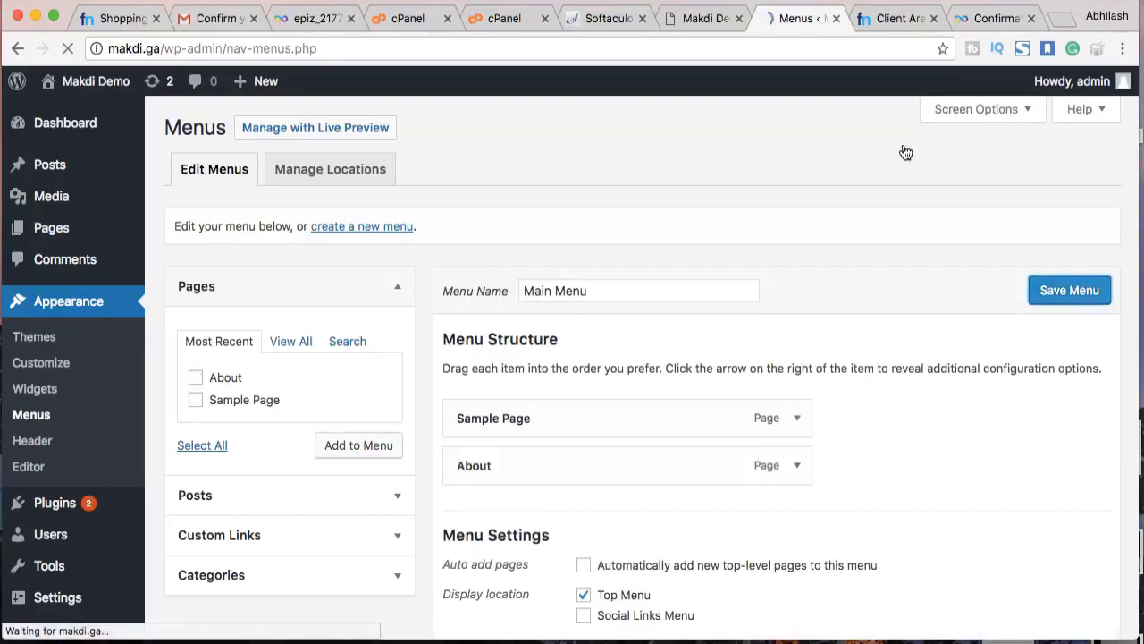
Reload the live site and open About from its menu at makdi.ga/about/
key("ctrl+shift+Tab")
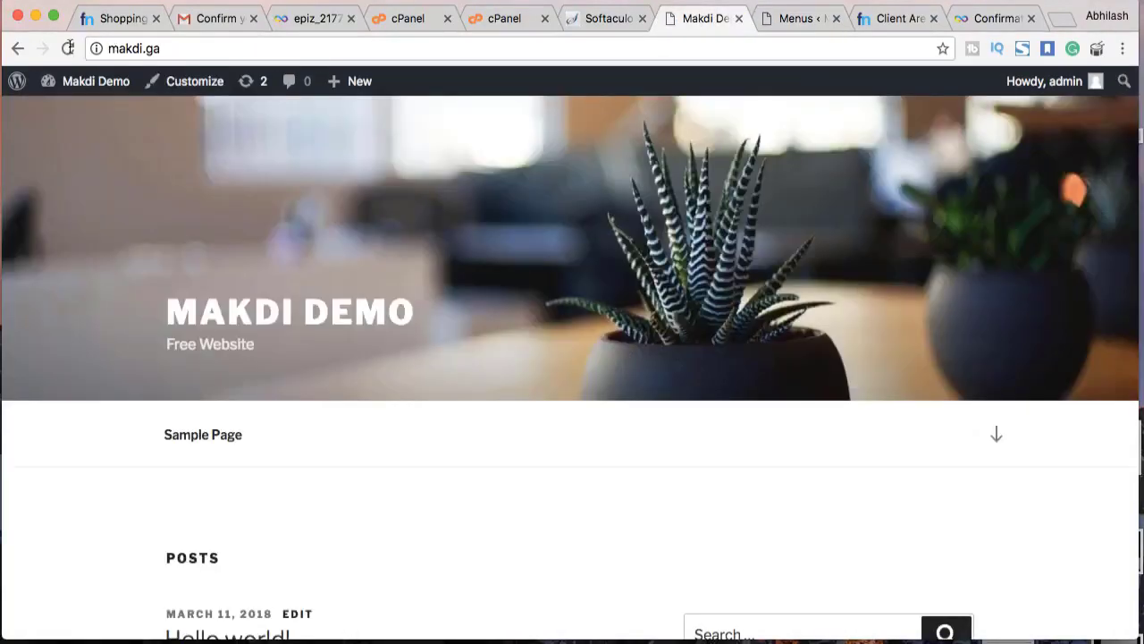
key("super+r")
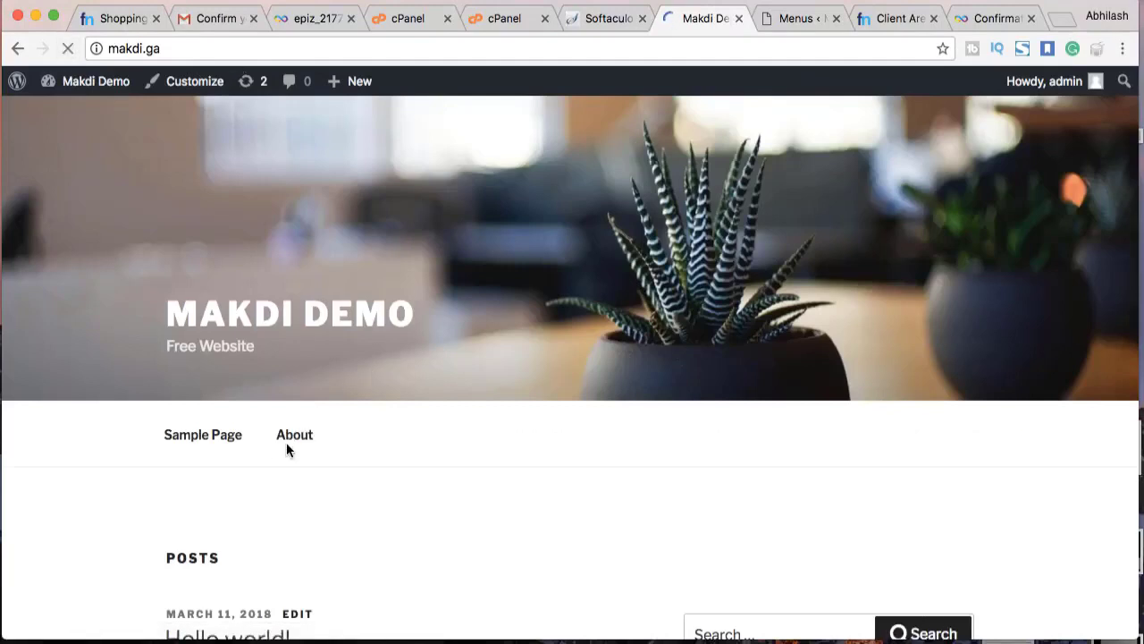
left_click(295, 436)
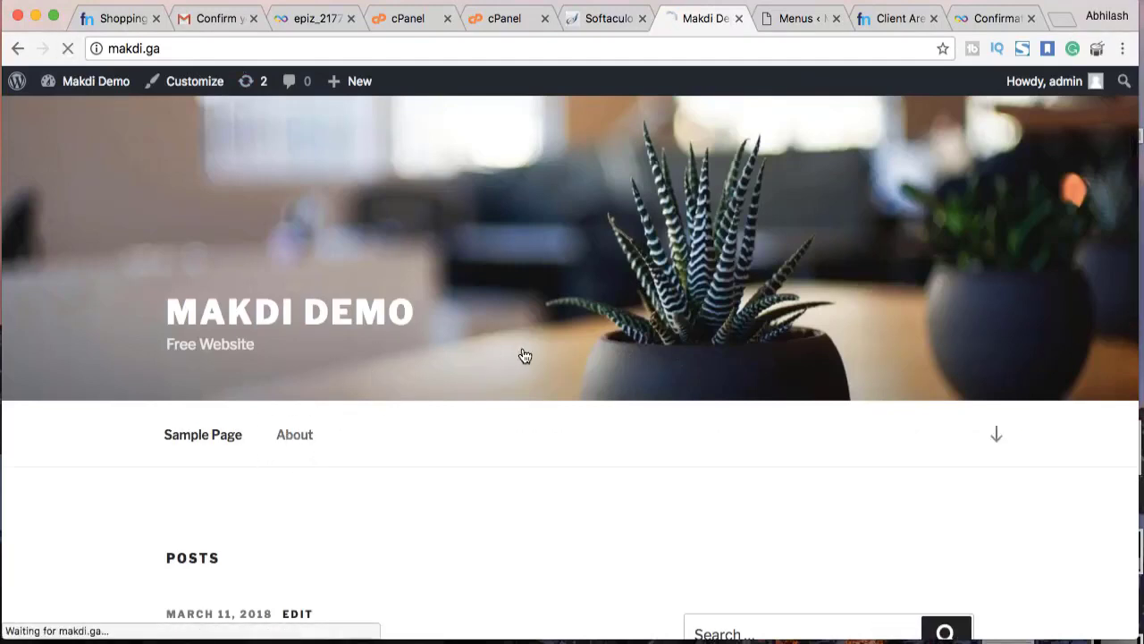
scroll(527, 352, "down", 2)
scroll(527, 352, "up", 2)
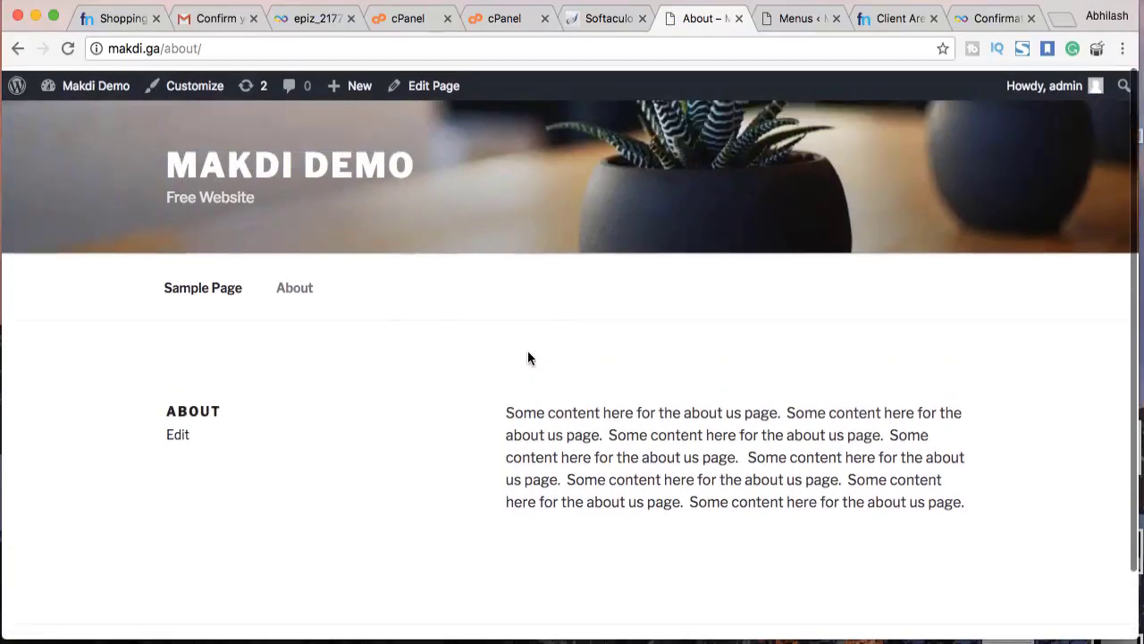
scroll(528, 352, "down", 2)
scroll(527, 357, "up", 2)
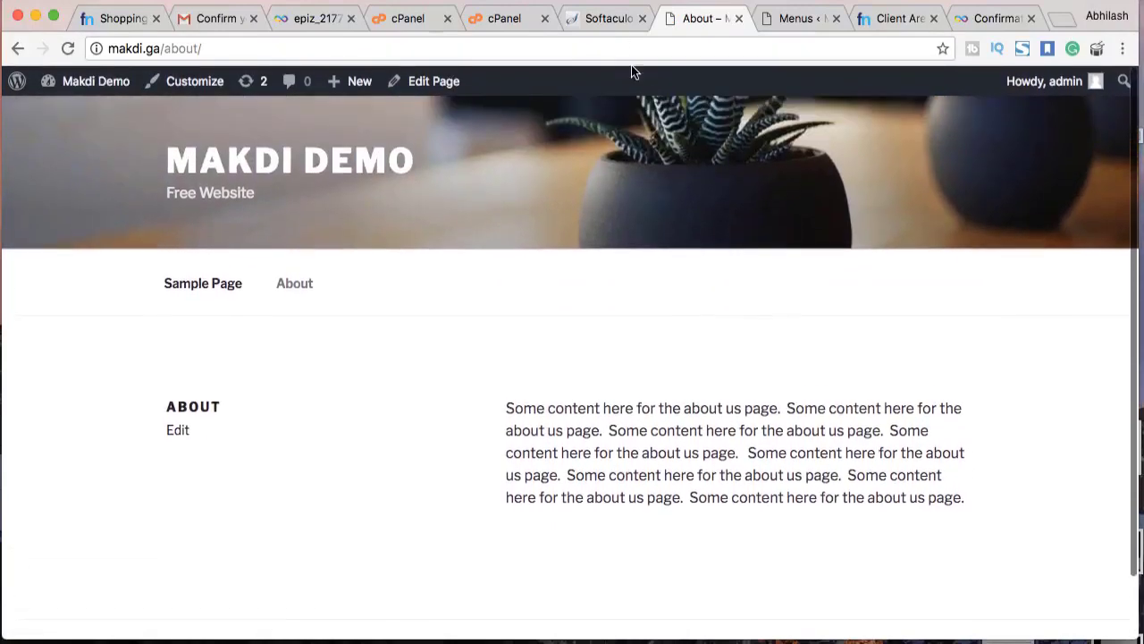
Bring up the installed themes list, showing Twenty Seventeen active
left_click(608, 20)
left_click(698, 19)
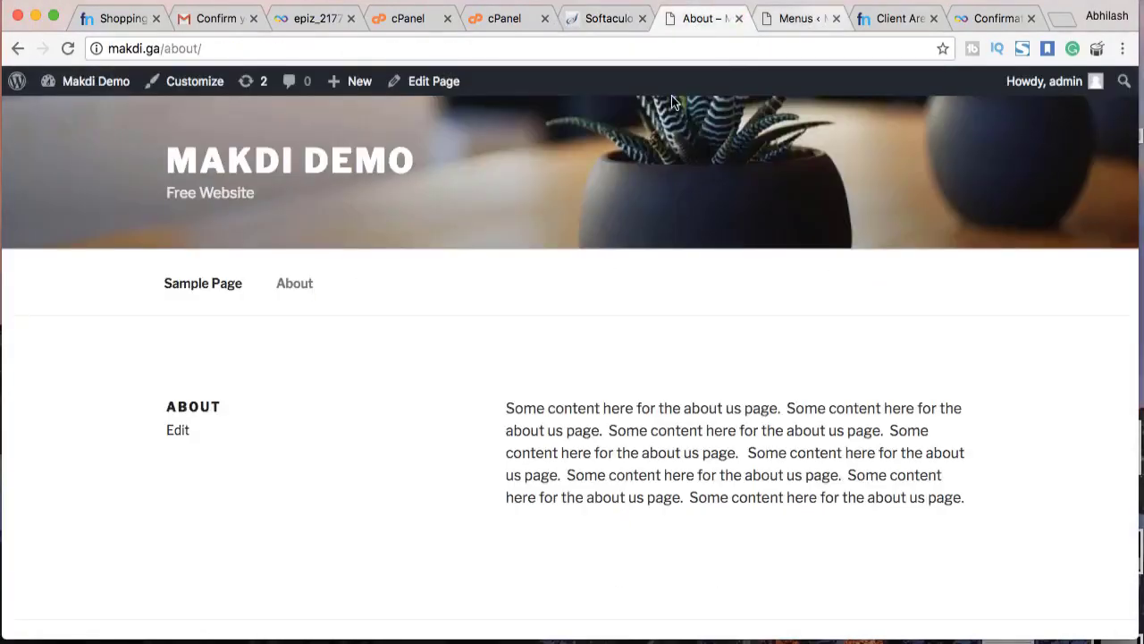
left_click(796, 18)
left_click(138, 336)
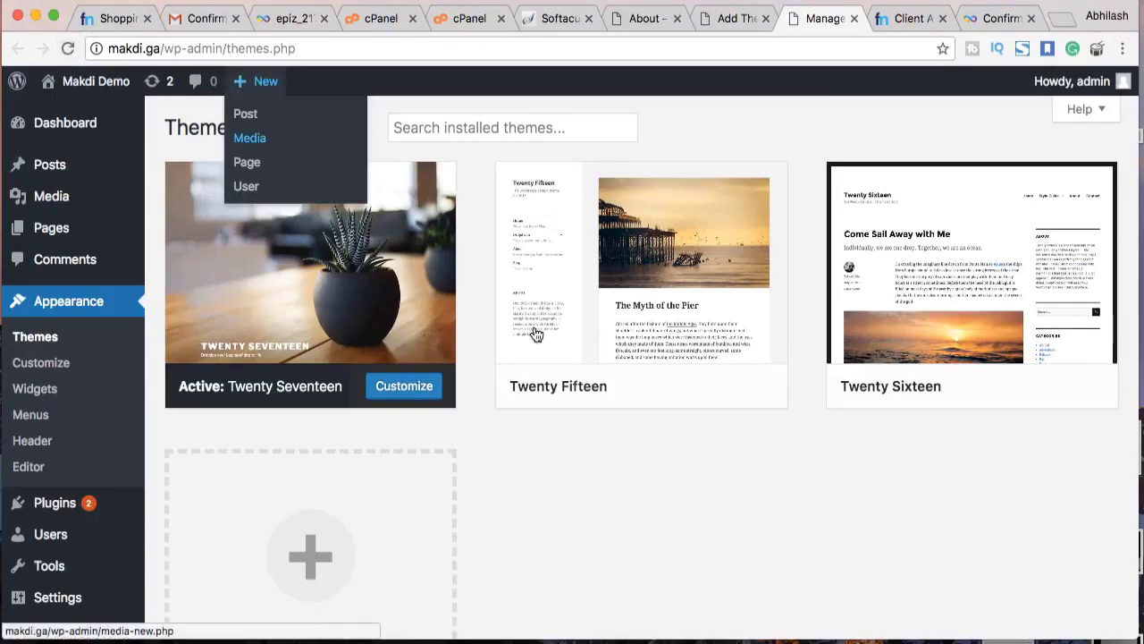
Activate the Twenty Sixteen theme and view the live Makdi Demo homepage
mouse_move(671, 365)
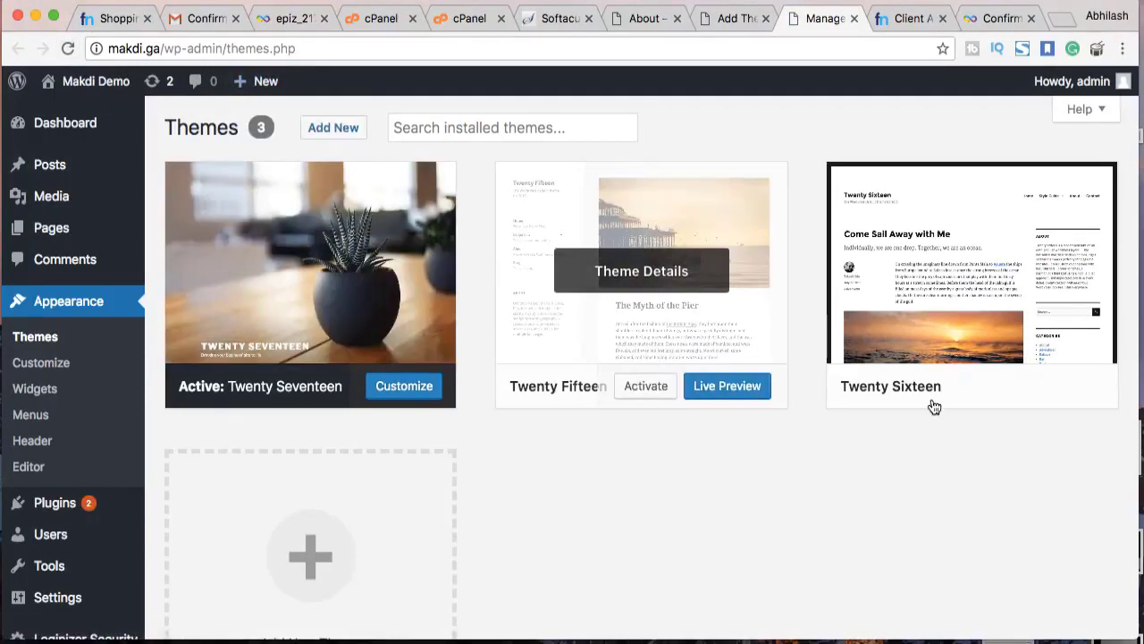
mouse_move(971, 396)
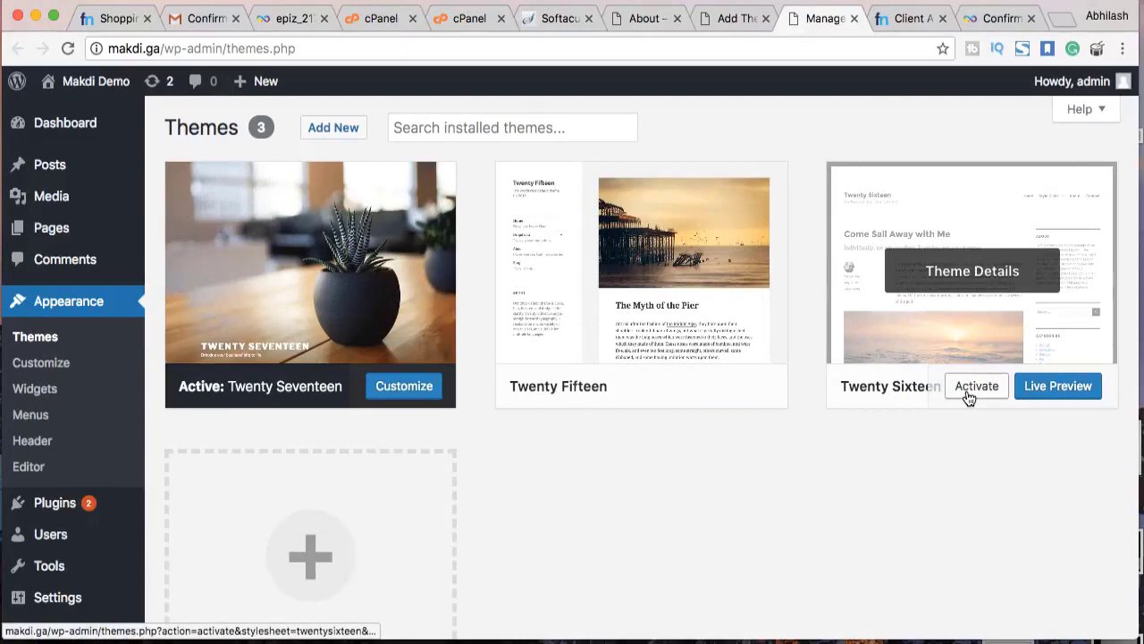
left_click(968, 397)
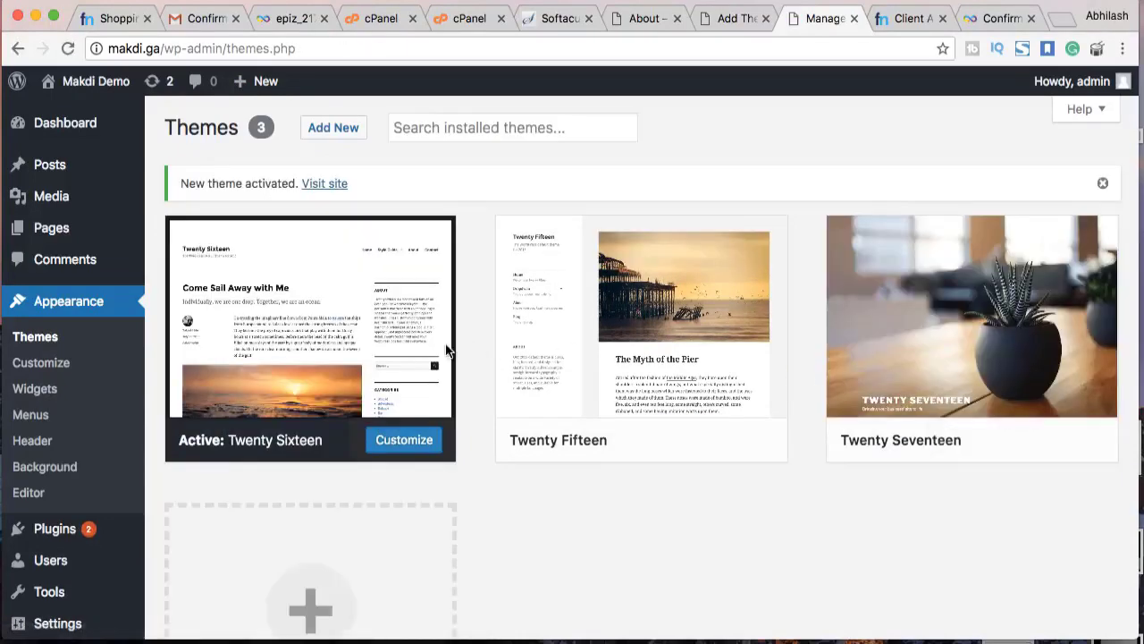
left_click(327, 184, "super")
left_click(825, 24)
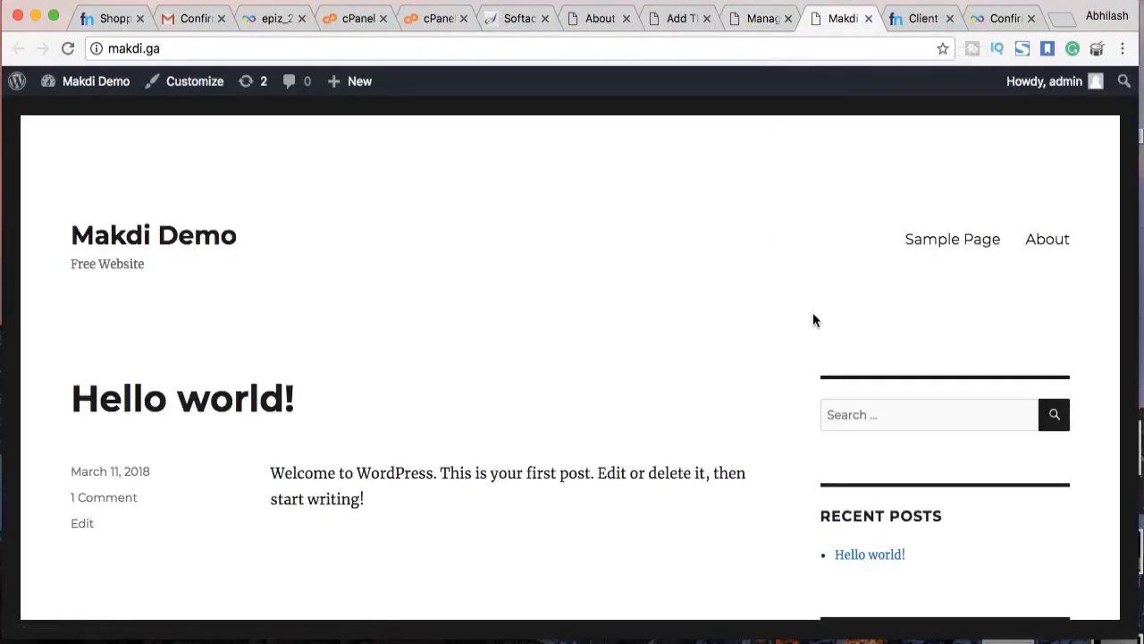
View the About and Sample Page pages in Twenty Sixteen, then return to Themes
scroll(813, 317, "down", 5)
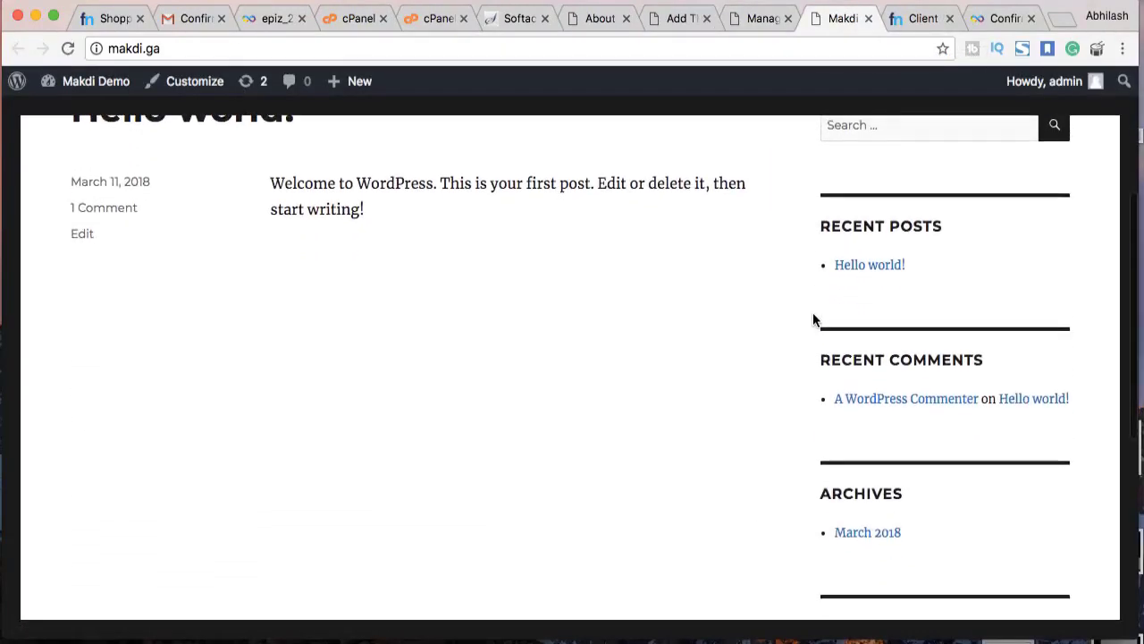
scroll(813, 317, "up", 2)
scroll(813, 314, "up", 2)
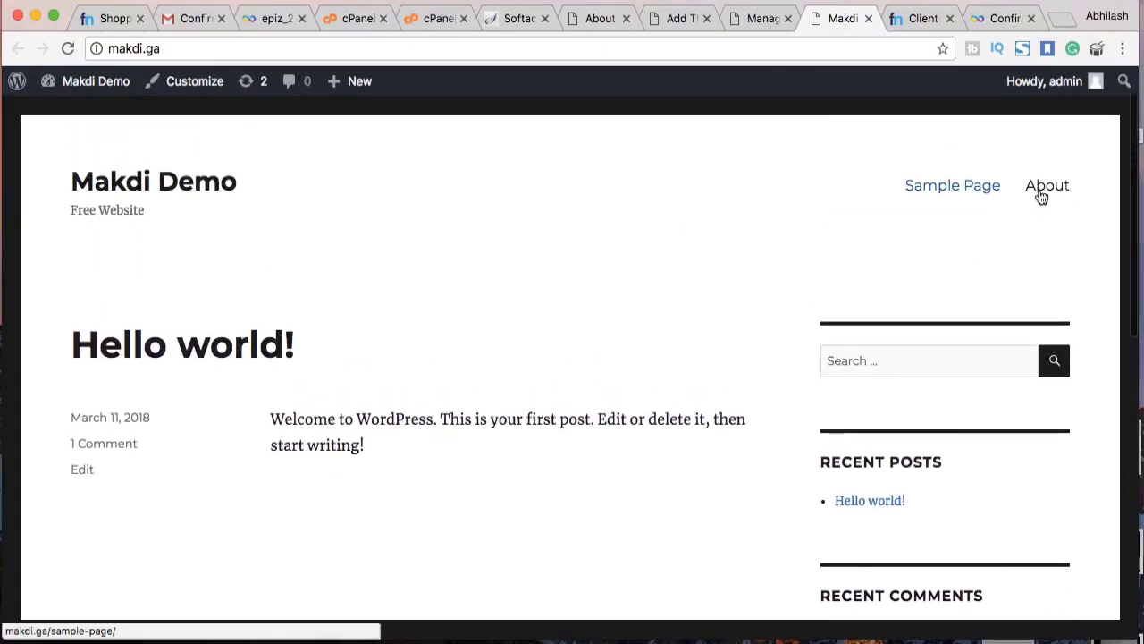
left_click(1041, 190)
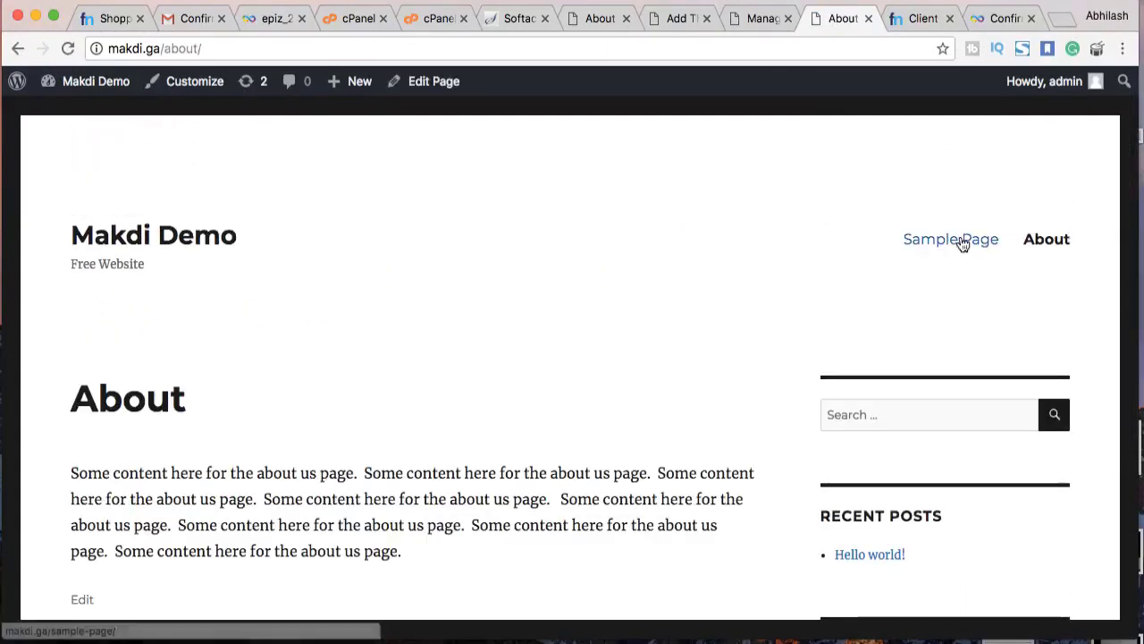
left_click(963, 243)
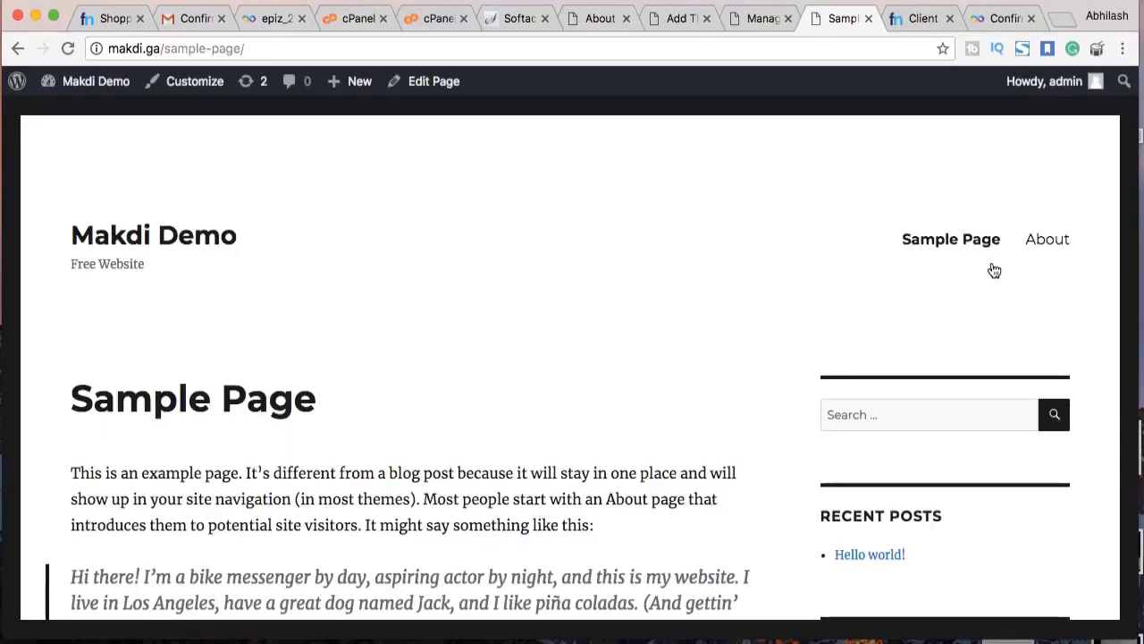
scroll(1036, 224, "up", 2)
left_click(1046, 205)
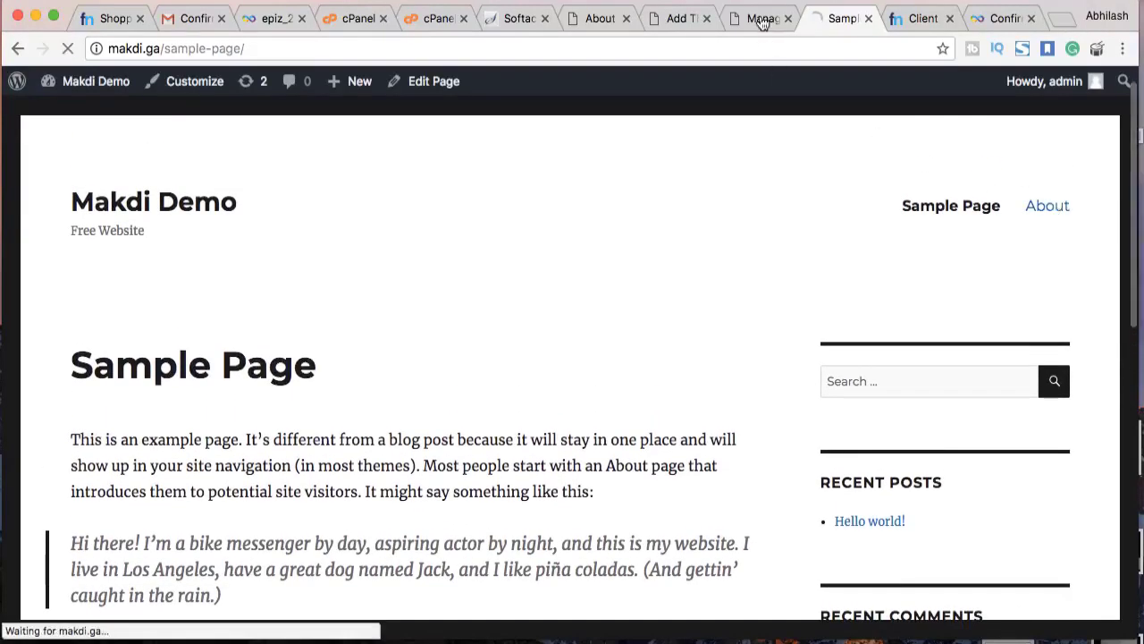
left_click(759, 20)
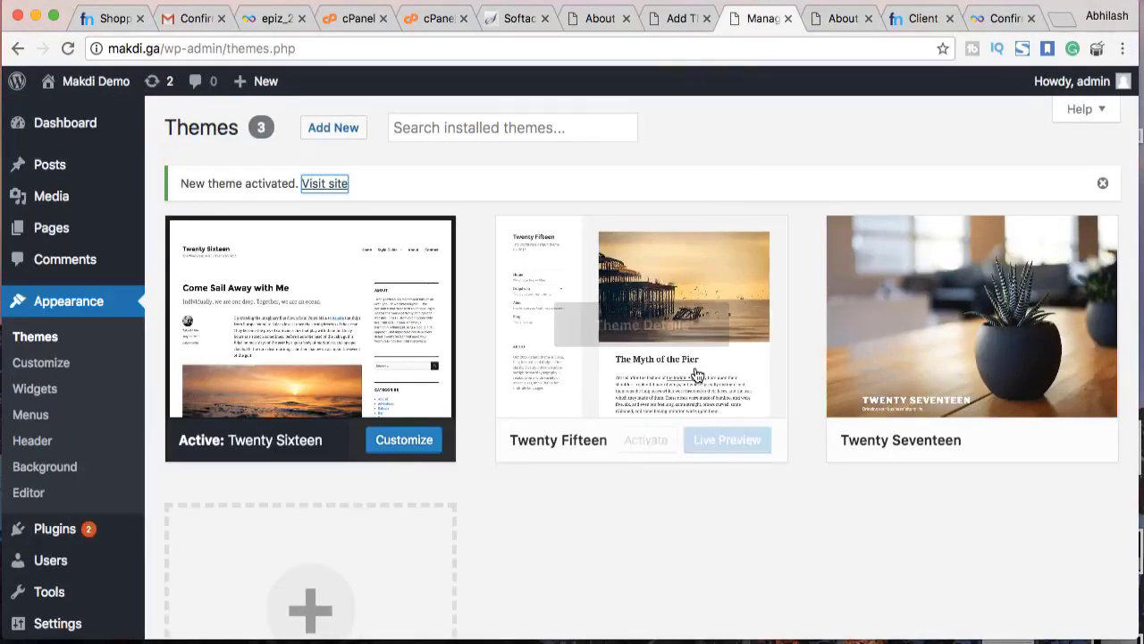
Activate Twenty Fifteen and reload the About page to see its sidebar layout
left_click(666, 394)
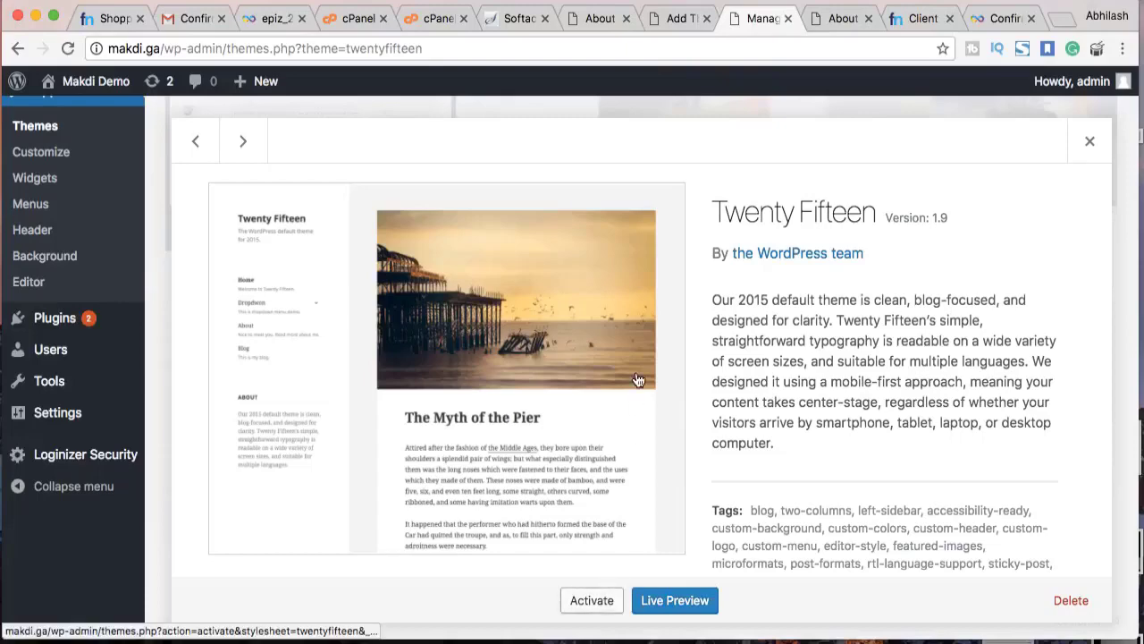
left_click(592, 600)
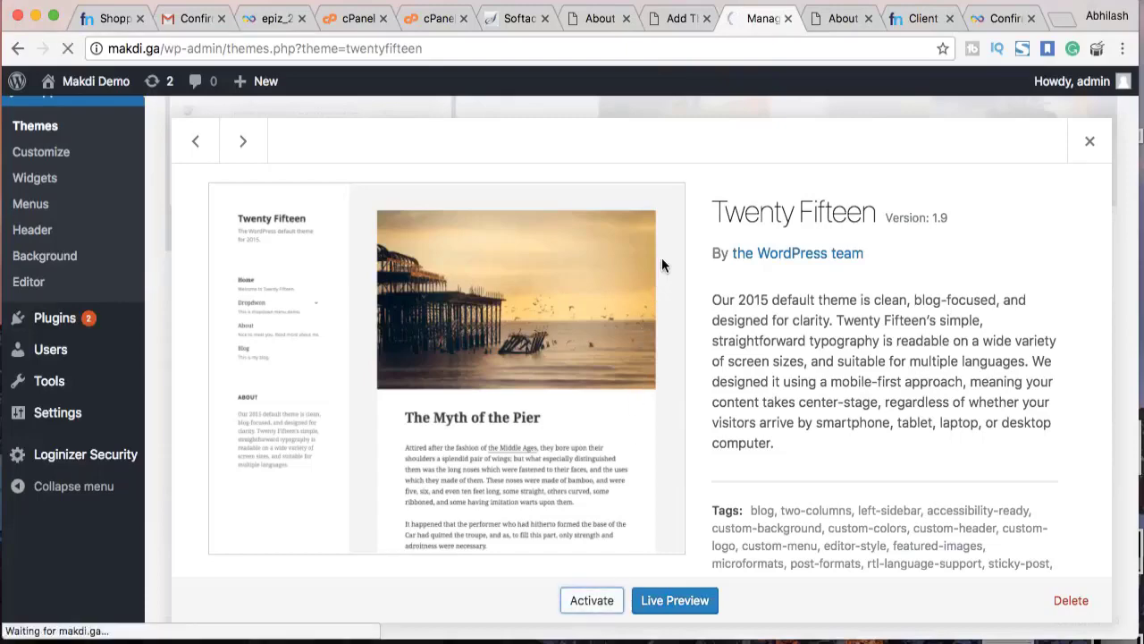
key("ctrl+Tab")
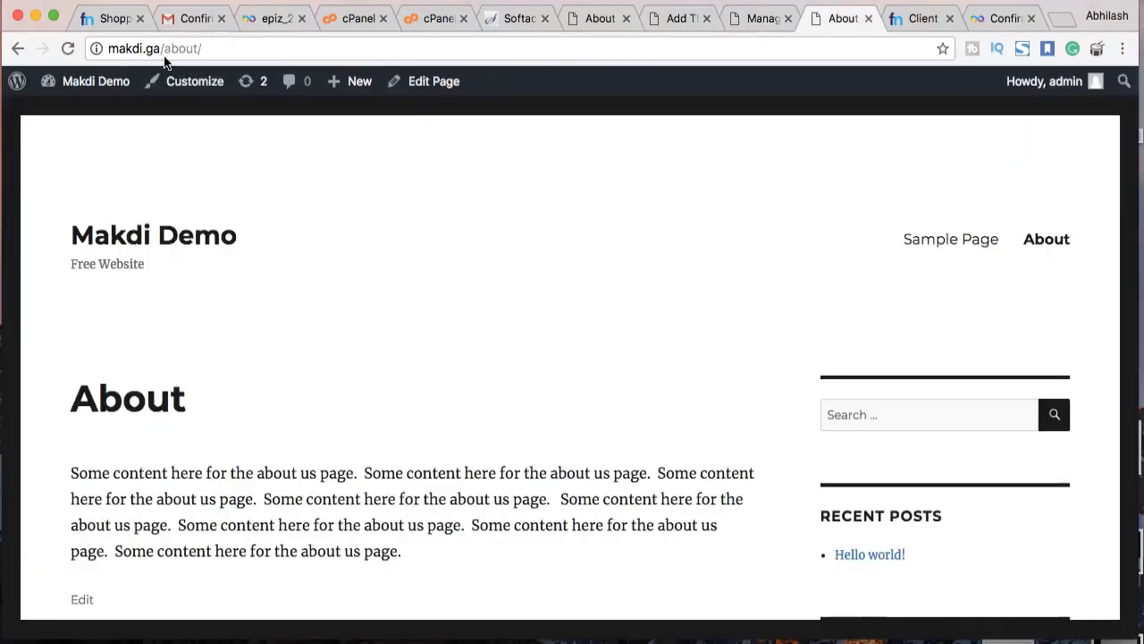
key("super+r")
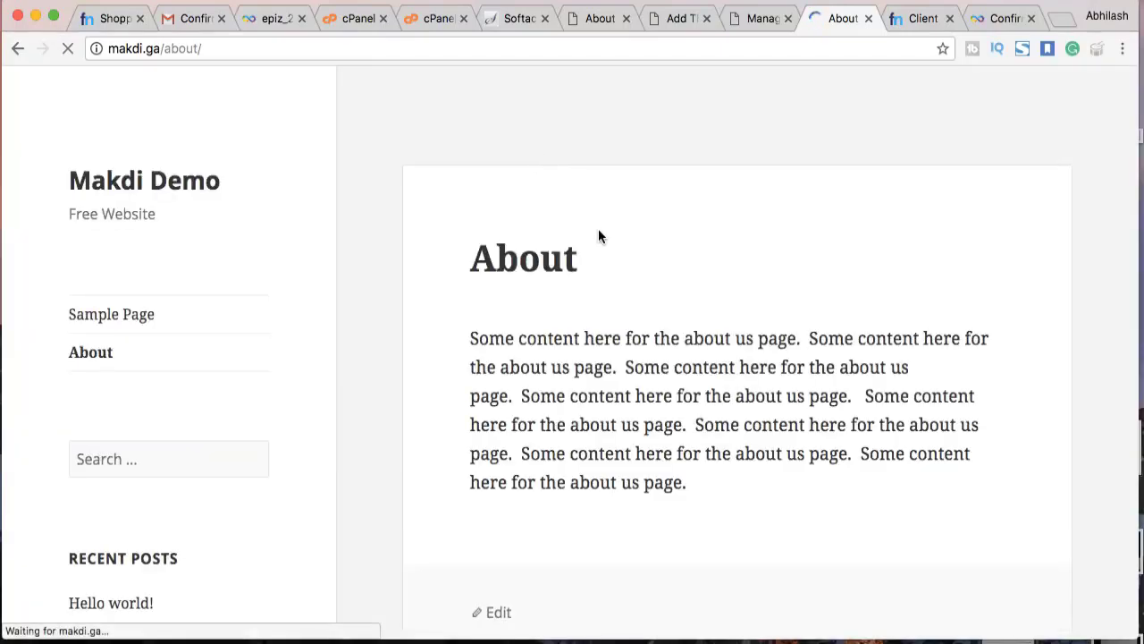
scroll(599, 234, "down", 10)
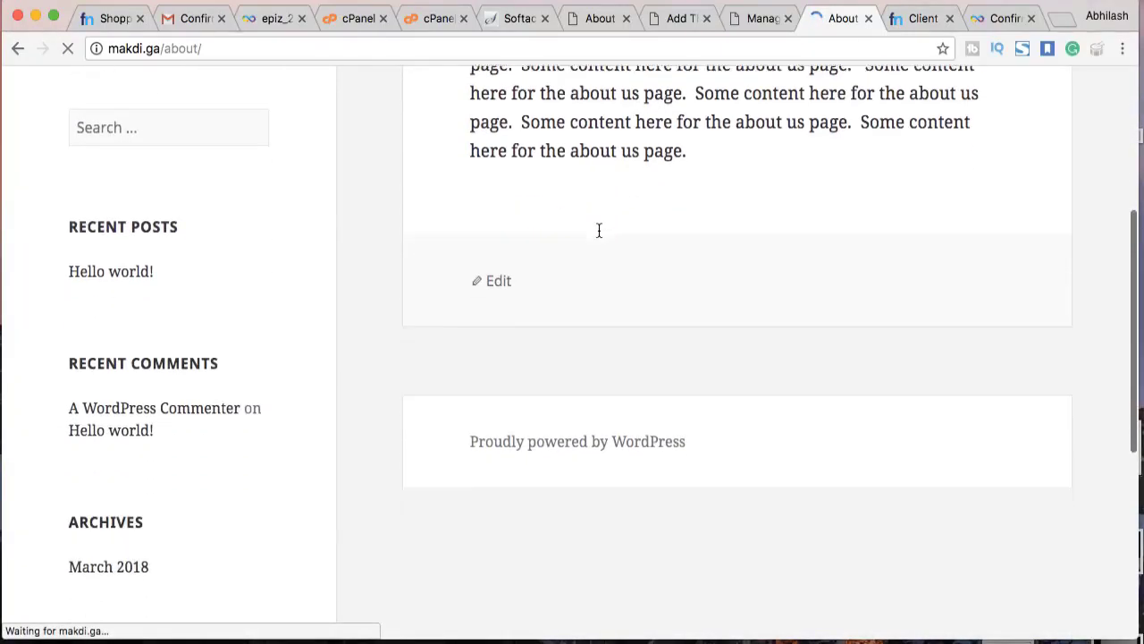
scroll(599, 236, "up", 15)
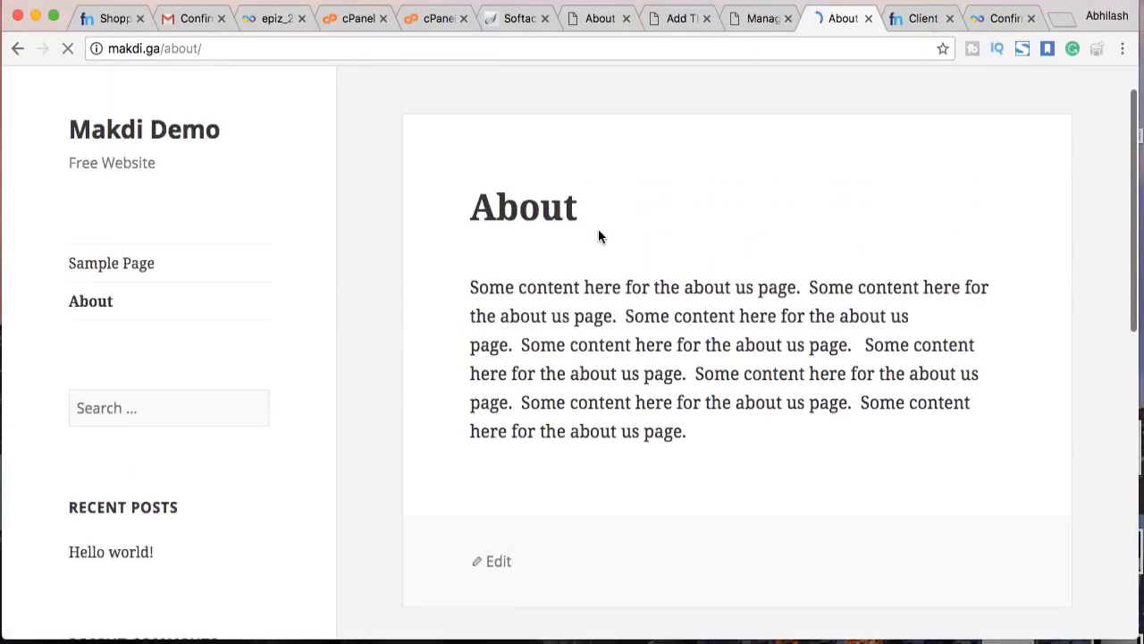
scroll(599, 236, "down", 10)
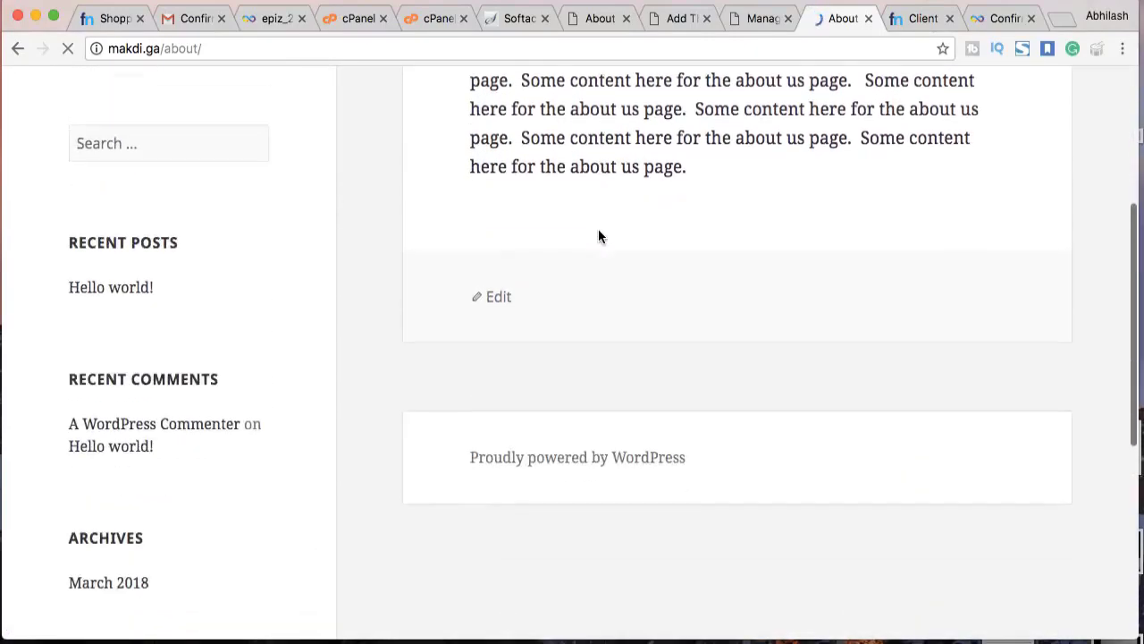
scroll(599, 235, "up", 10)
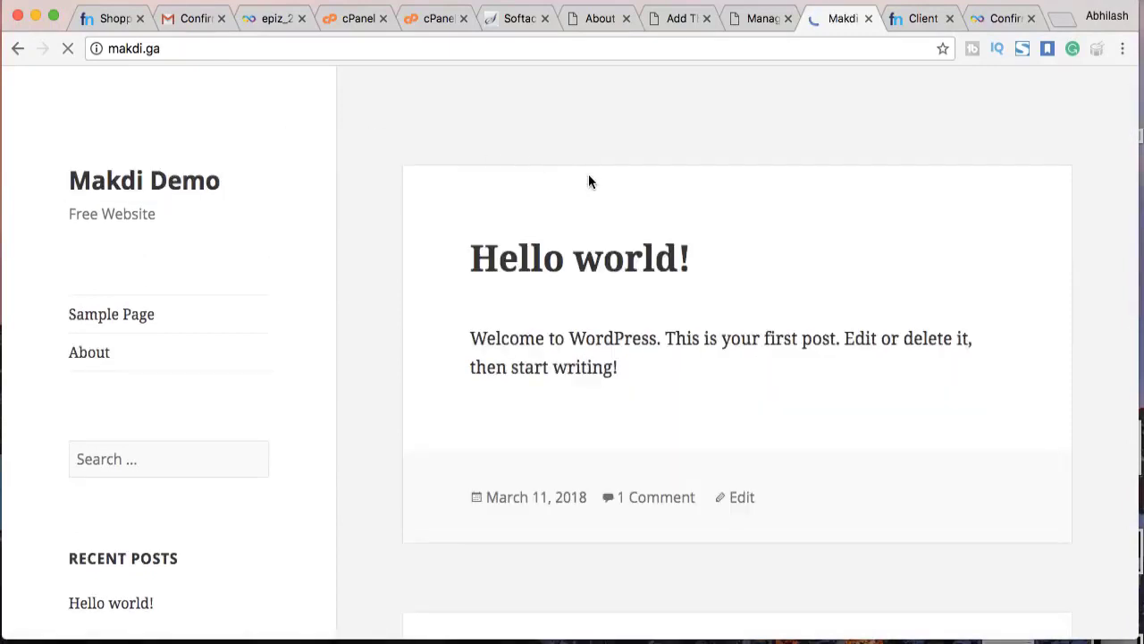
Browse the Popular themes list and install the Business A Spa theme
left_click(733, 18)
left_click(340, 129)
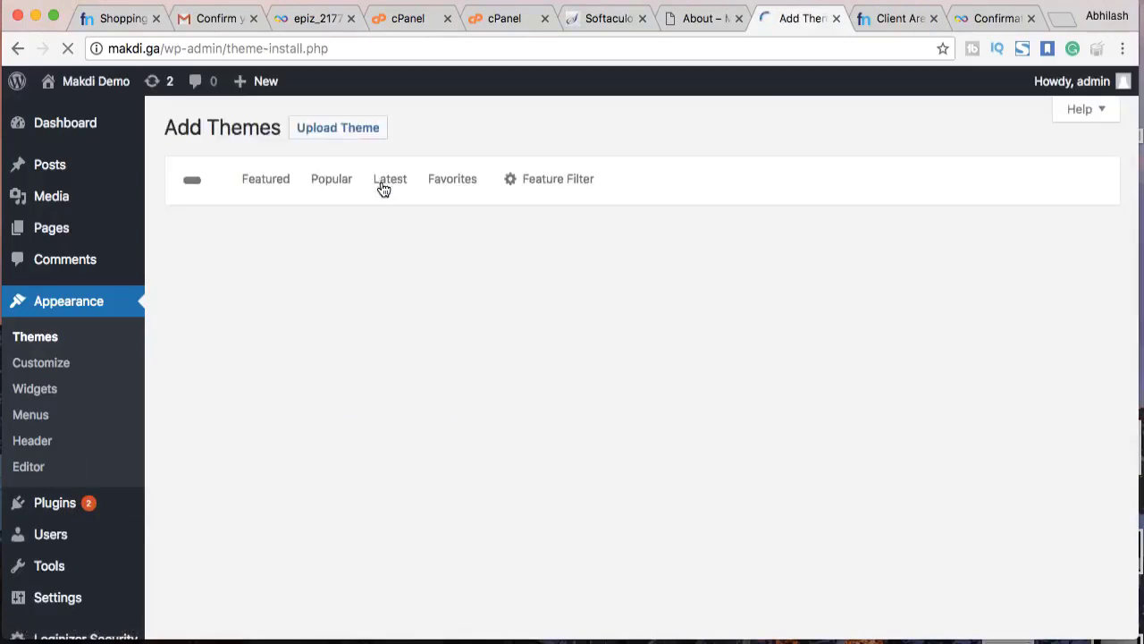
left_click(332, 180)
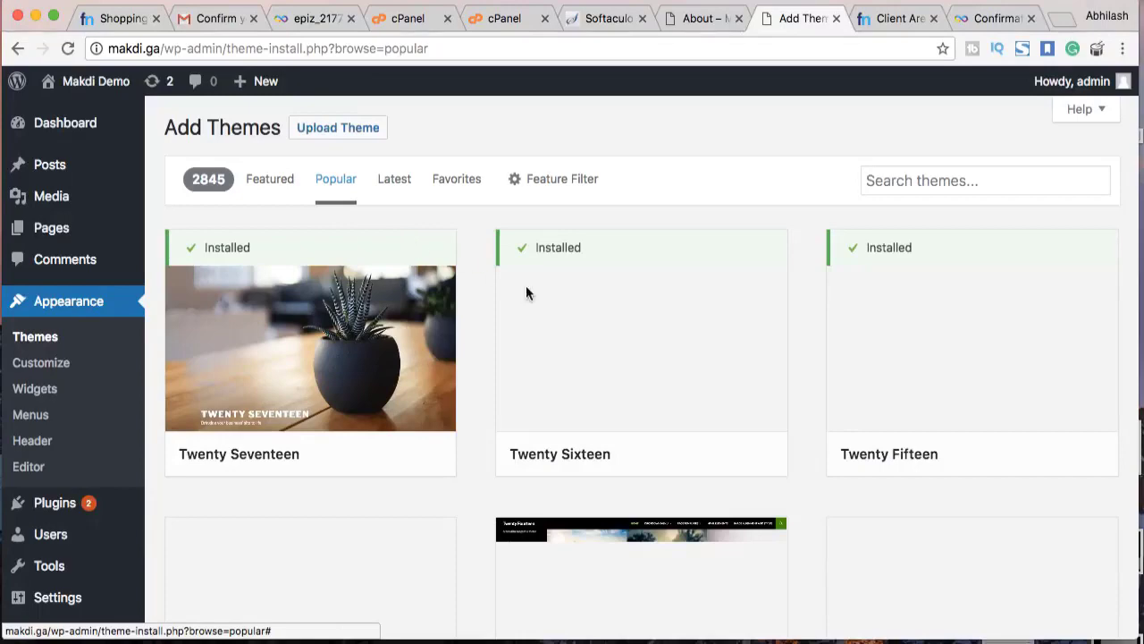
scroll(581, 351, "down", 3)
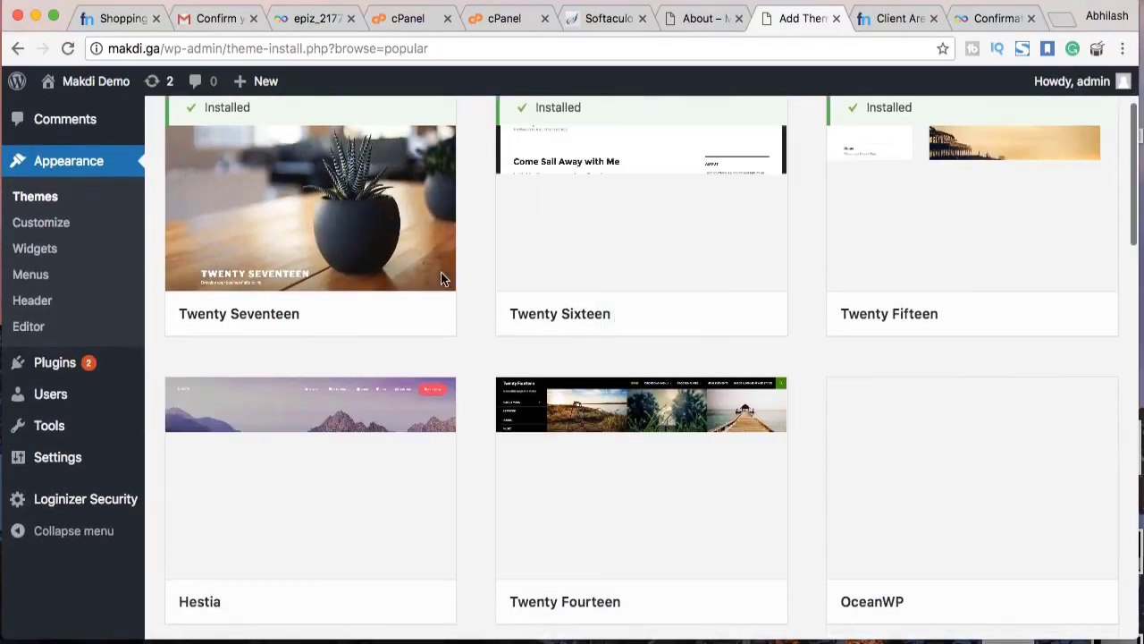
scroll(581, 269, "up", 1)
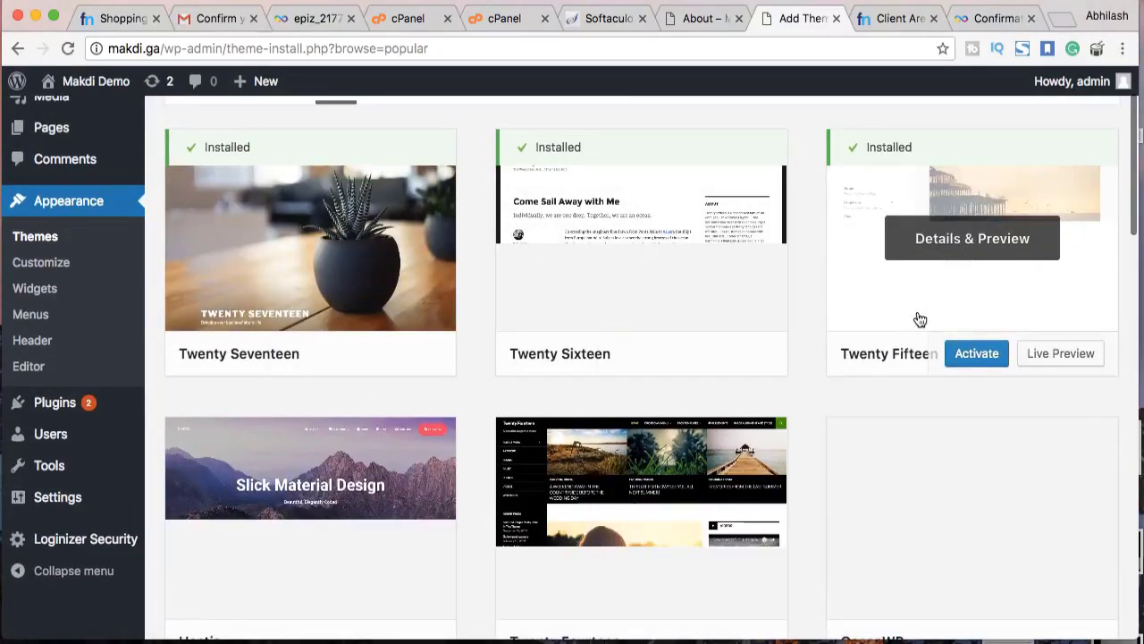
scroll(920, 319, "down", 4)
left_click(983, 379)
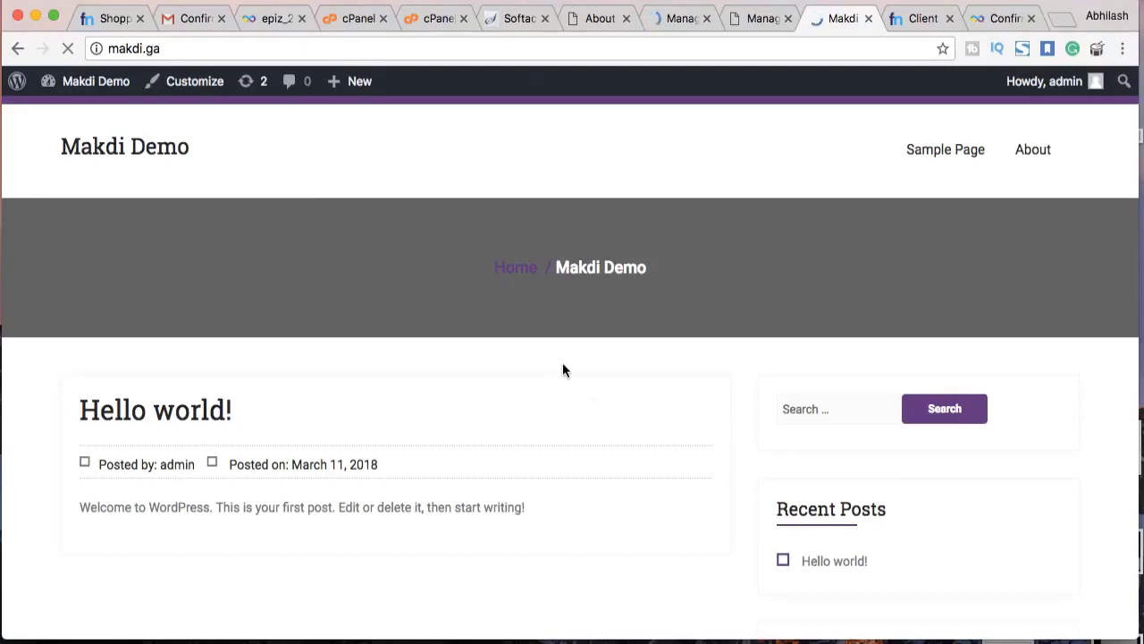
scroll(593, 406, "down", 10)
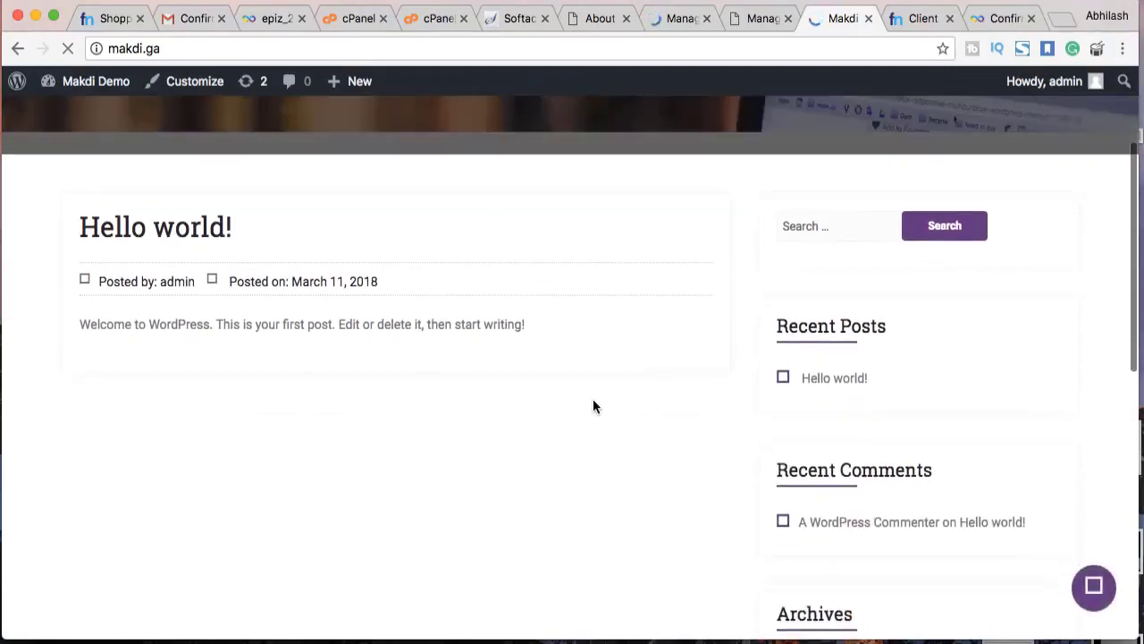
scroll(593, 407, "up", 10)
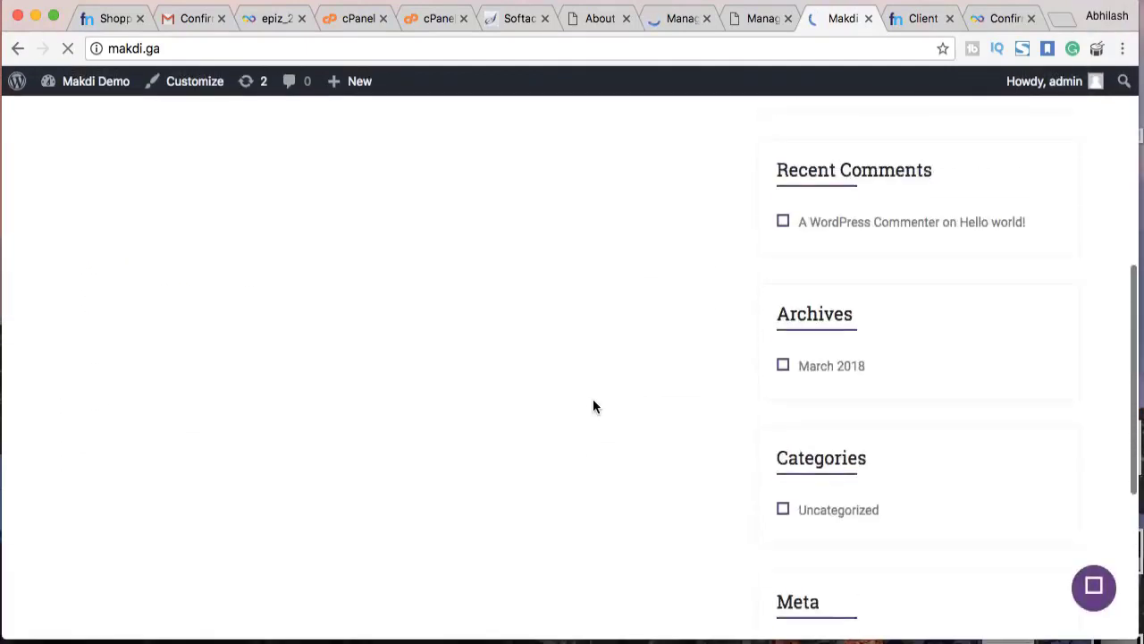
scroll(592, 407, "up", 2)
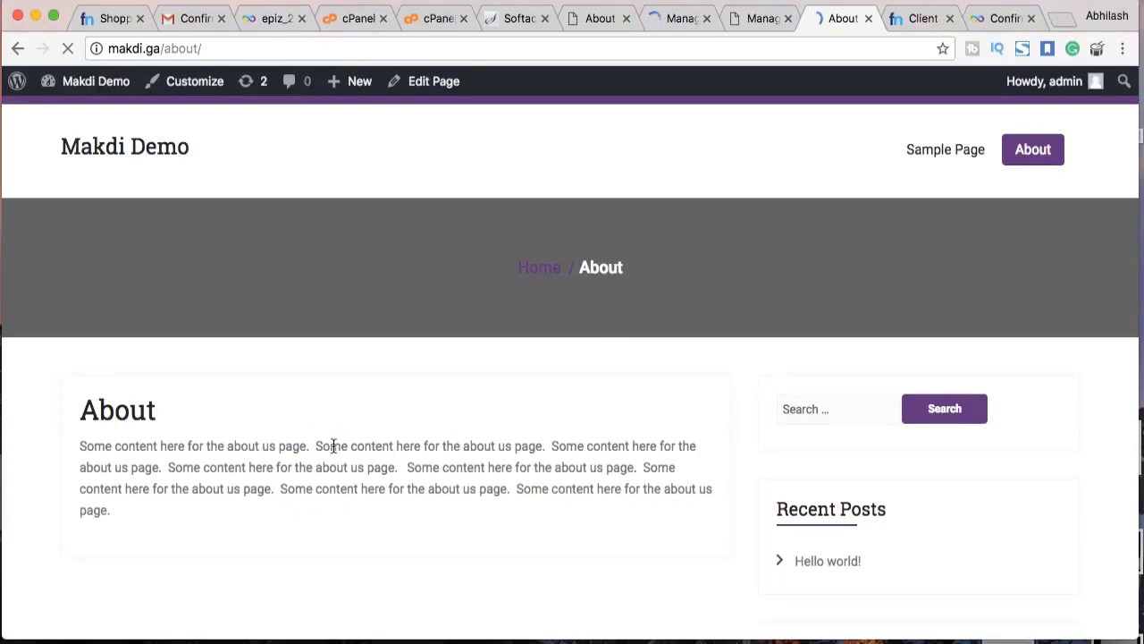
scroll(332, 445, "down", 5)
scroll(332, 447, "up", 5)
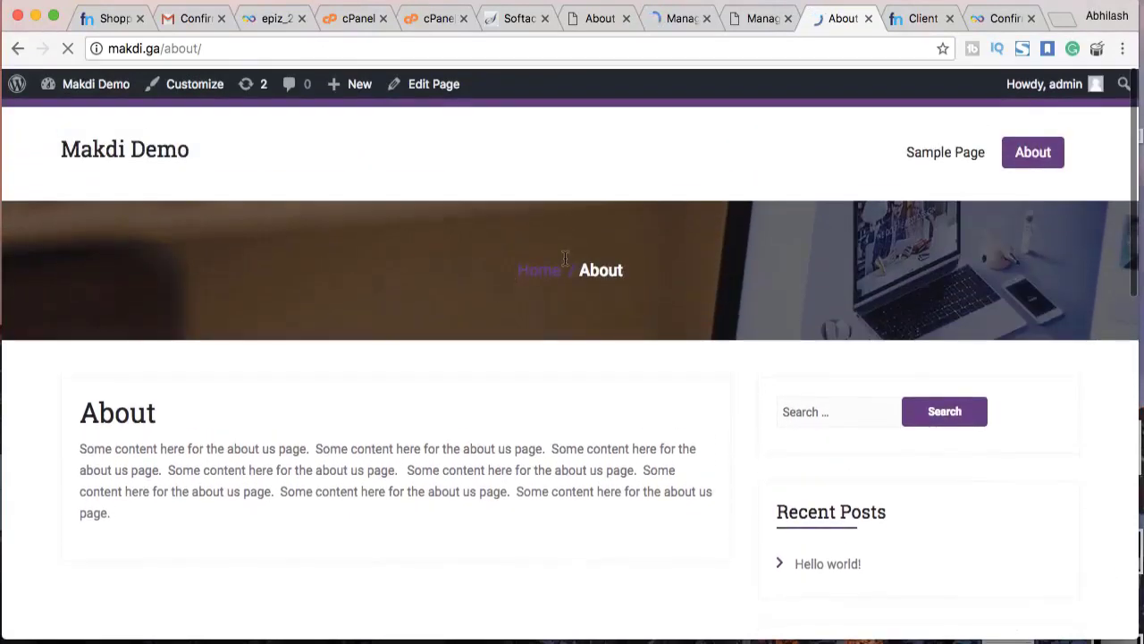
left_click(958, 152)
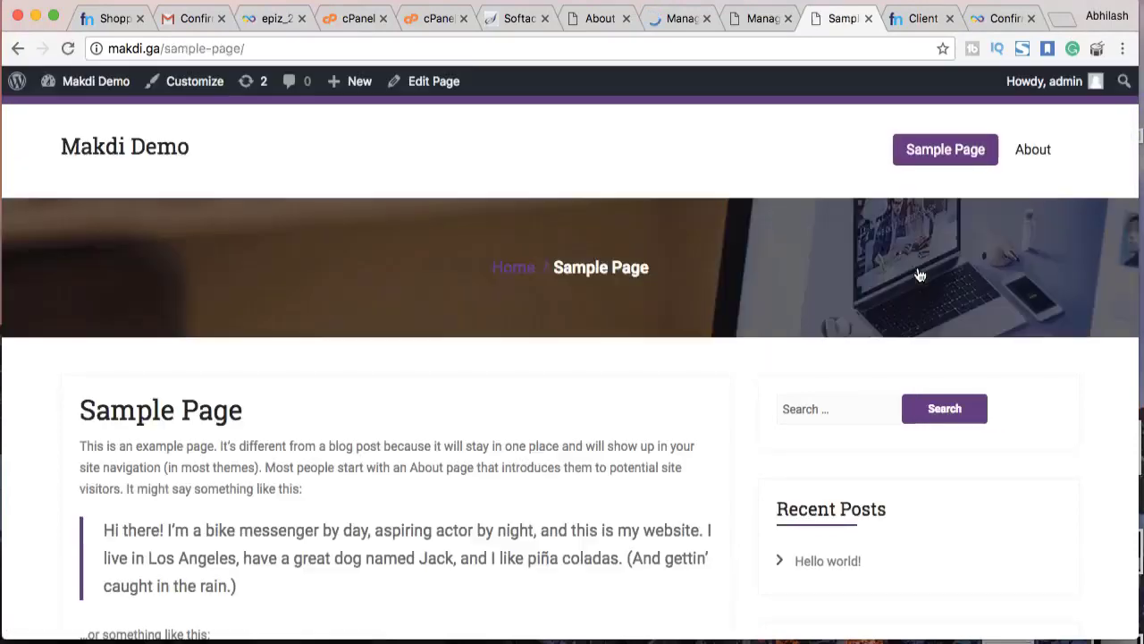
scroll(917, 273, "down", 10)
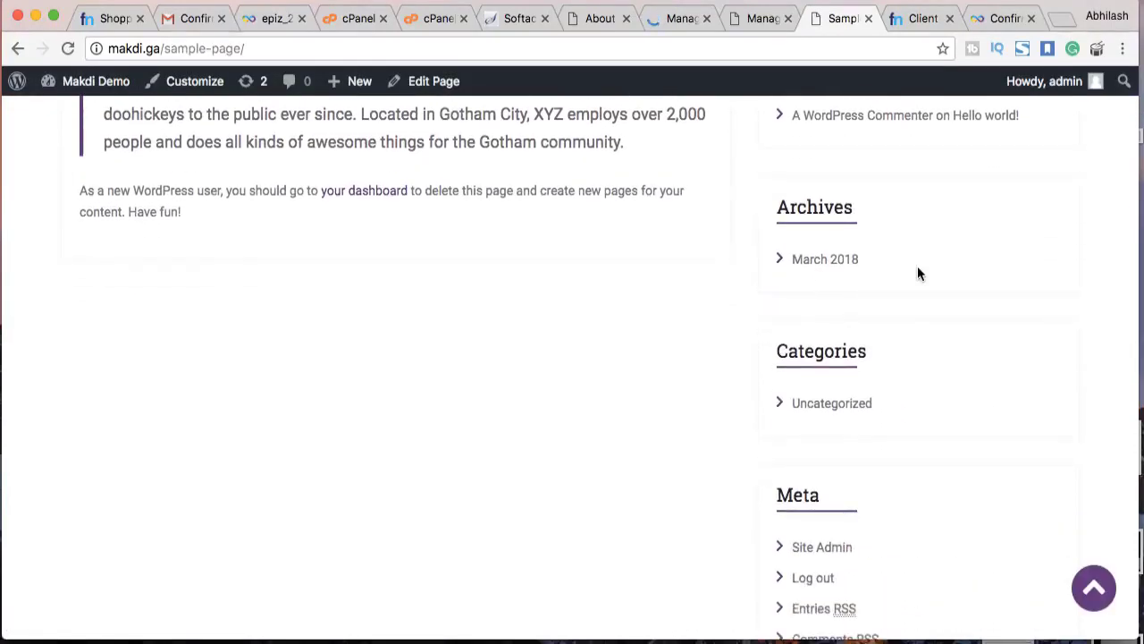
scroll(917, 273, "up", 8)
scroll(917, 265, "up", 2)
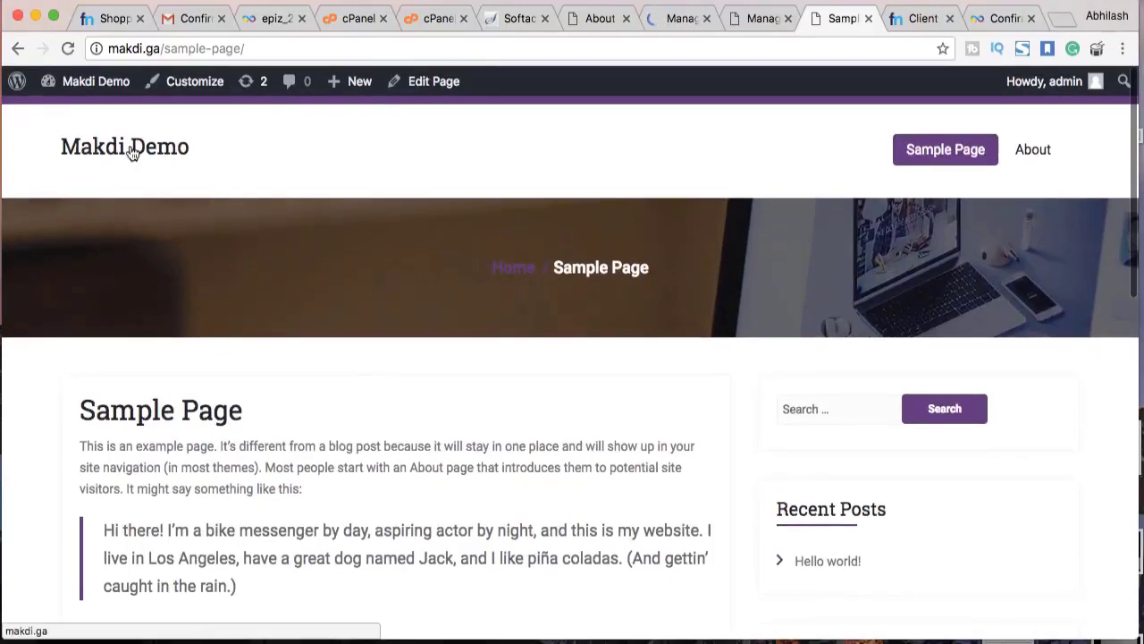
left_click(131, 147)
left_click(755, 18)
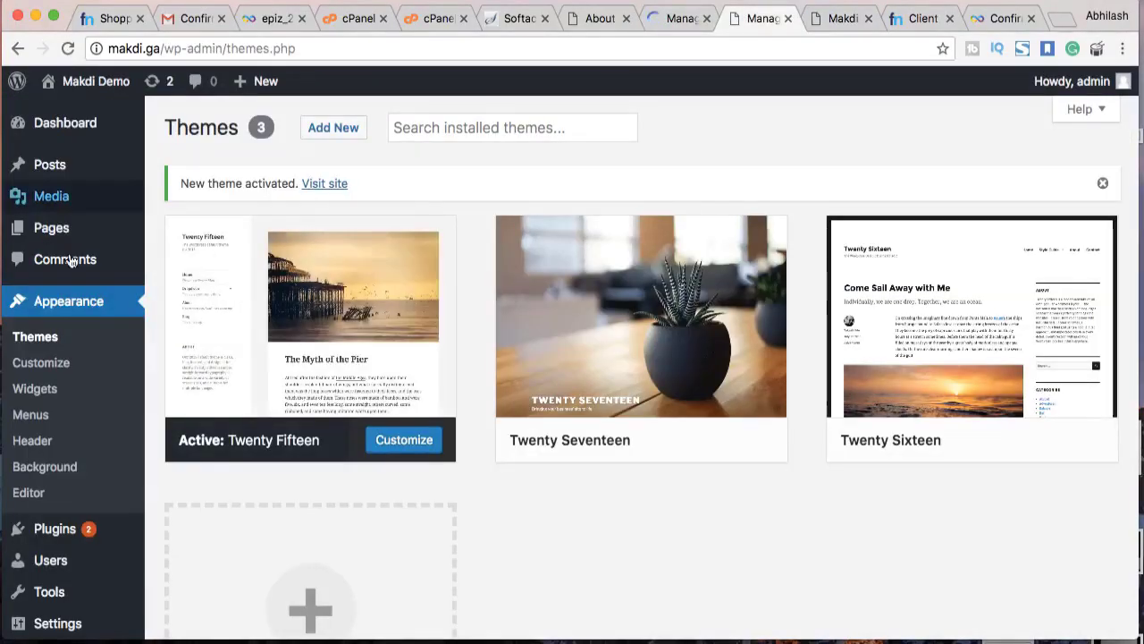
Log out of the WordPress admin account from the toolbar menu
scroll(70, 284, "down", 3)
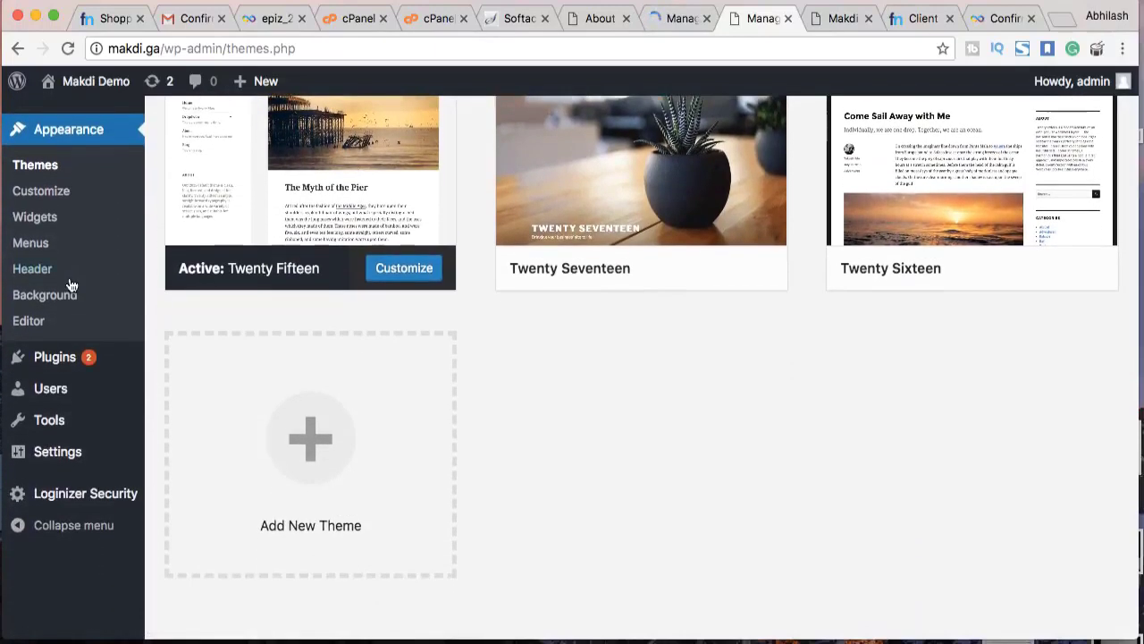
scroll(70, 285, "up", 3)
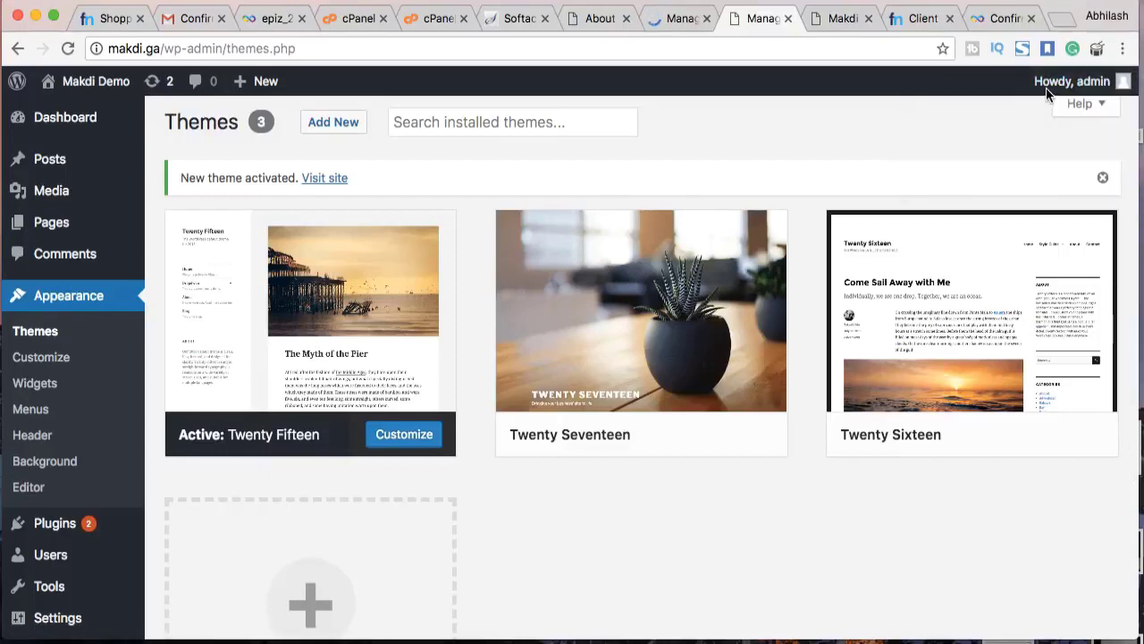
mouse_move(1047, 89)
left_click(1011, 175)
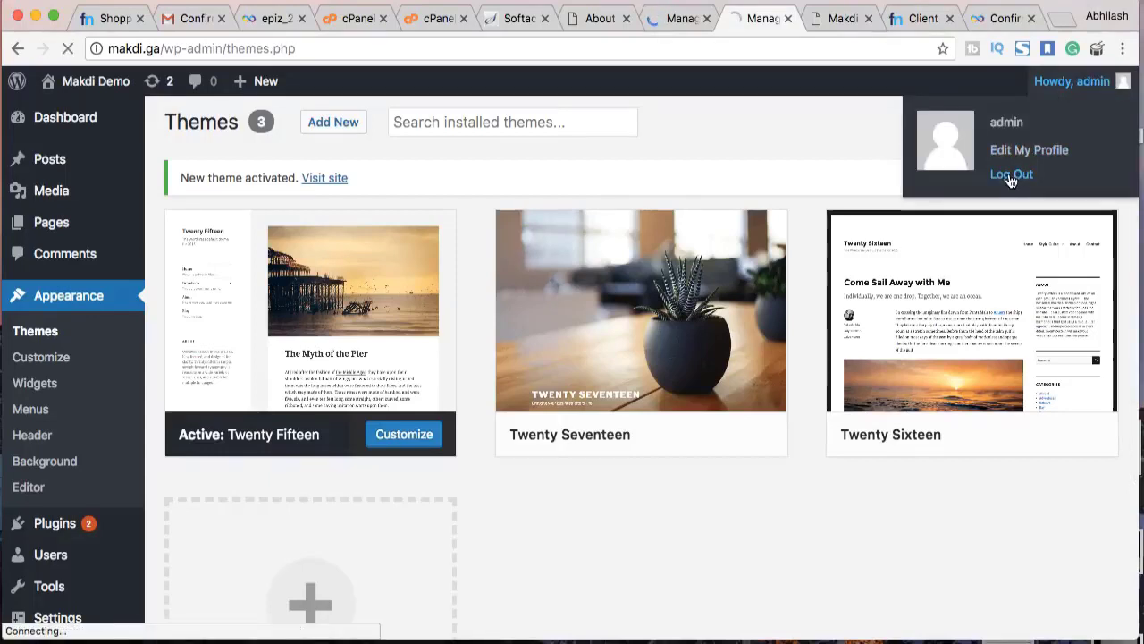